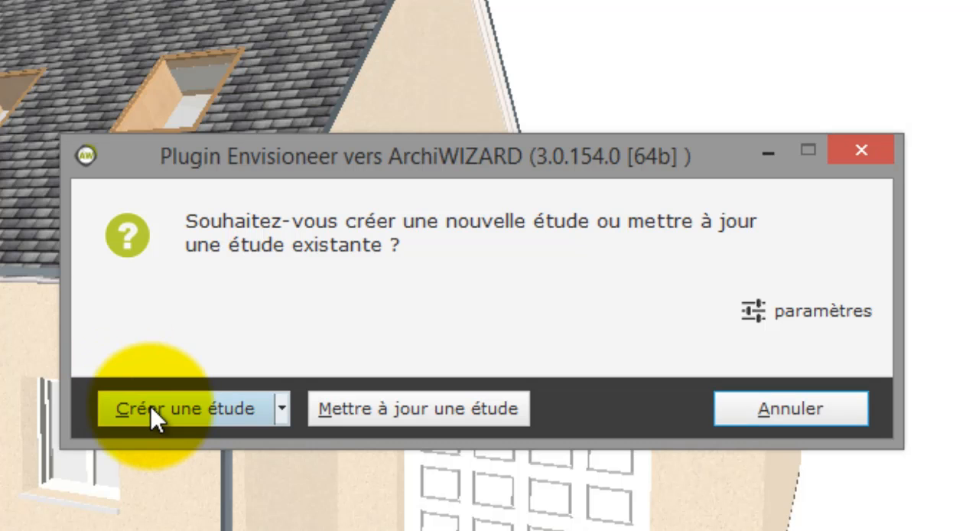
Create a new ArchiWIZARD study from the Envisioneer model and save it as etude1.
{"action": "left_click", "coordinate": [150, 405]}
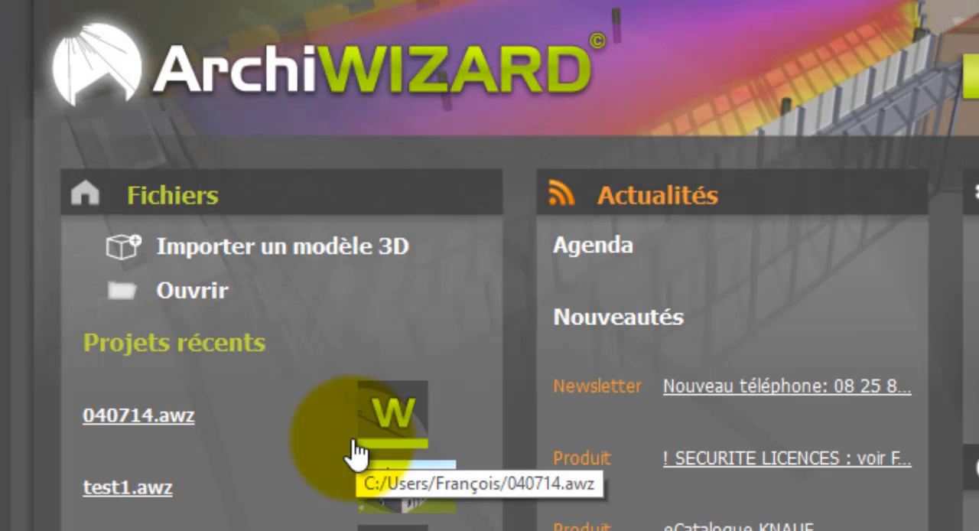
{"action": "left_click", "coordinate": [354, 451]}
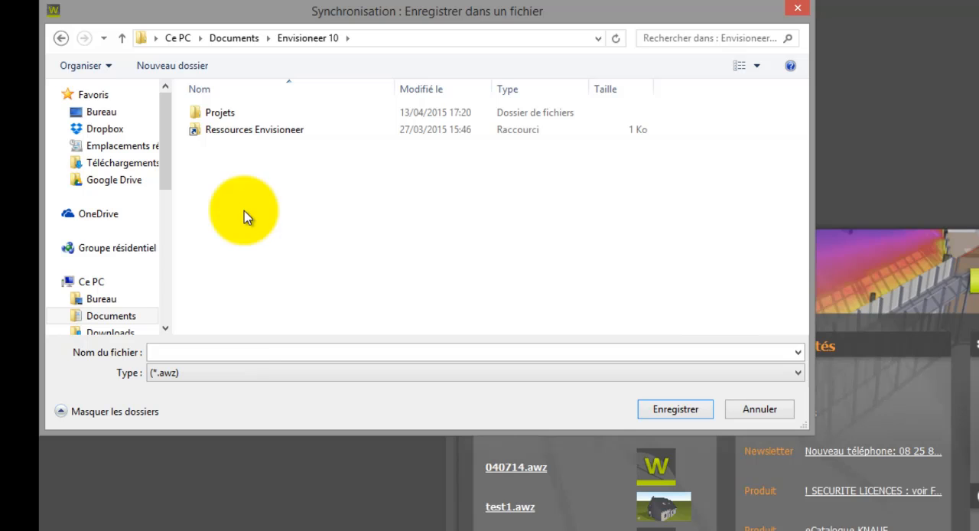
{"action": "left_click", "coordinate": [234, 351]}
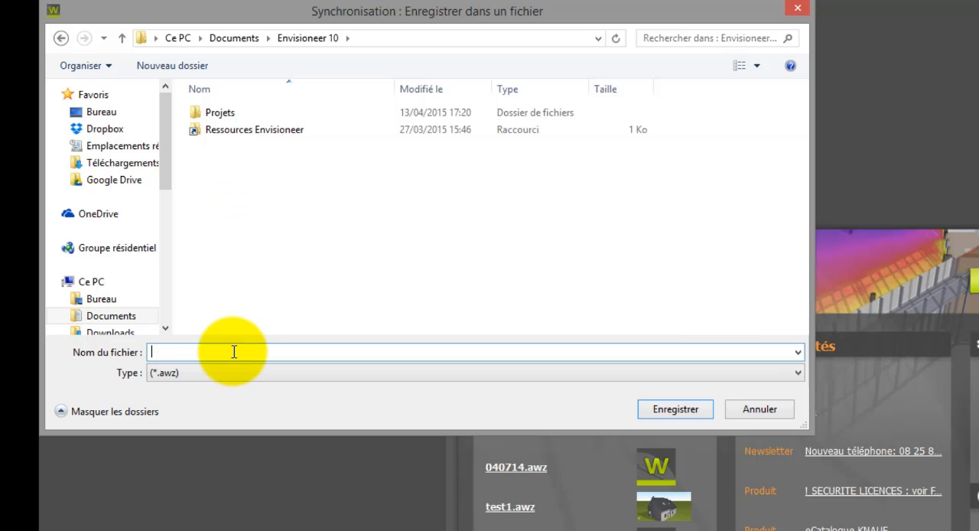
{"action": "type", "text": "etude1"}
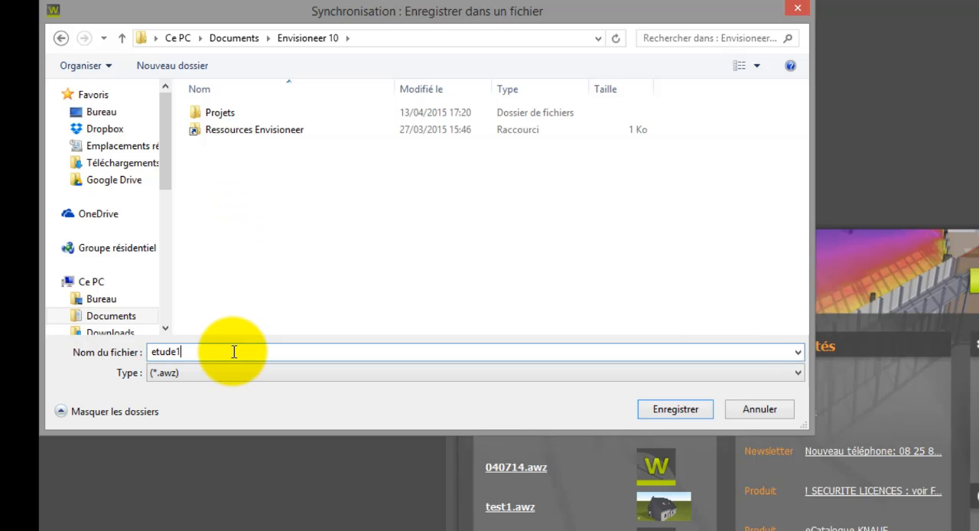
{"action": "left_click", "coordinate": [675, 410]}
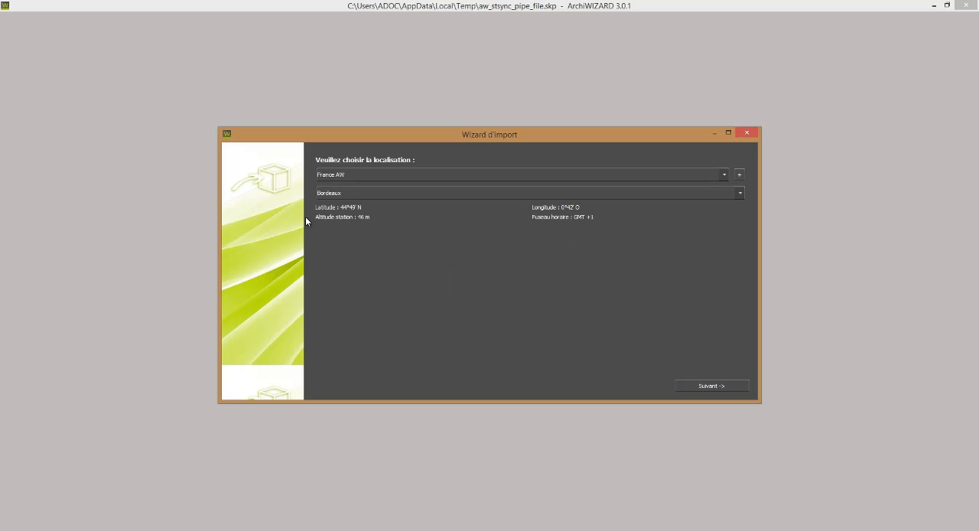
Set the study location to France_RT2012 with station THBCE2012_TRAPPES_H1a and proceed to the configuration page.
{"action": "left_click", "coordinate": [353, 176]}
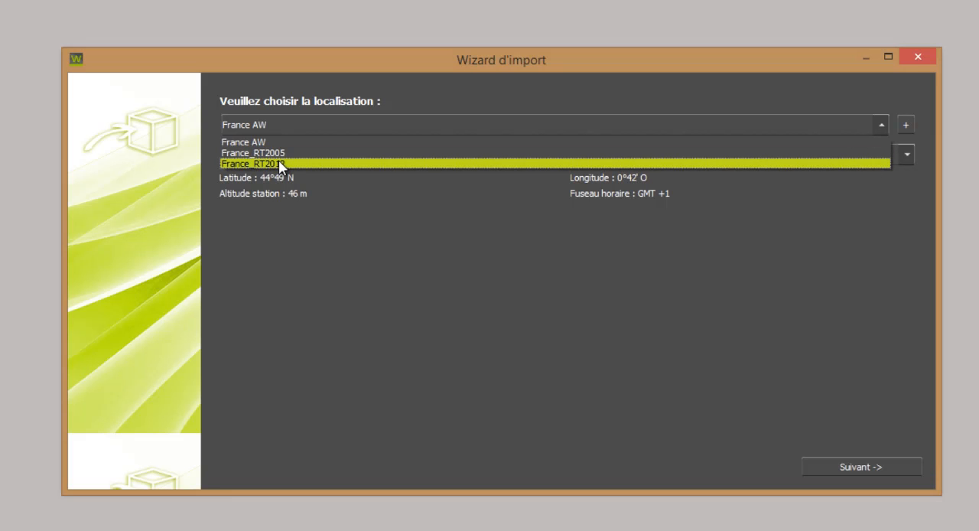
{"action": "left_click", "coordinate": [280, 164]}
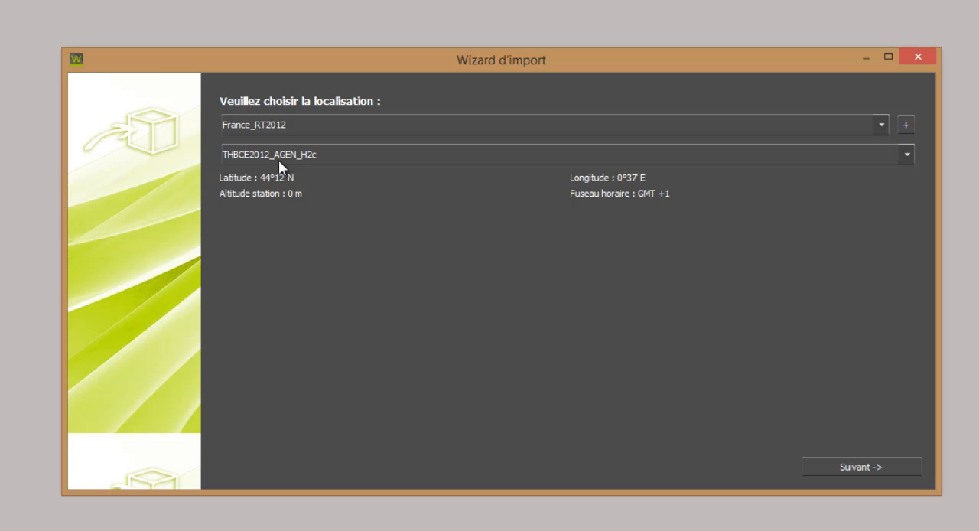
{"action": "left_click", "coordinate": [304, 153]}
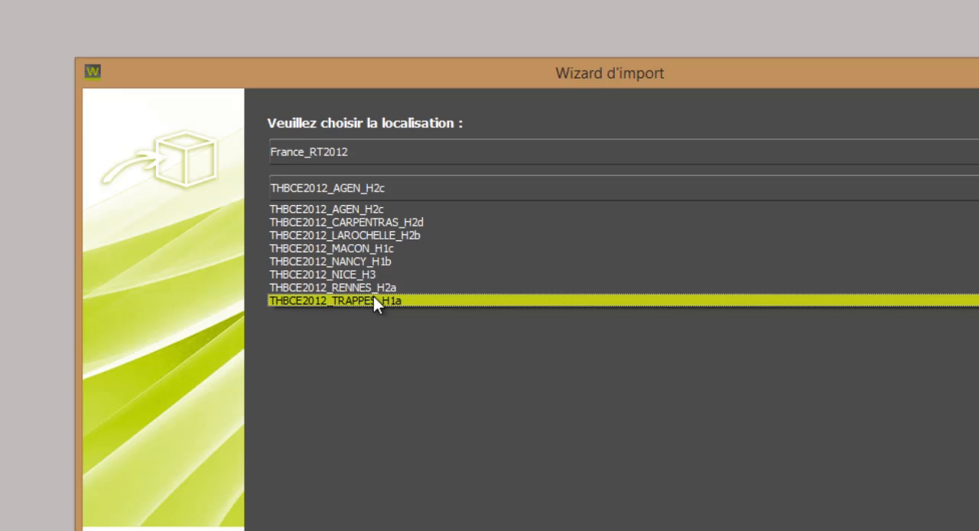
{"action": "left_click", "coordinate": [539, 434]}
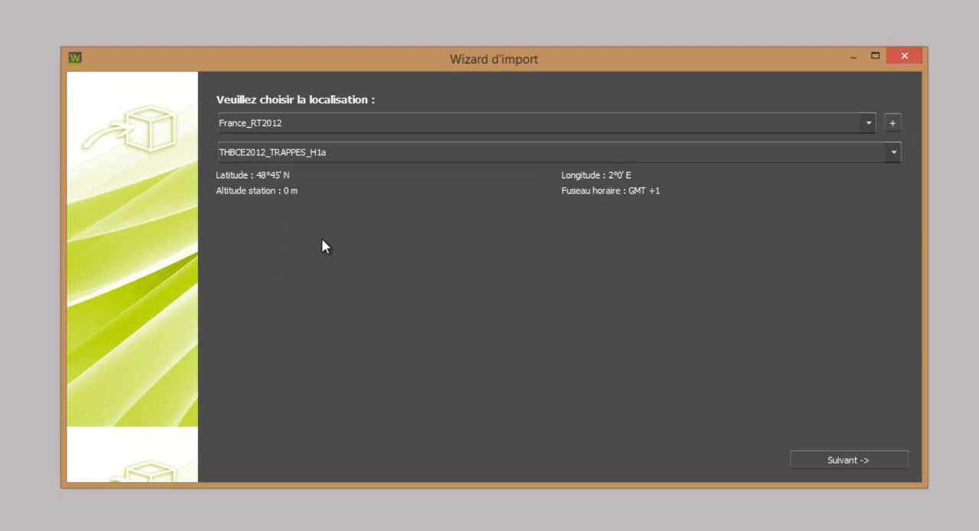
{"action": "left_click", "coordinate": [867, 460]}
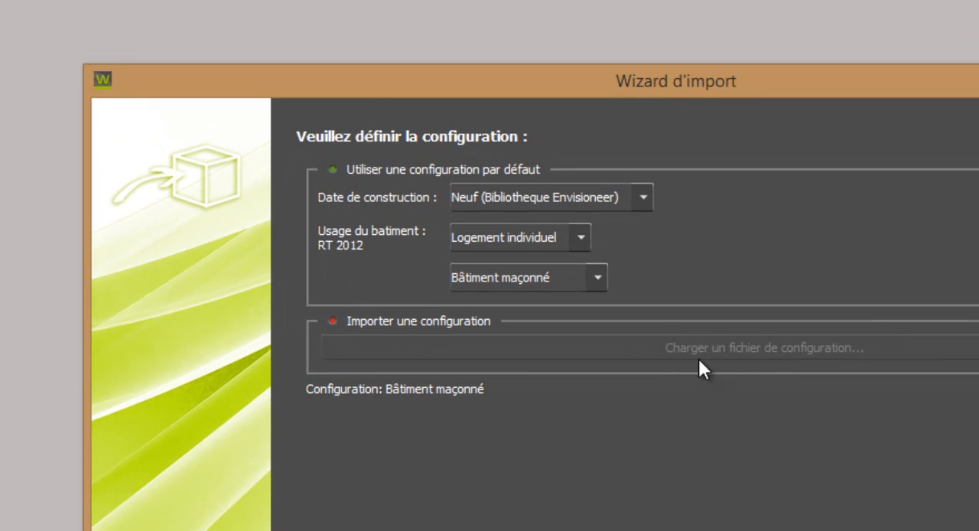
Try the Neuf 2012 construction date and browse the building uses it offers.
{"action": "left_click", "coordinate": [554, 238]}
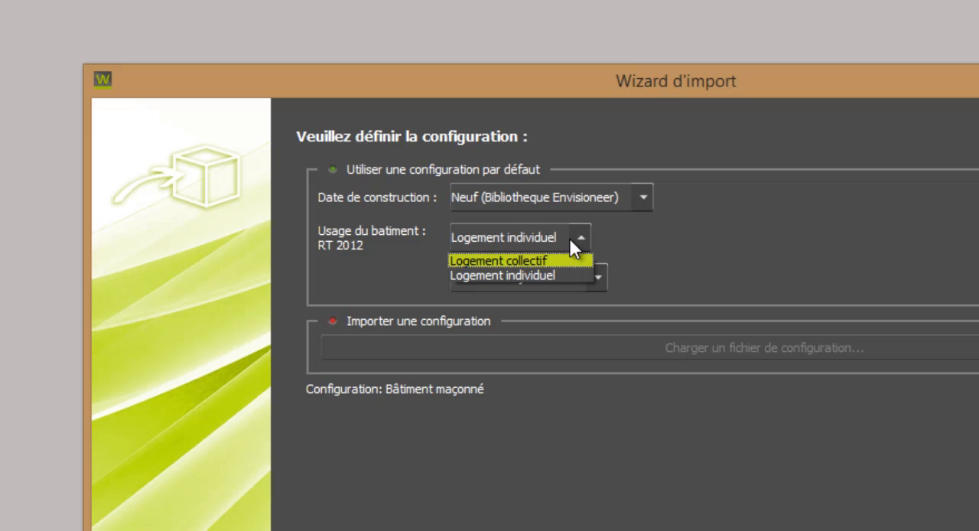
{"action": "left_click", "coordinate": [572, 236]}
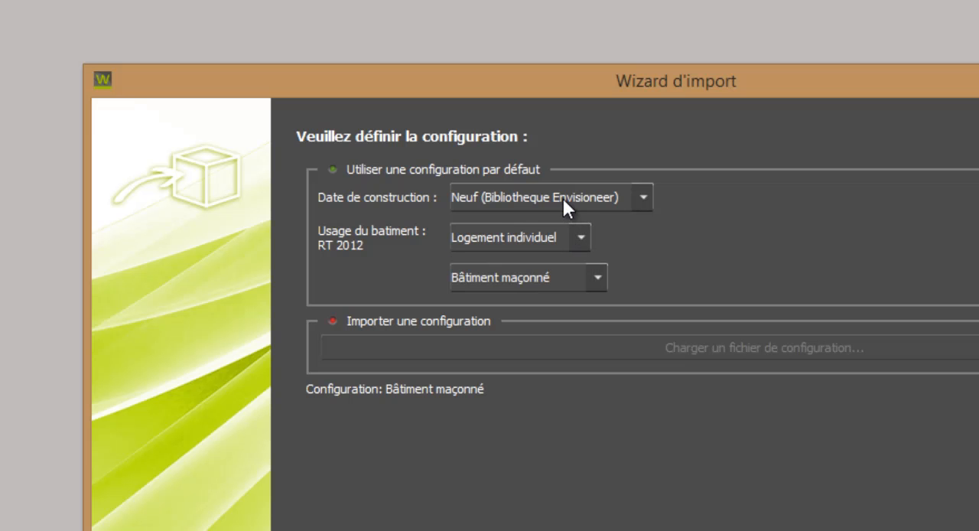
{"action": "left_click", "coordinate": [562, 198]}
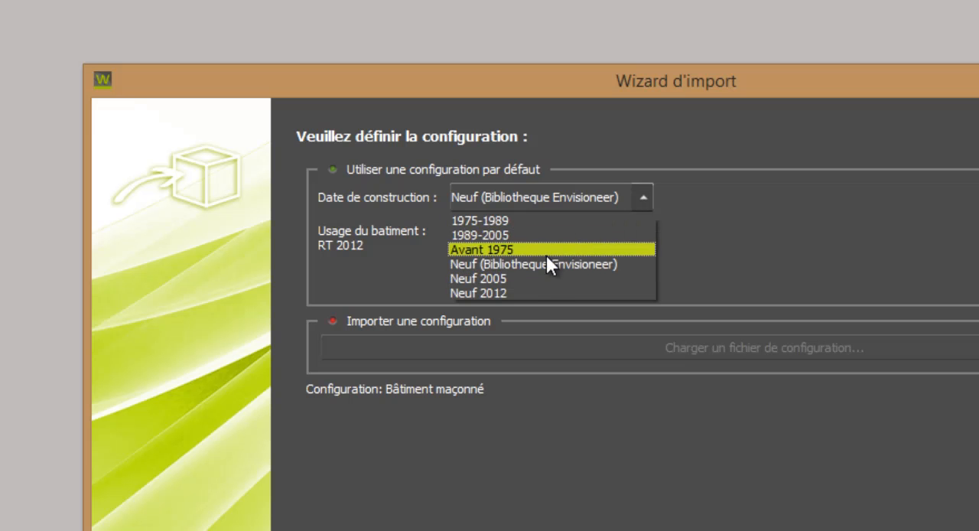
{"action": "left_click", "coordinate": [538, 292]}
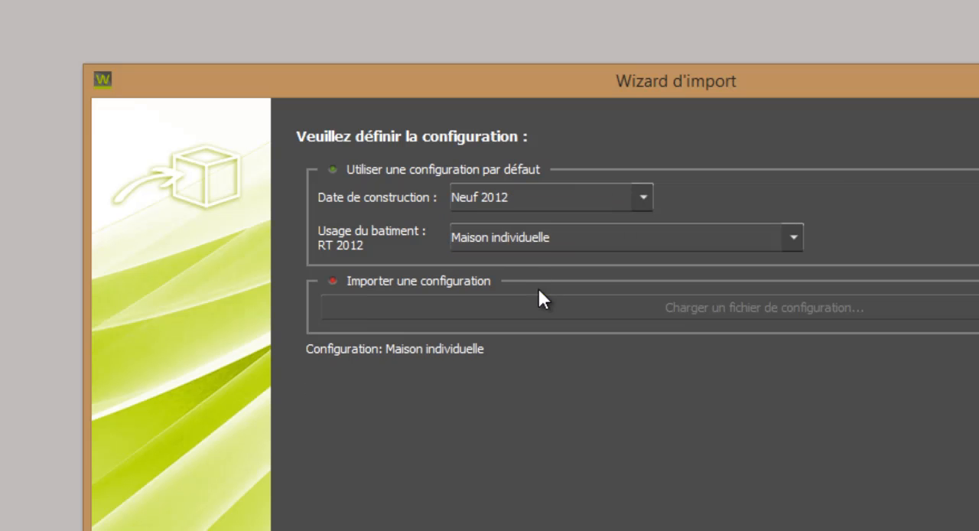
{"action": "left_click", "coordinate": [542, 239]}
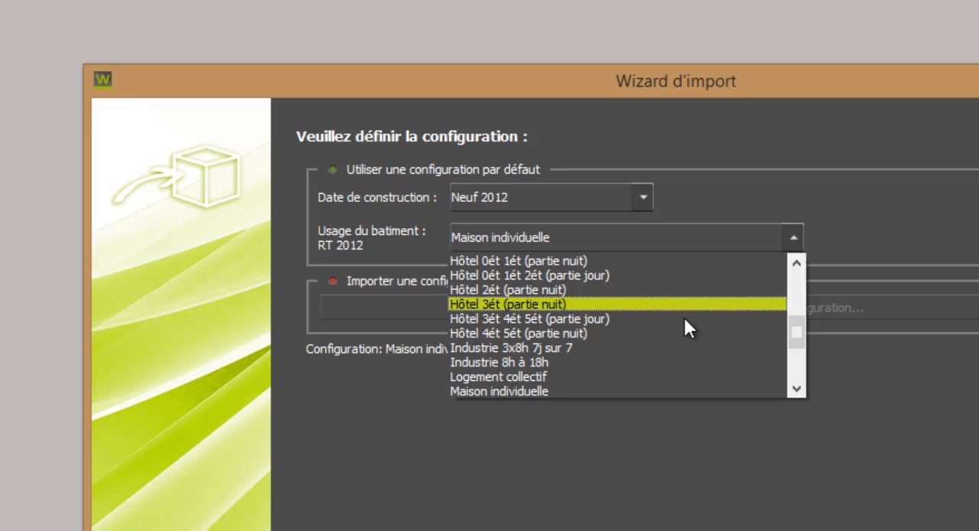
{"action": "left_click_drag", "start_coordinate": [802, 337], "coordinate": [806, 371]}
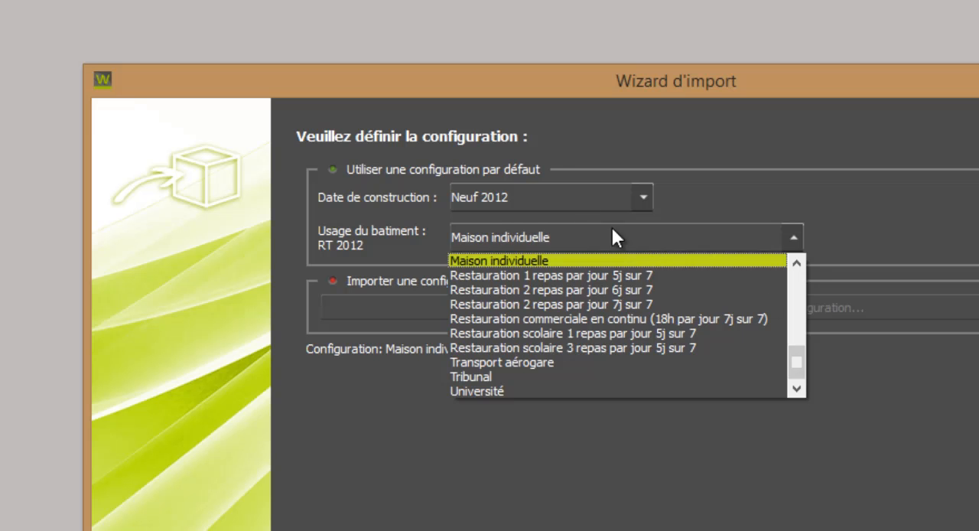
Set the construction date to Neuf (Bibliotheque Envisioneer) and proceed to the thermal model validation.
{"action": "left_click", "coordinate": [551, 199]}
{"action": "left_click", "coordinate": [519, 267]}
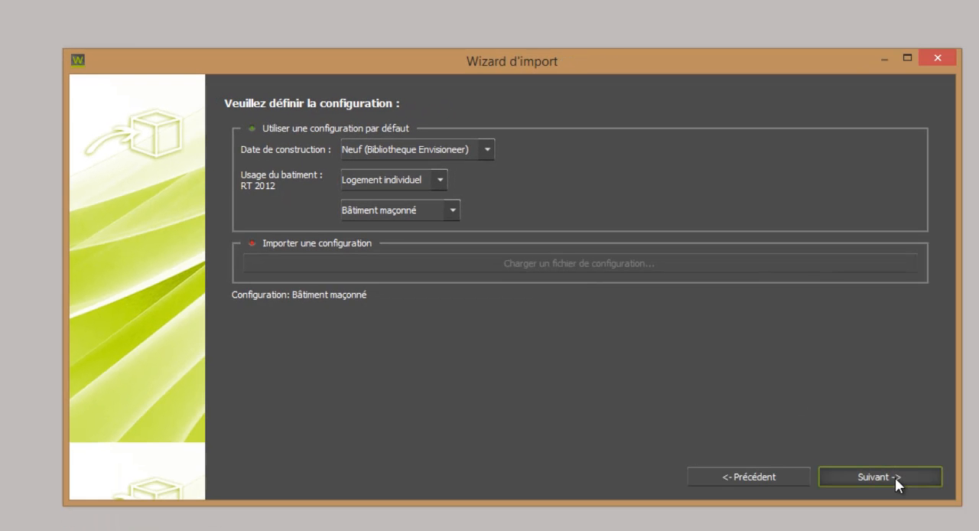
{"action": "left_click", "coordinate": [895, 477]}
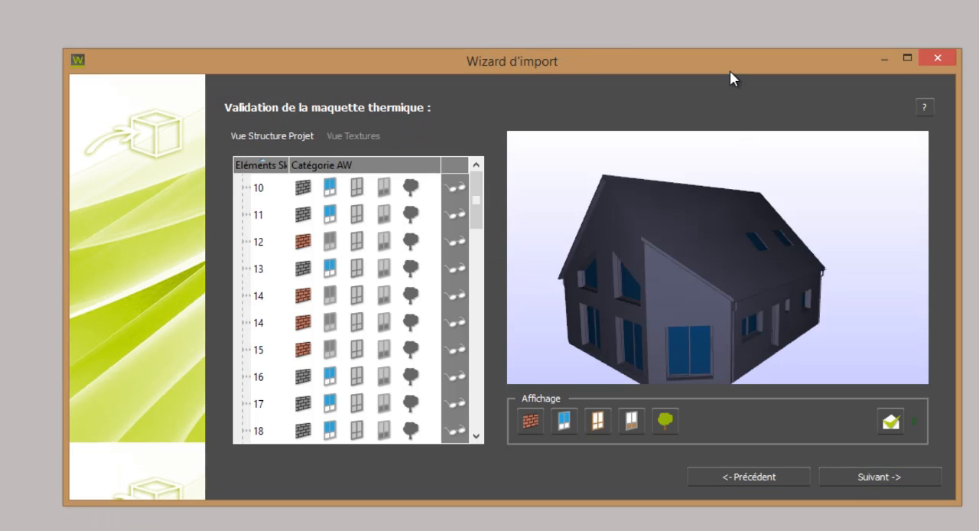
Enlarge the import wizard window and classify the window frames as Cadre (baies).
{"action": "left_click_drag", "start_coordinate": [729, 71], "coordinate": [591, 0]}
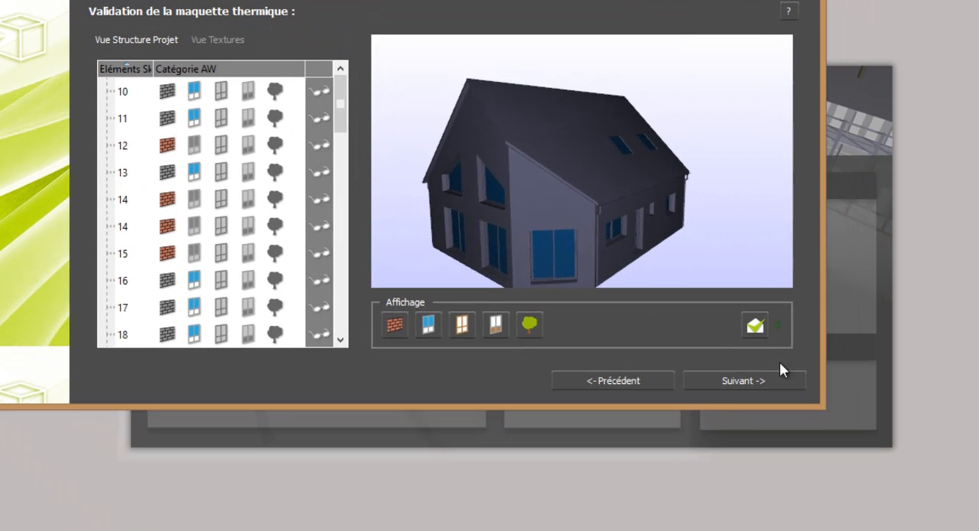
{"action": "left_click_drag", "start_coordinate": [820, 406], "coordinate": [971, 513]}
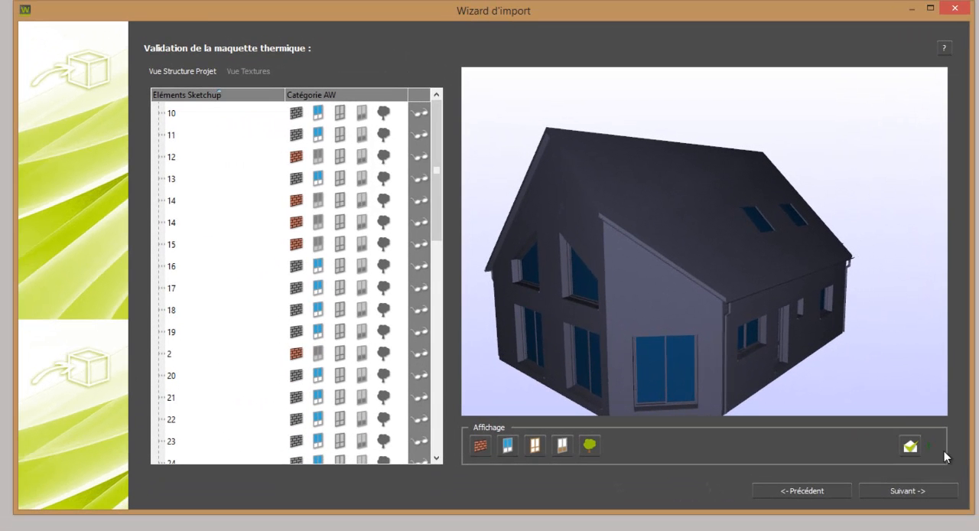
{"action": "left_click_drag", "start_coordinate": [865, 392], "coordinate": [726, 404]}
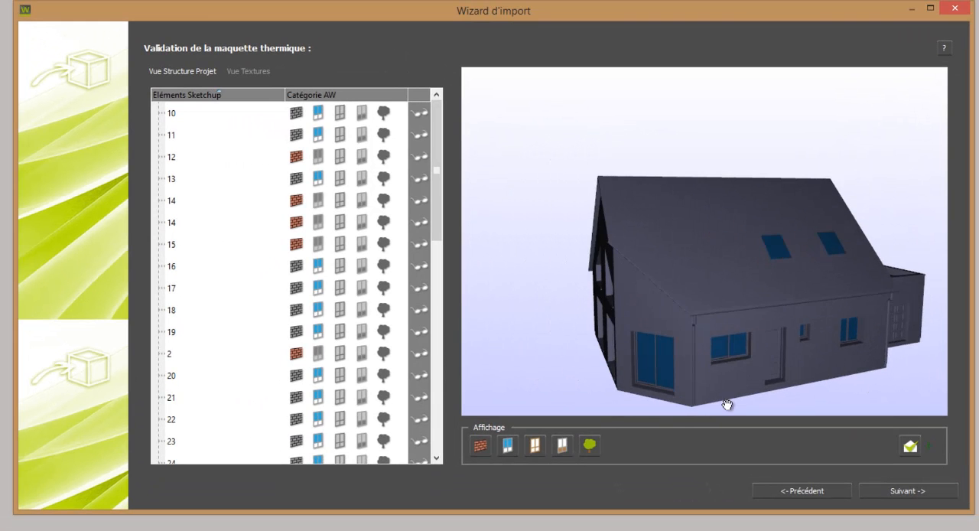
{"action": "left_click", "coordinate": [667, 388]}
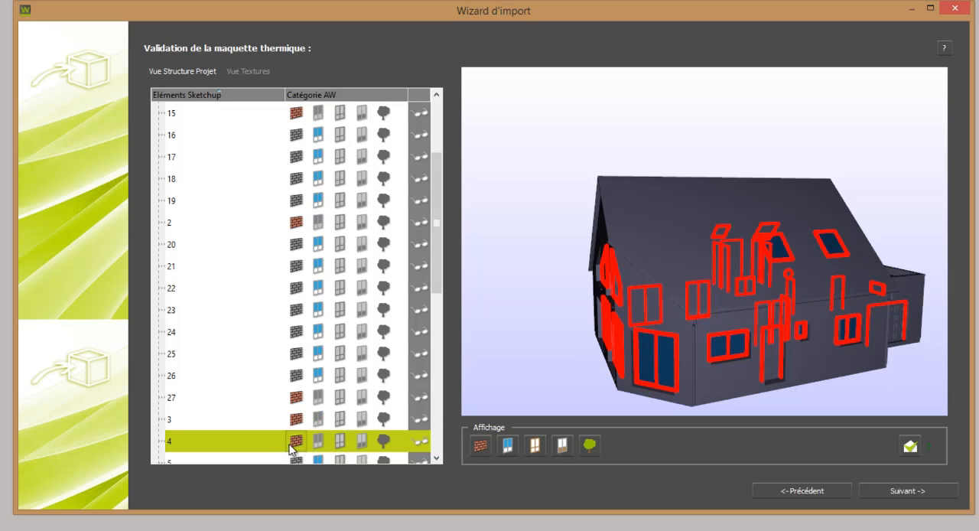
{"action": "left_click", "coordinate": [342, 439]}
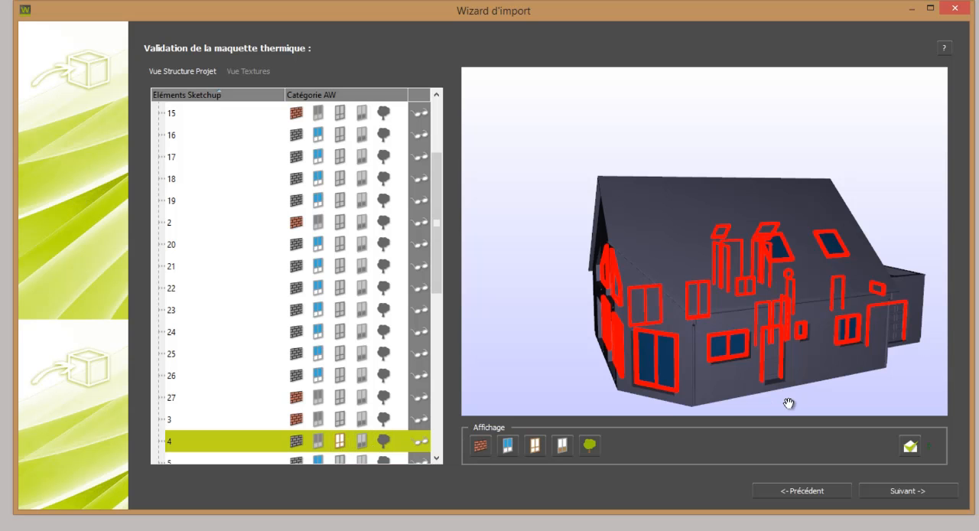
Assign the door leaves to the part-opaque window category and the gutters and downpipes to the tree category.
{"action": "left_click", "coordinate": [771, 372]}
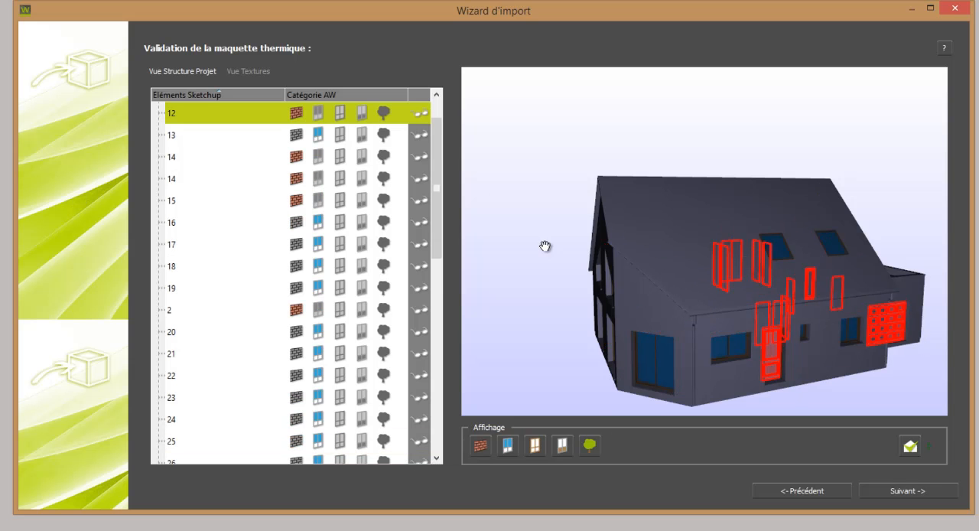
{"action": "left_click", "coordinate": [362, 111]}
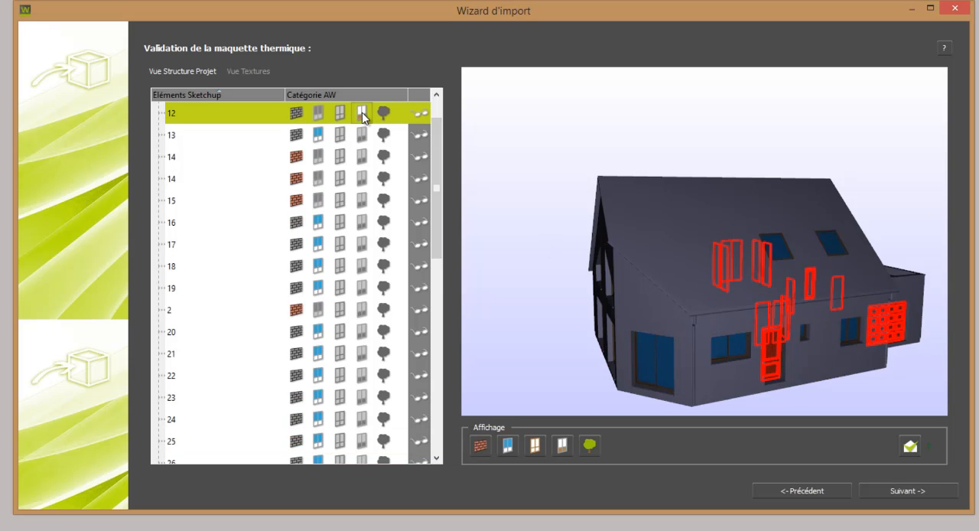
{"action": "left_click", "coordinate": [692, 330]}
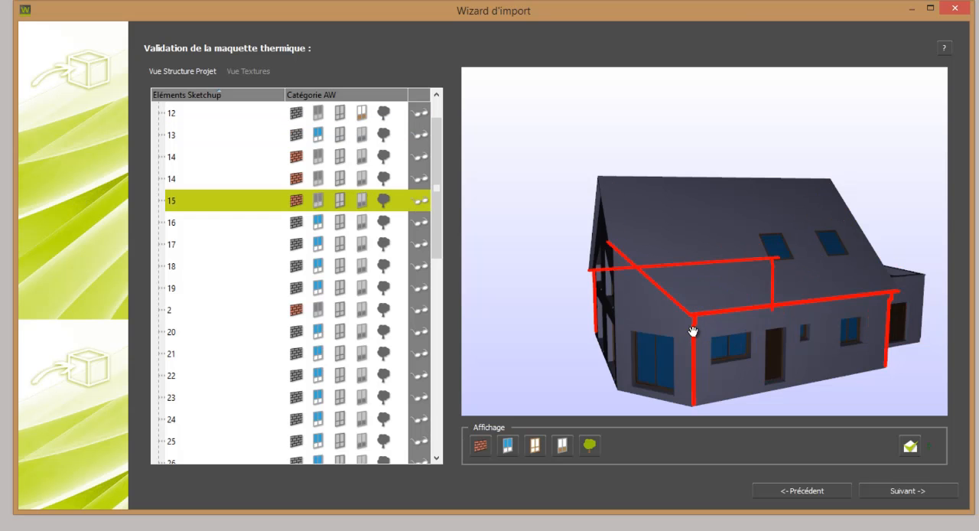
{"action": "left_click", "coordinate": [385, 199]}
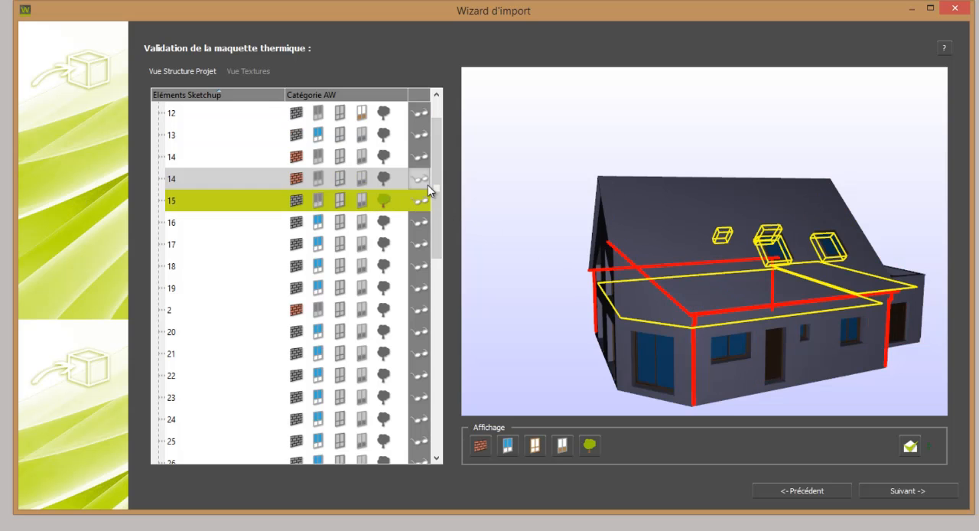
Accept the categories, keep the scene scale at 1.0000 and finish the import.
{"action": "left_click", "coordinate": [888, 488]}
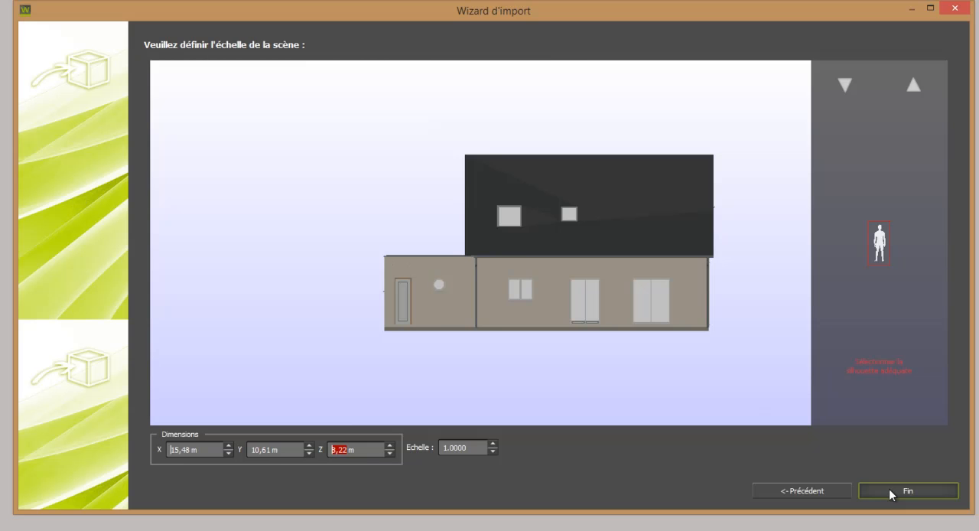
{"action": "left_click", "coordinate": [888, 488]}
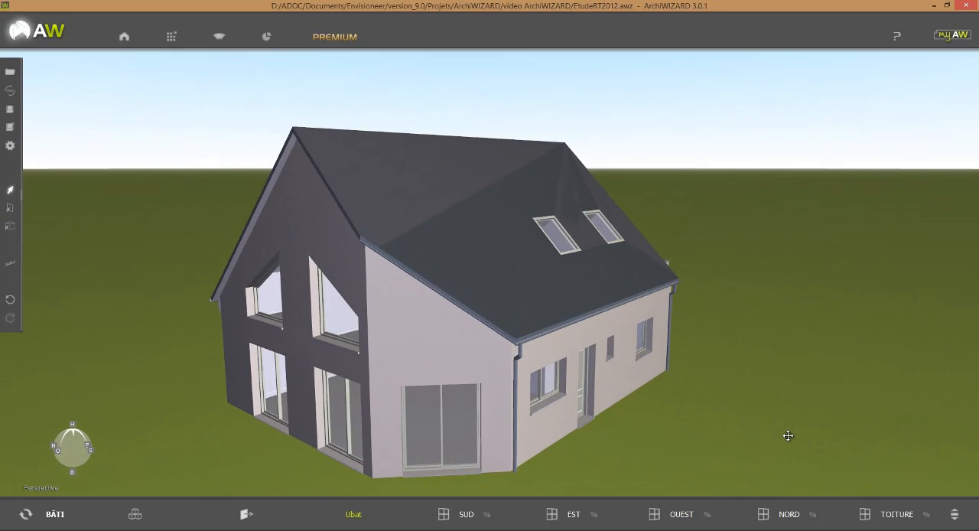
Examine the imported house from all sides and the opening ratios for each orientation and the roof.
{"action": "left_click_drag", "start_coordinate": [788, 435], "coordinate": [369, 446]}
{"action": "left_click_drag", "start_coordinate": [630, 407], "coordinate": [533, 413]}
{"action": "scroll", "coordinate": [551, 383], "scroll_direction": "down", "scroll_amount": 3}
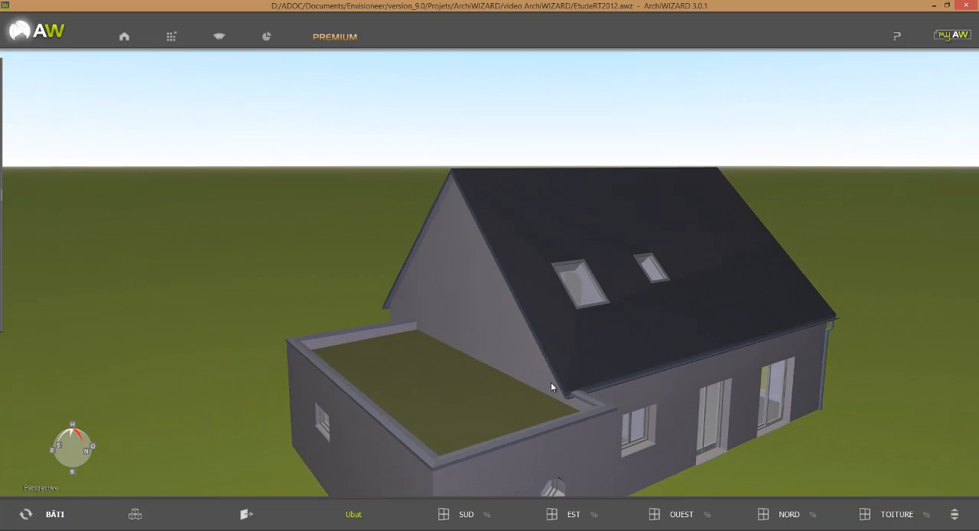
{"action": "left_click_drag", "start_coordinate": [753, 449], "coordinate": [713, 457]}
{"action": "scroll", "coordinate": [713, 456], "scroll_direction": "down", "scroll_amount": 4}
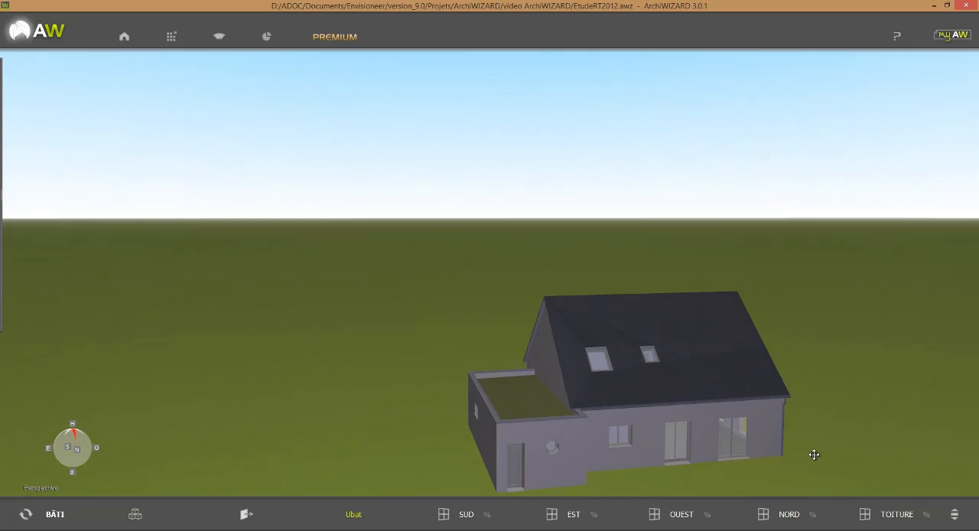
{"action": "left_click_drag", "start_coordinate": [812, 454], "coordinate": [529, 397]}
{"action": "middle_click_drag", "start_coordinate": [731, 381], "coordinate": [778, 338]}
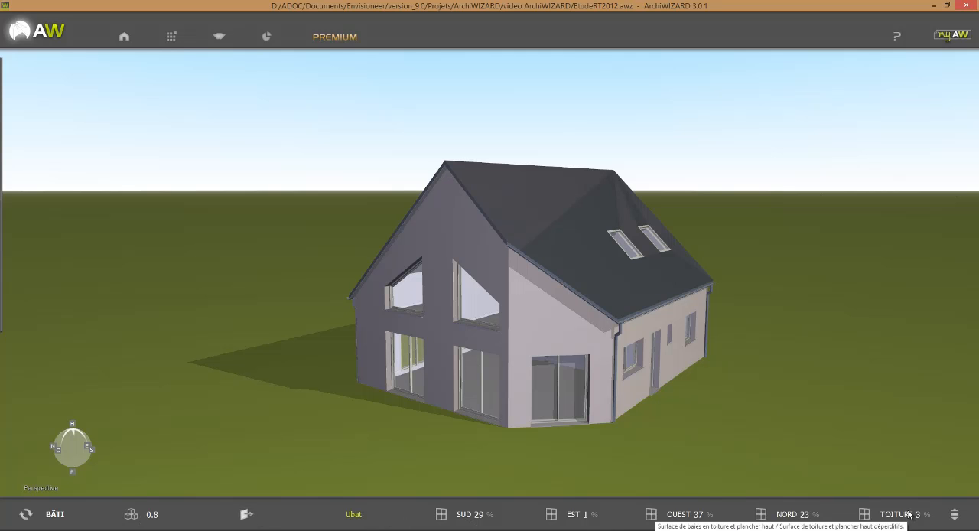
{"action": "mouse_move", "coordinate": [802, 510]}
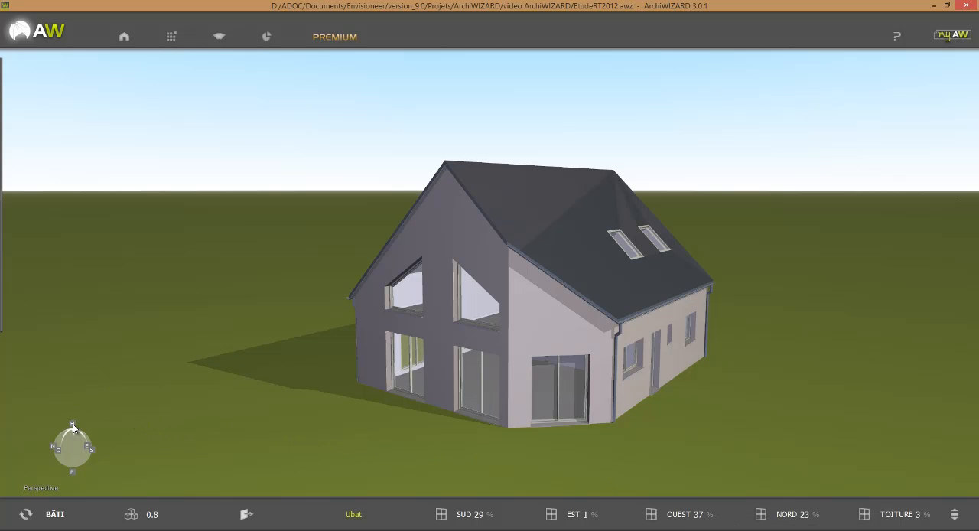
Switch the scene to the top view to examine the house's plan and orientation.
{"action": "left_click", "coordinate": [73, 426]}
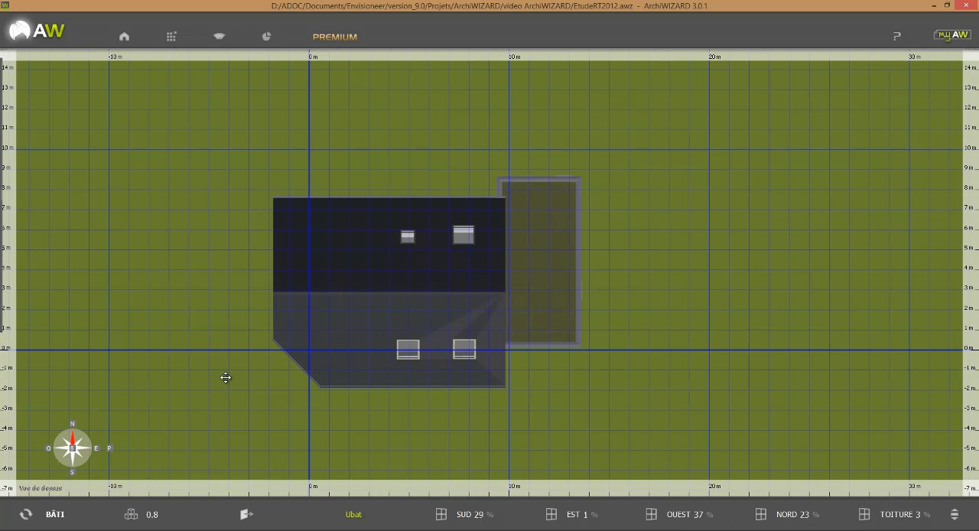
{"action": "scroll", "coordinate": [225, 377], "scroll_direction": "down", "scroll_amount": 1}
{"action": "left_click_drag", "start_coordinate": [232, 377], "coordinate": [290, 384]}
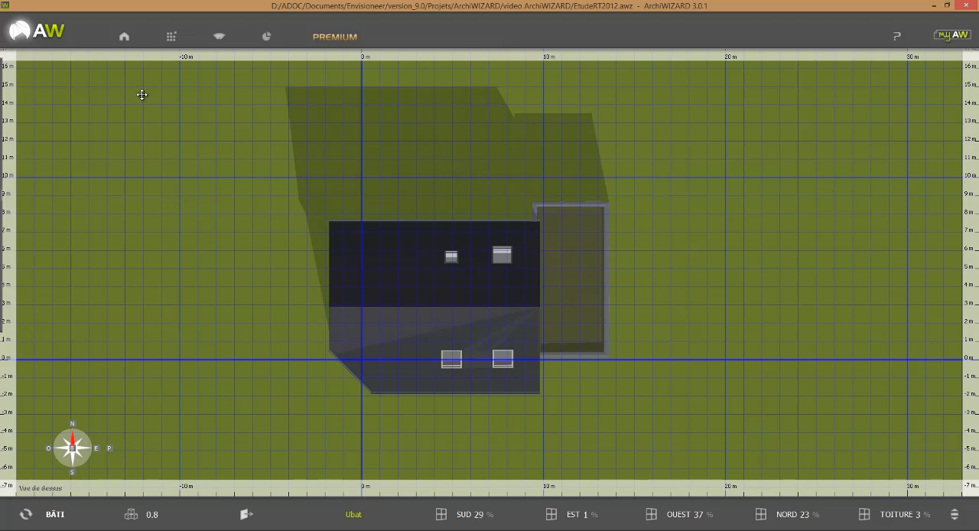
Rotate the building to 103° and set its vertical offset to 0.20 m.
{"action": "left_click", "coordinate": [126, 40]}
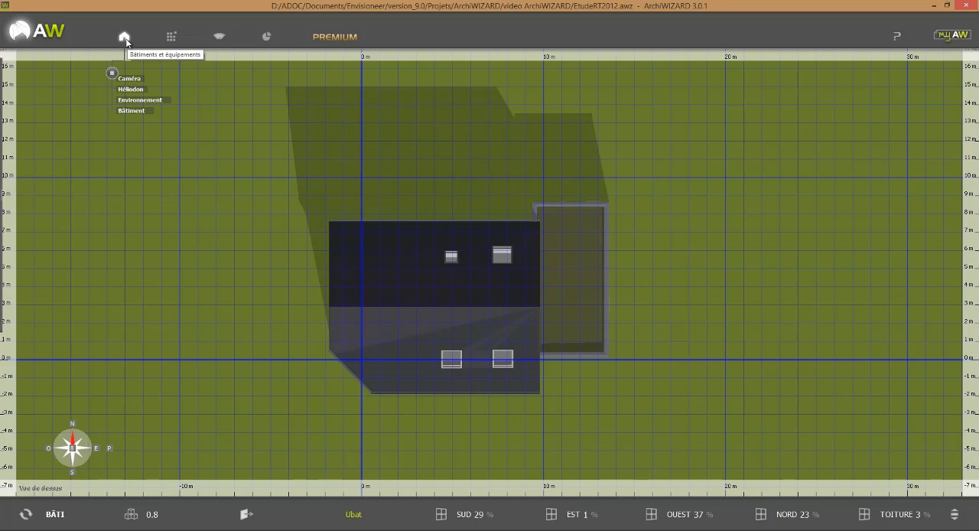
{"action": "left_click", "coordinate": [128, 110]}
{"action": "left_click", "coordinate": [130, 115]}
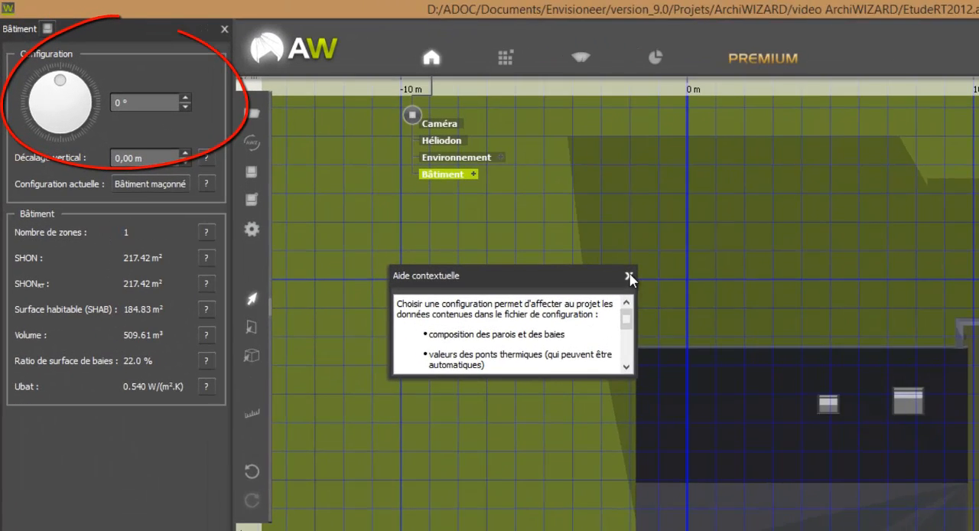
{"action": "left_click", "coordinate": [399, 175]}
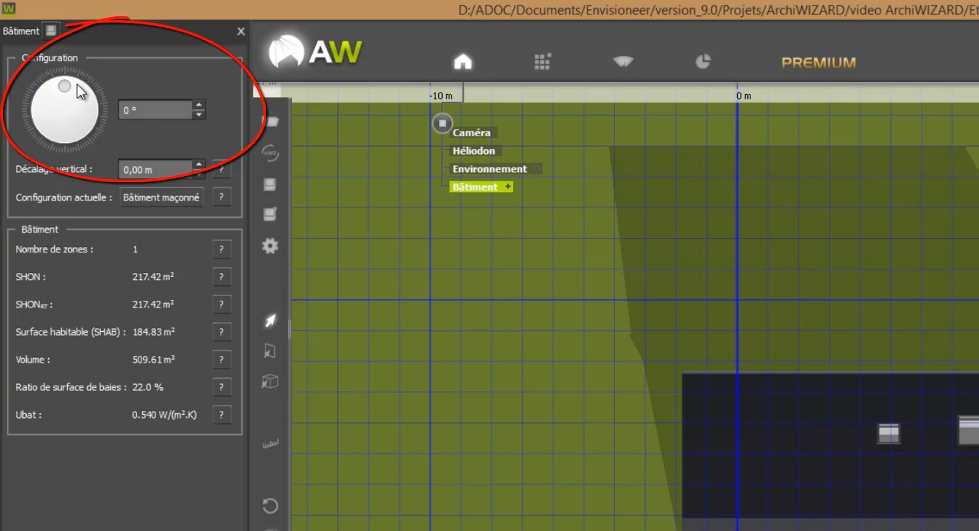
{"action": "left_click_drag", "start_coordinate": [65, 87], "coordinate": [84, 99]}
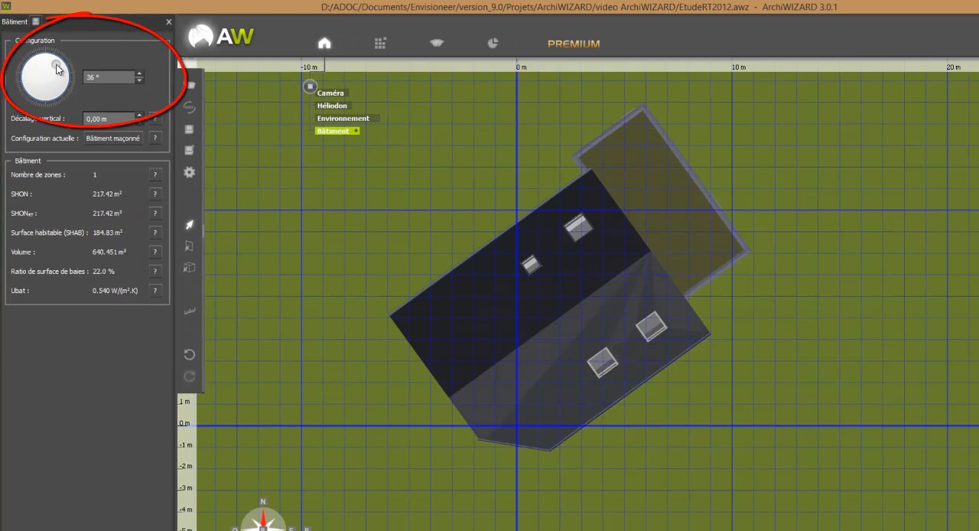
{"action": "left_click_drag", "start_coordinate": [58, 69], "coordinate": [120, 100]}
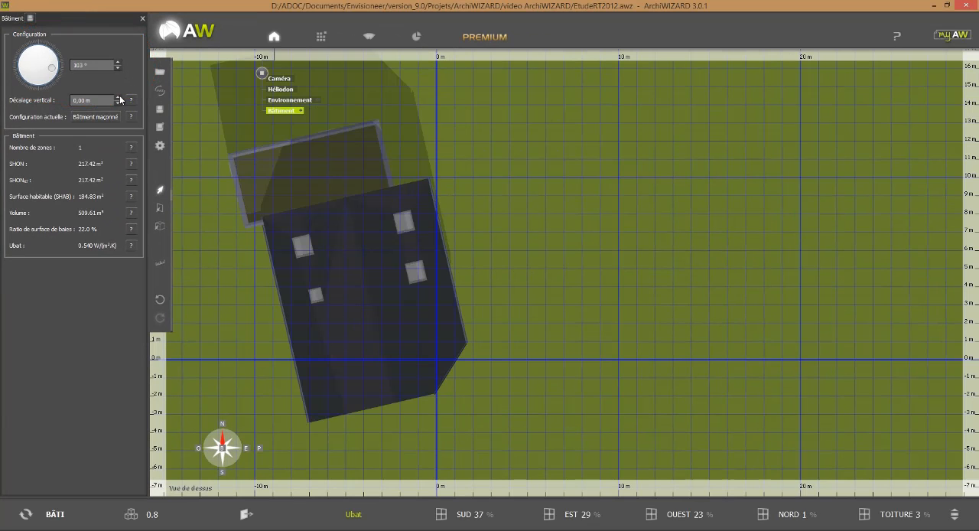
{"action": "left_click", "coordinate": [118, 98]}
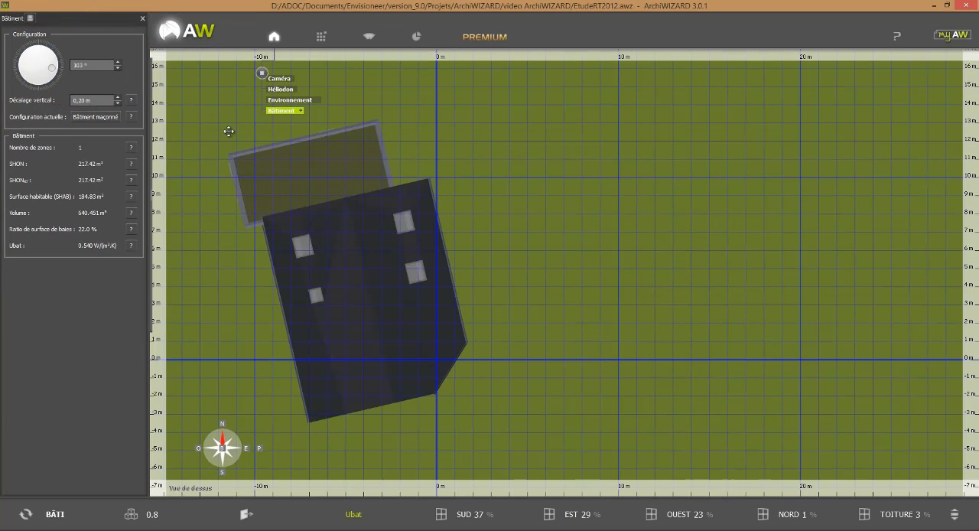
Return the scene to the perspective view and examine the rotated house against the opening ratios for each orientation.
{"action": "left_click", "coordinate": [260, 448]}
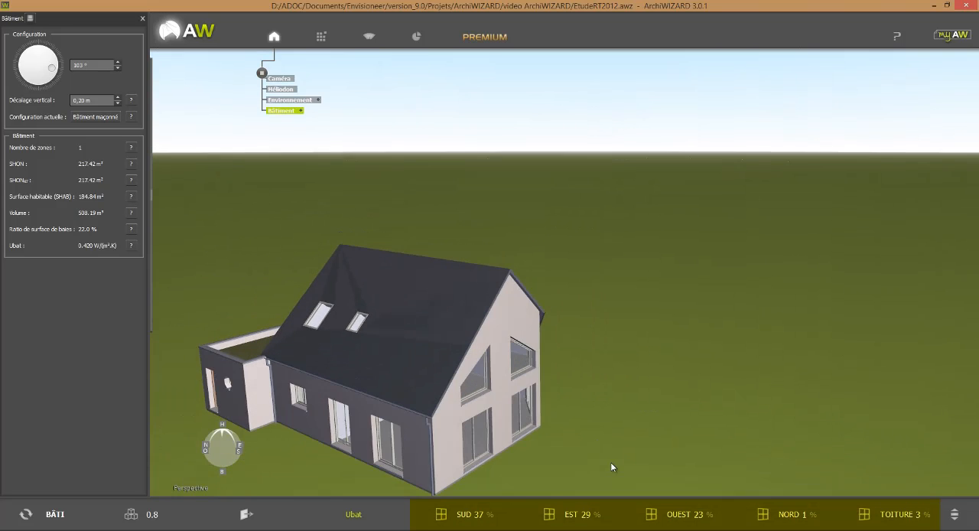
{"action": "left_click_drag", "start_coordinate": [611, 462], "coordinate": [445, 470]}
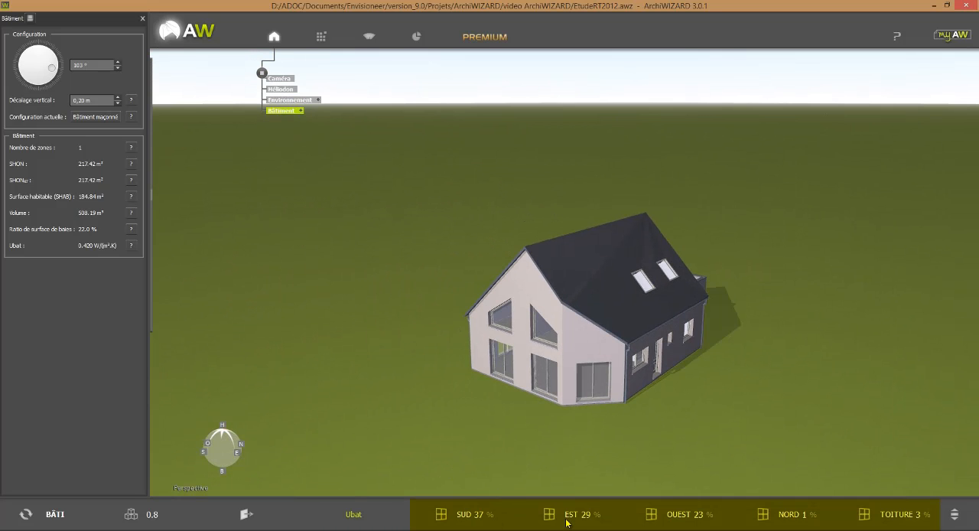
{"action": "left_click_drag", "start_coordinate": [722, 456], "coordinate": [705, 420]}
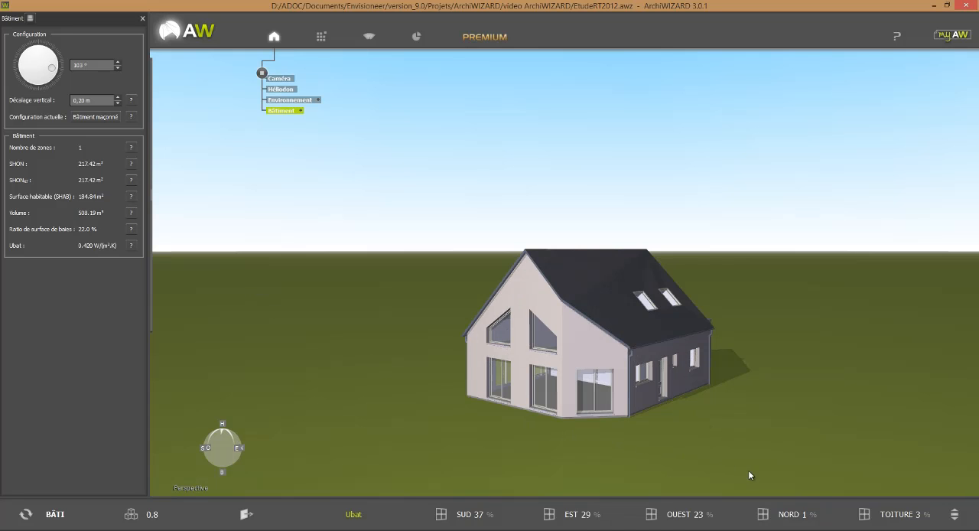
Display the building's energy needs and examine the annual lighting and other needs and the building's general data.
{"action": "left_click", "coordinate": [954, 514]}
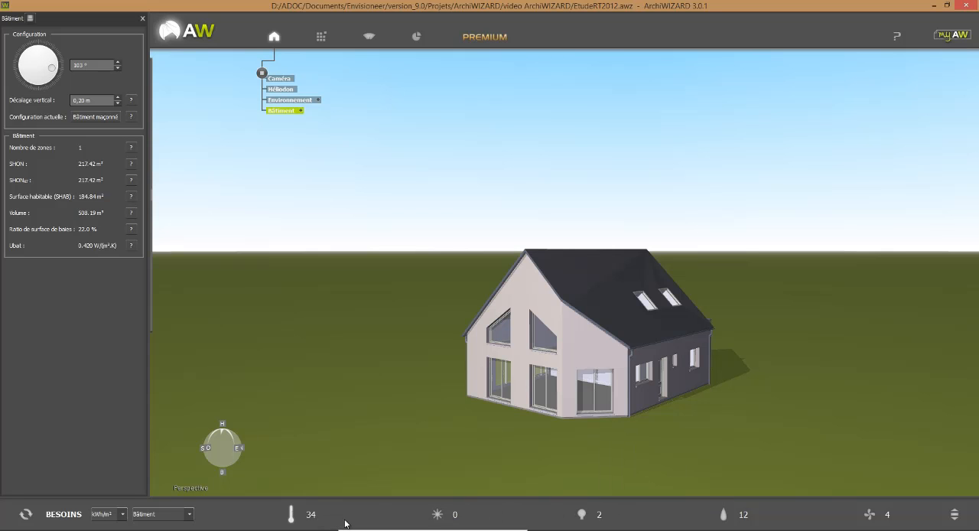
{"action": "mouse_move", "coordinate": [548, 525]}
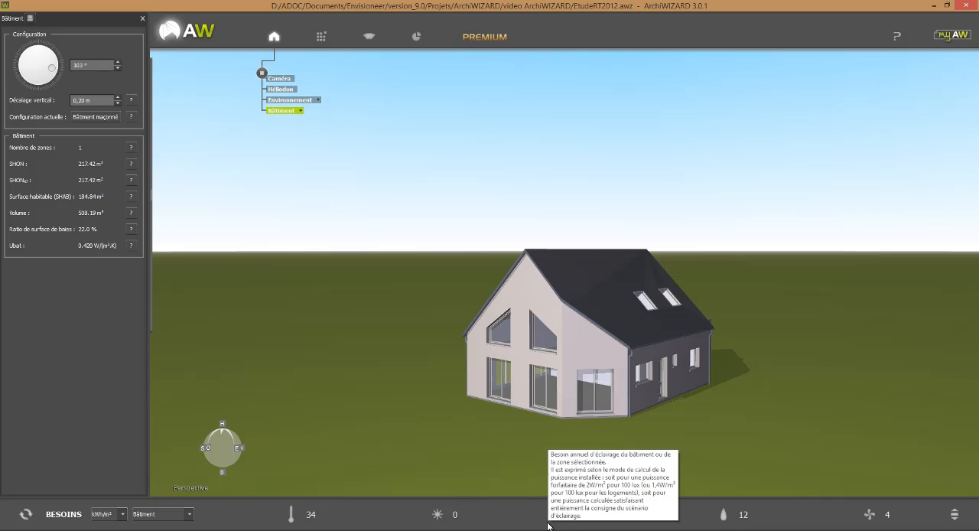
{"action": "mouse_move", "coordinate": [740, 524]}
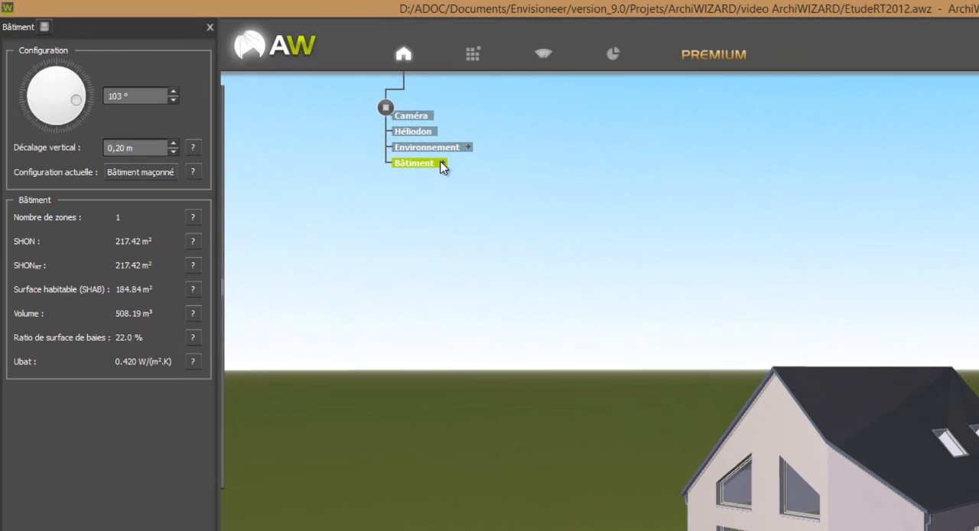
{"action": "mouse_move", "coordinate": [264, 277]}
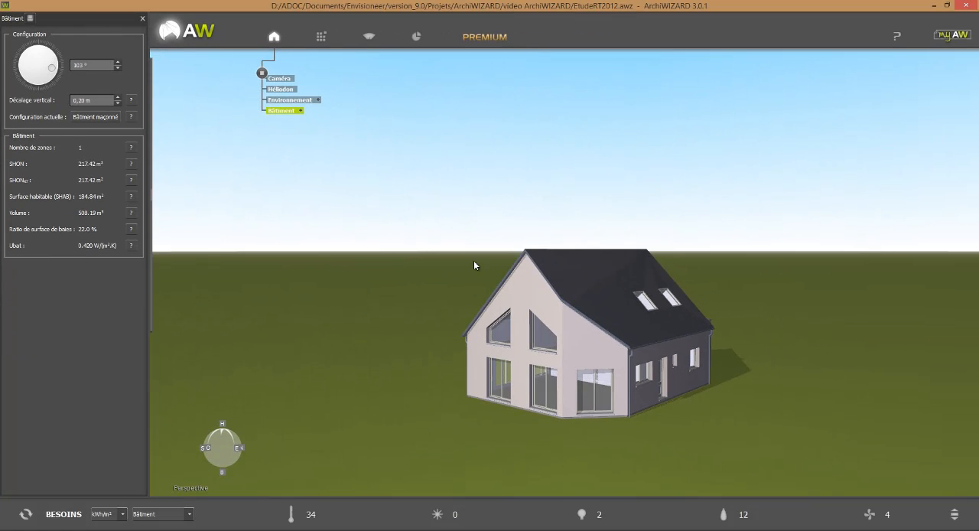
Set the attic room Pièce 3-1 as unheated, exclude it from the SHON and choose Aucun éclairage as its lighting need.
{"action": "left_click", "coordinate": [538, 277]}
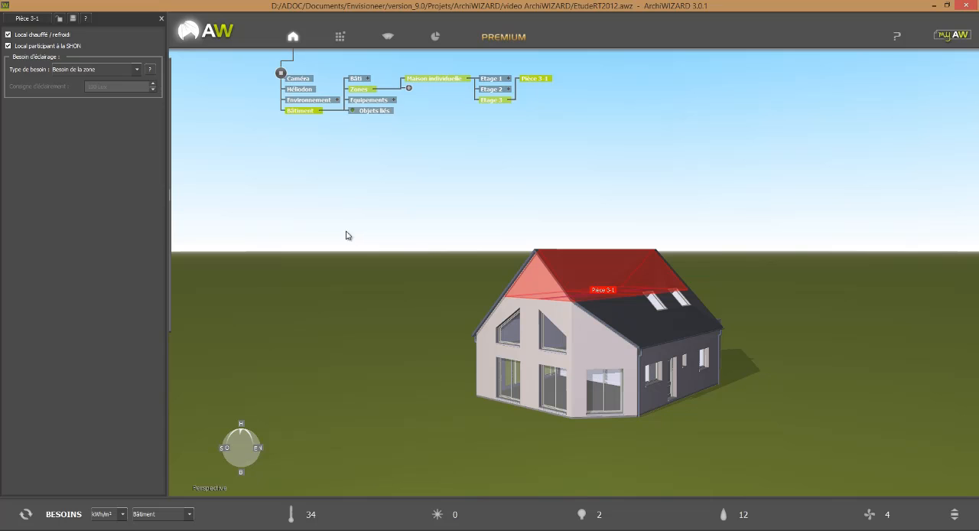
{"action": "left_click", "coordinate": [8, 35]}
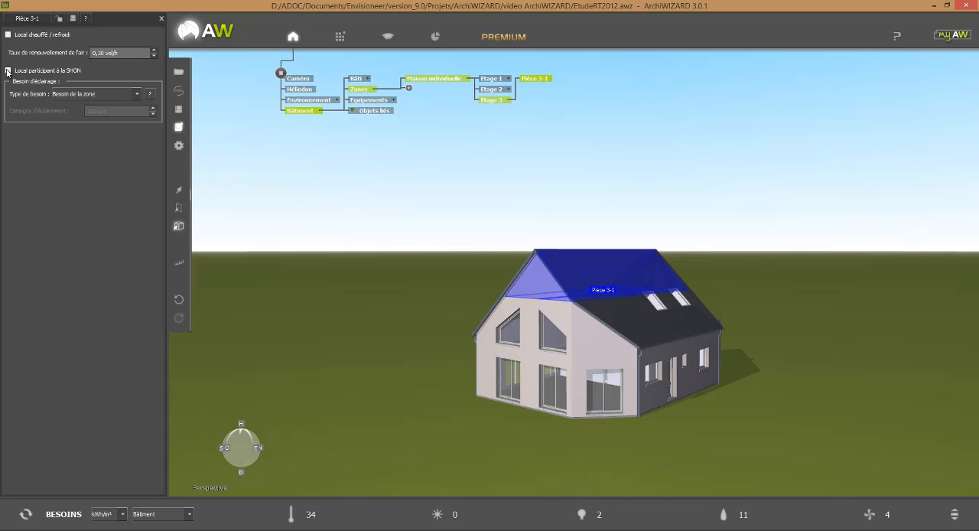
{"action": "left_click", "coordinate": [78, 94]}
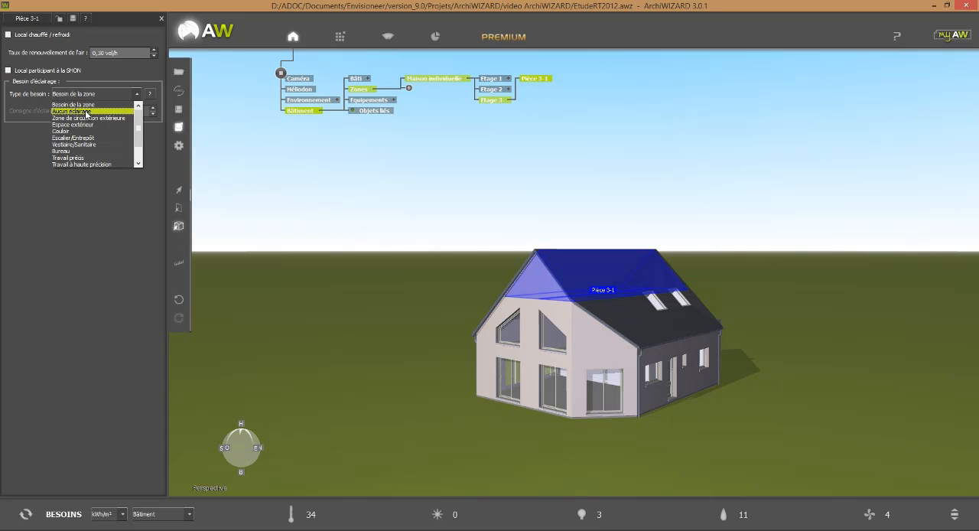
{"action": "left_click", "coordinate": [88, 112]}
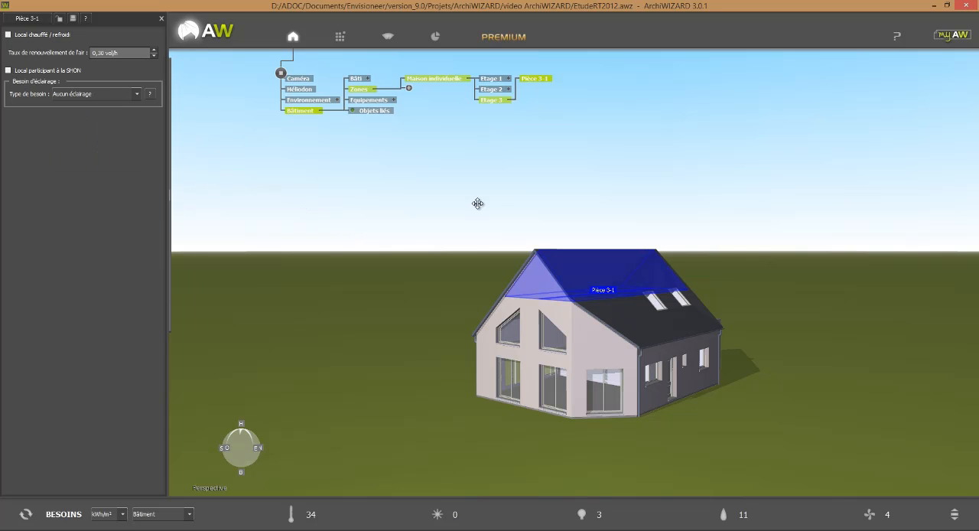
Set the eaves room Pièce 2-1 as unheated, exclude it from the SHON and choose Aucun éclairage for its lighting.
{"action": "left_click", "coordinate": [699, 329]}
{"action": "left_click", "coordinate": [56, 35]}
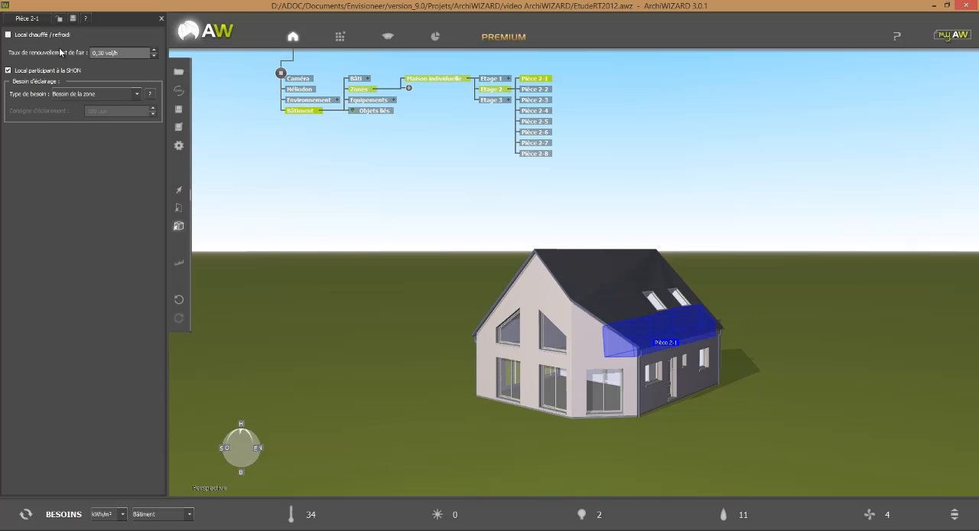
{"action": "left_click", "coordinate": [60, 74]}
{"action": "left_click", "coordinate": [87, 95]}
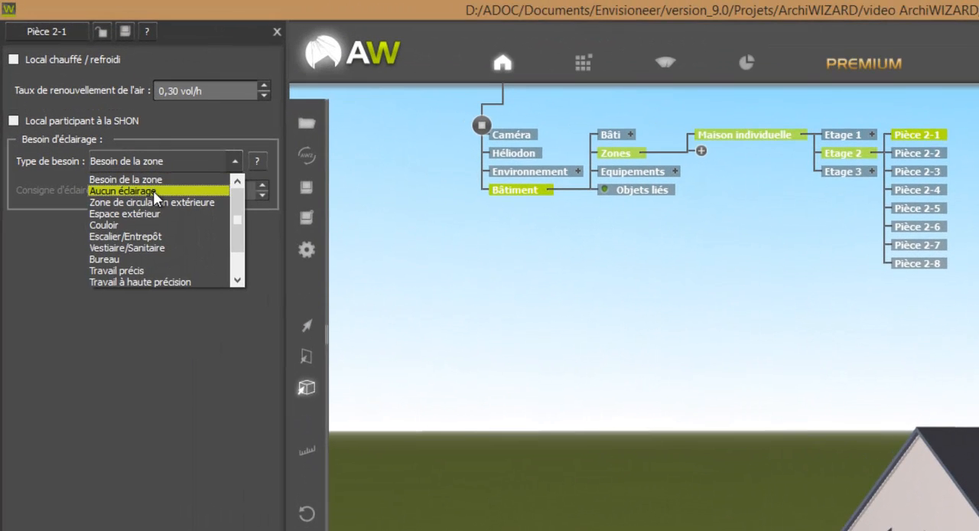
{"action": "left_click", "coordinate": [90, 112]}
Make Pièce 2-2 on the opposite eaves side unheated, outside the SHON and without lighting (Aucun éclairage).
{"action": "left_click", "coordinate": [879, 529]}
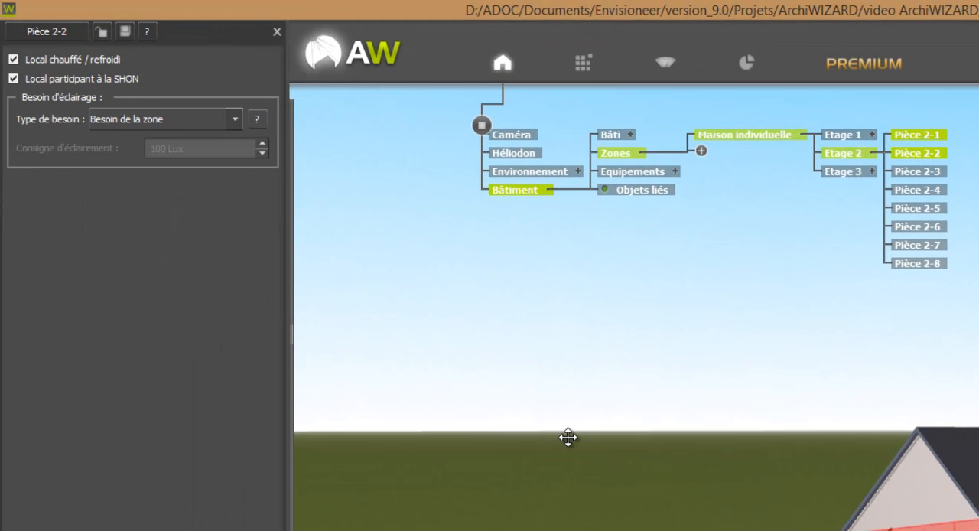
{"action": "left_click", "coordinate": [101, 60]}
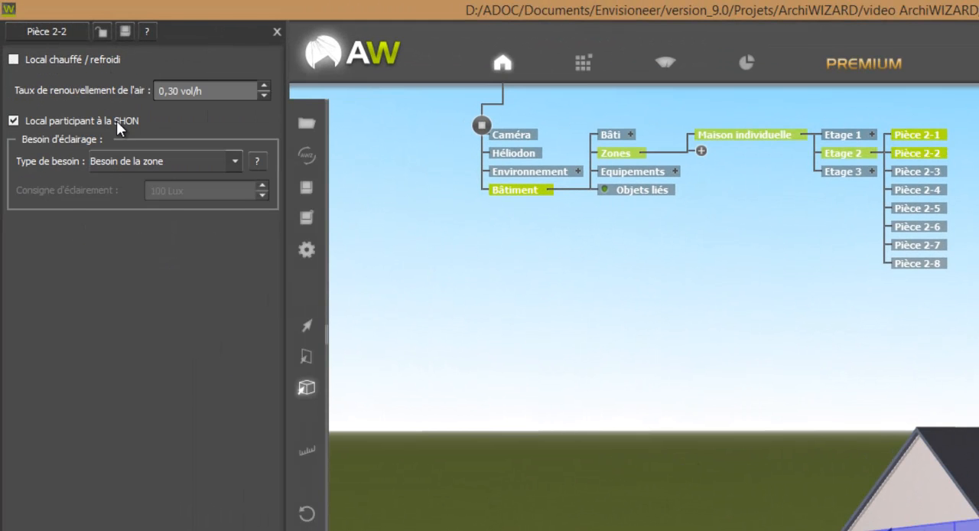
{"action": "left_click", "coordinate": [116, 121]}
{"action": "left_click", "coordinate": [129, 161]}
{"action": "left_click", "coordinate": [127, 184]}
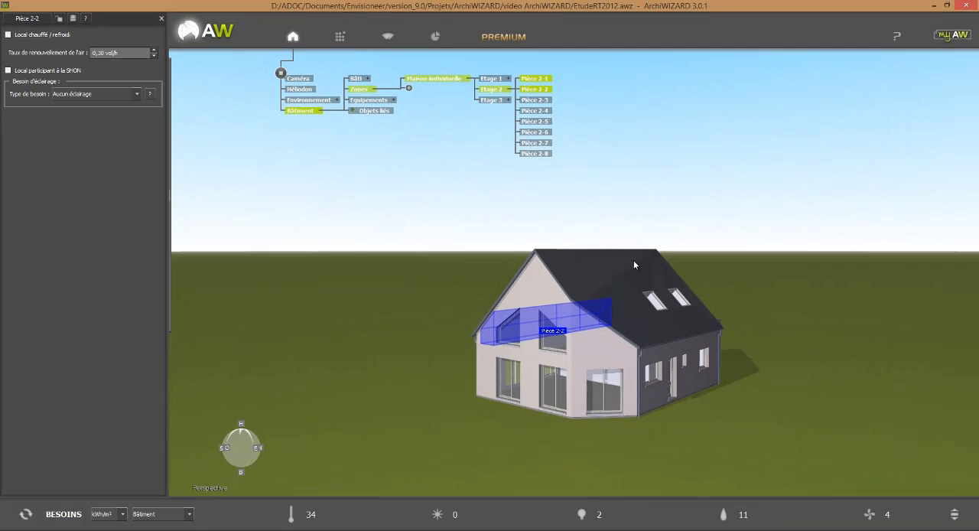
Mark the garage room Pièce 1-1 beside the house as unheated.
{"action": "right_click_drag", "start_coordinate": [814, 338], "coordinate": [714, 350]}
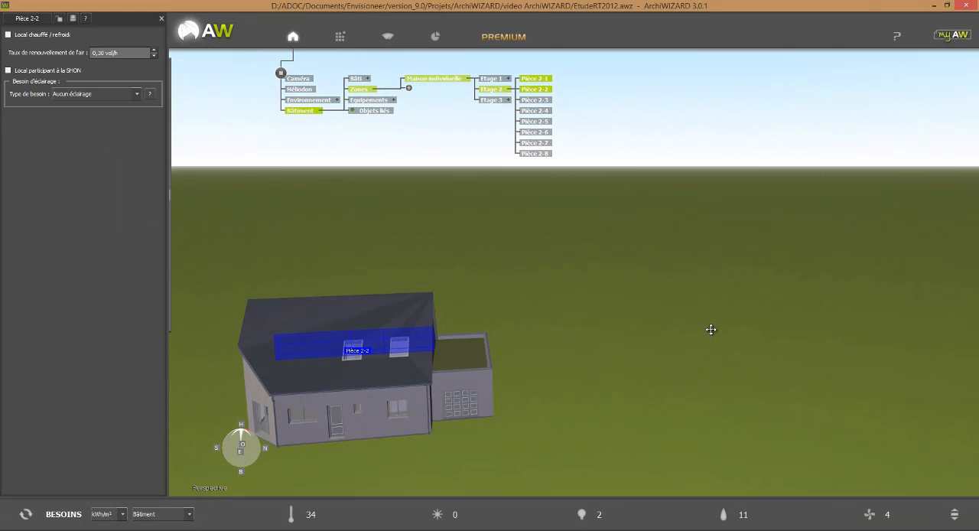
{"action": "middle_click_drag", "start_coordinate": [712, 330], "coordinate": [793, 331]}
{"action": "right_click_drag", "start_coordinate": [792, 335], "coordinate": [629, 402]}
{"action": "left_click", "coordinate": [566, 390]}
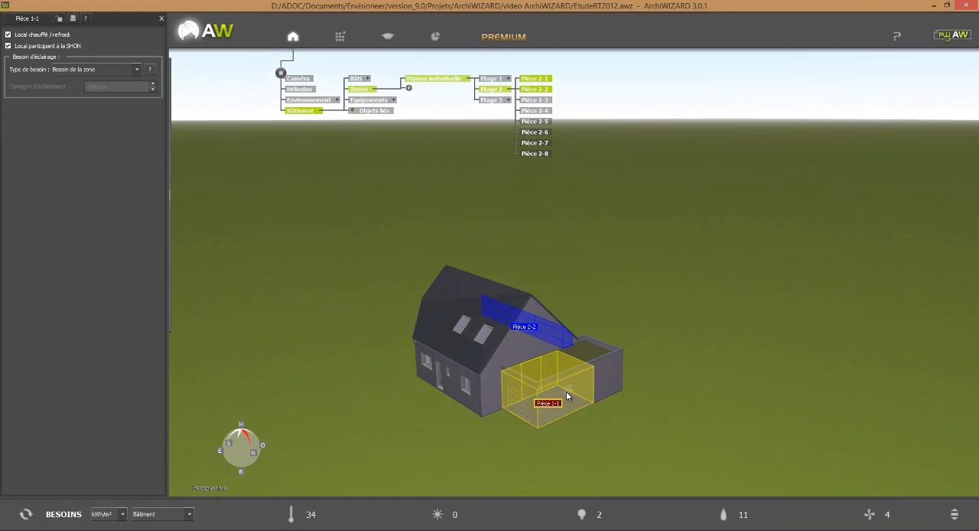
{"action": "left_click", "coordinate": [60, 35]}
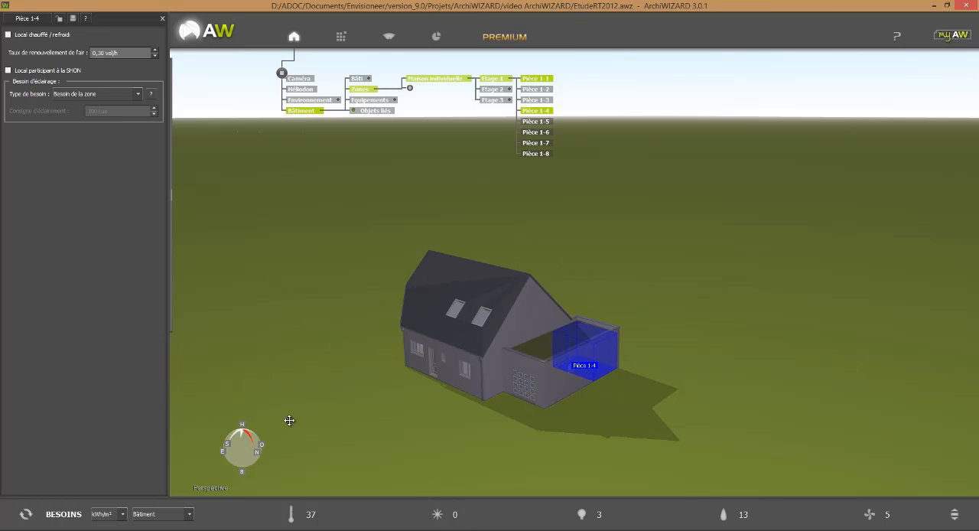
Pick a wall to reach the Murs déperditifs configuration and add a new wall group named "Murs comble etage".
{"action": "left_click", "coordinate": [178, 208]}
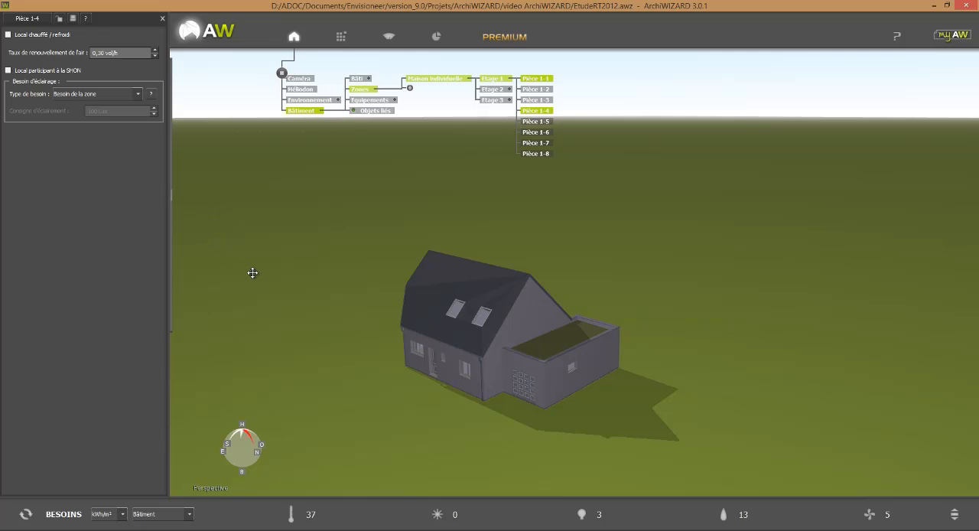
{"action": "left_click", "coordinate": [427, 364]}
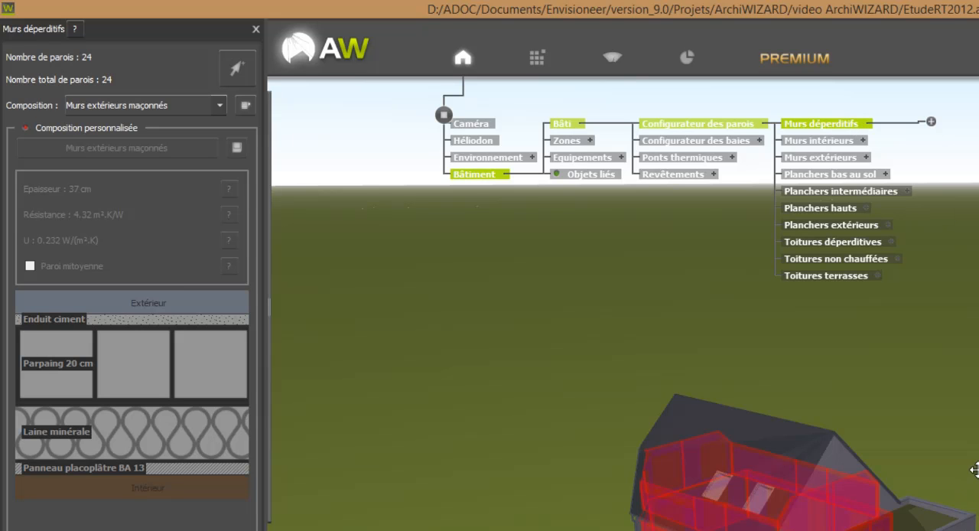
{"action": "left_click", "coordinate": [930, 122]}
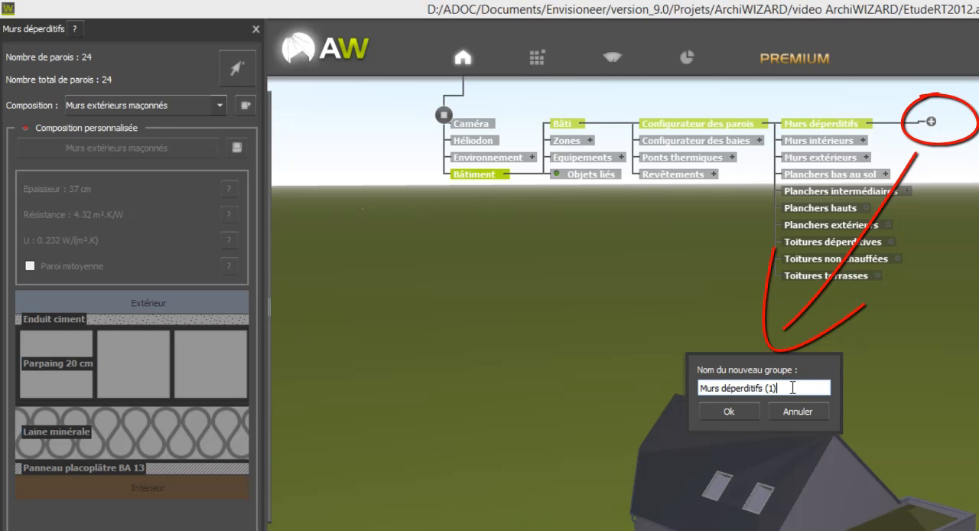
{"action": "left_click_drag", "start_coordinate": [792, 387], "coordinate": [725, 383]}
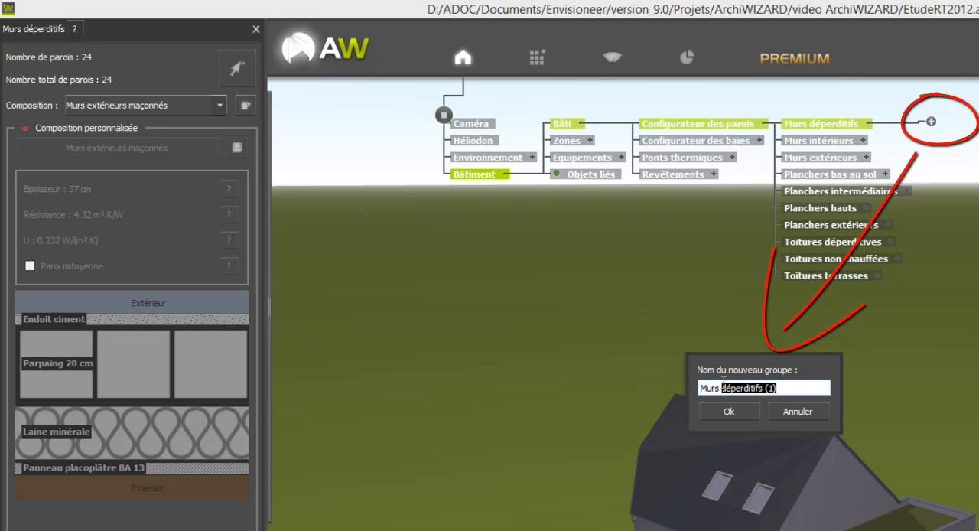
{"action": "type", "text": "eom"}
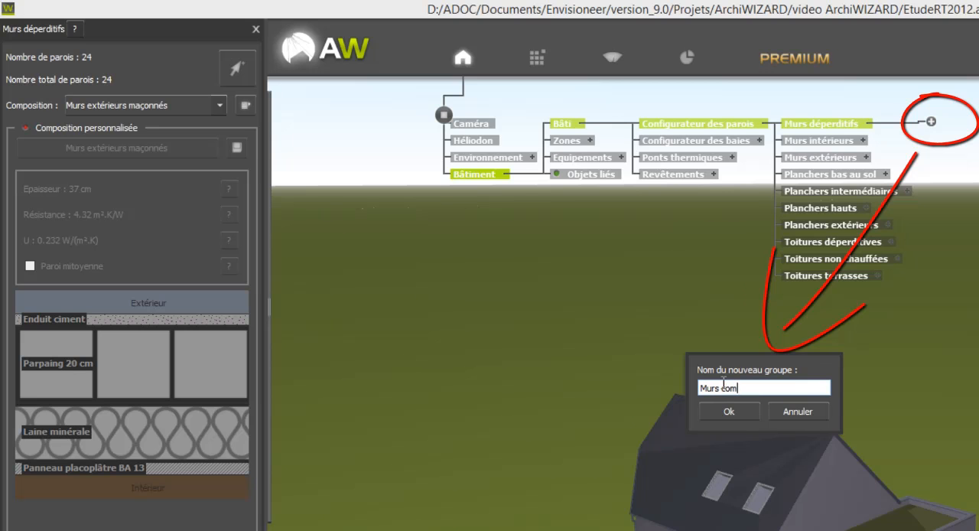
{"action": "type", "text": "ble etage"}
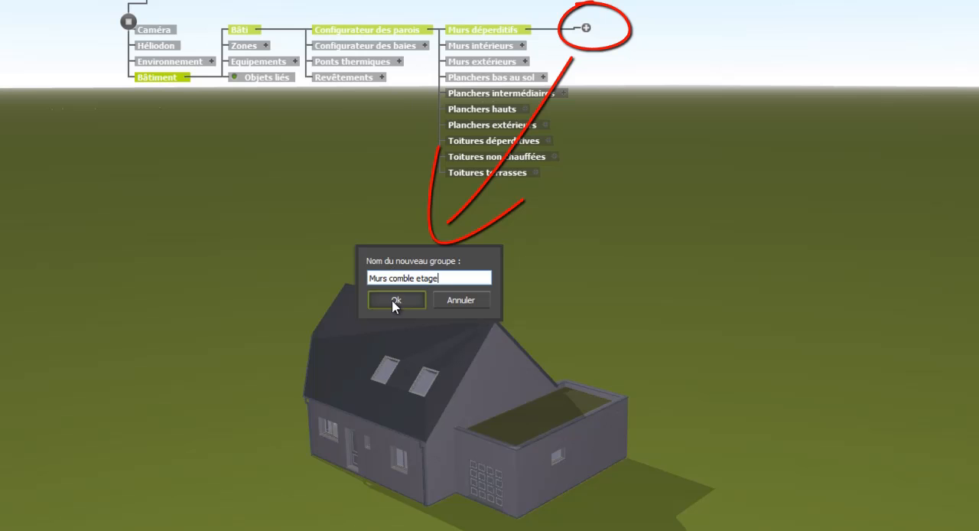
{"action": "left_click", "coordinate": [395, 299]}
Assign the three low attic walls behind the roof slope on the entrance side to the Murs comble etage group.
{"action": "left_click", "coordinate": [624, 34]}
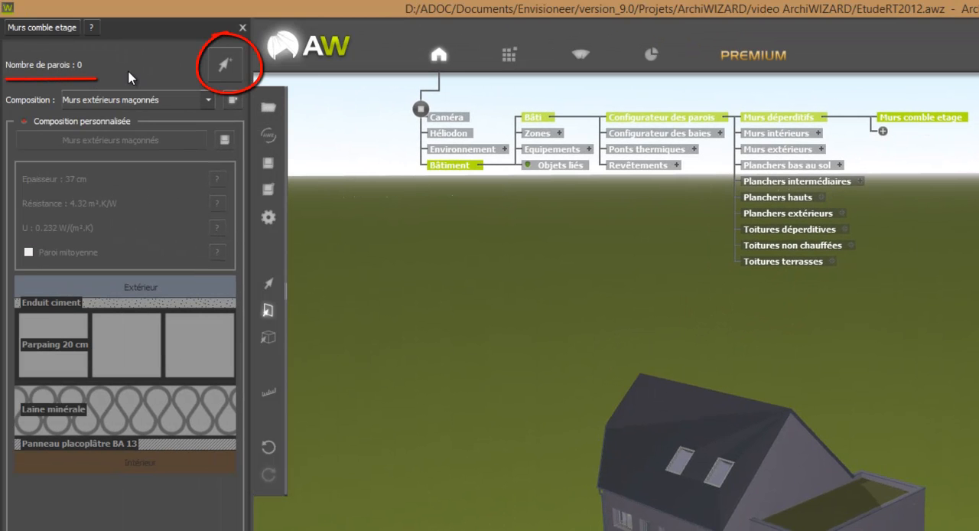
{"action": "left_click", "coordinate": [221, 66]}
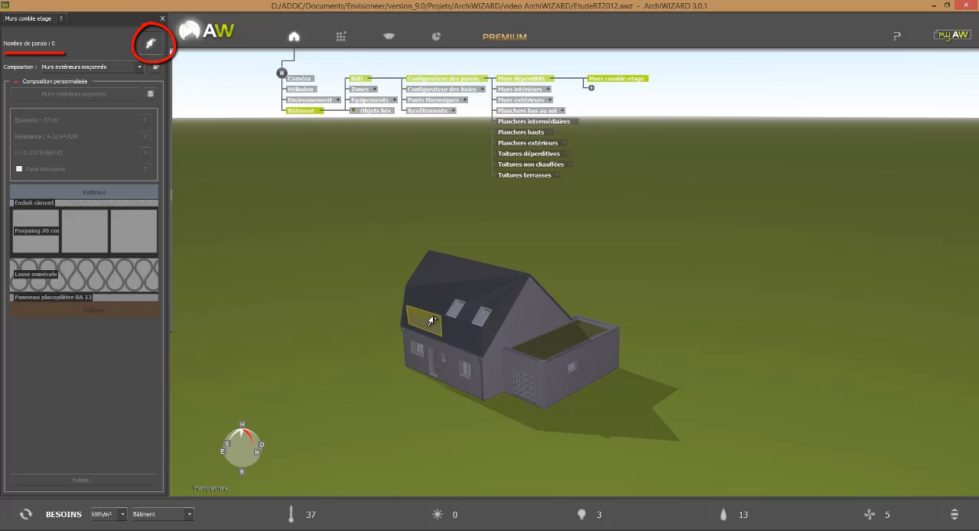
{"action": "left_click", "coordinate": [434, 326]}
{"action": "left_click", "coordinate": [447, 328]}
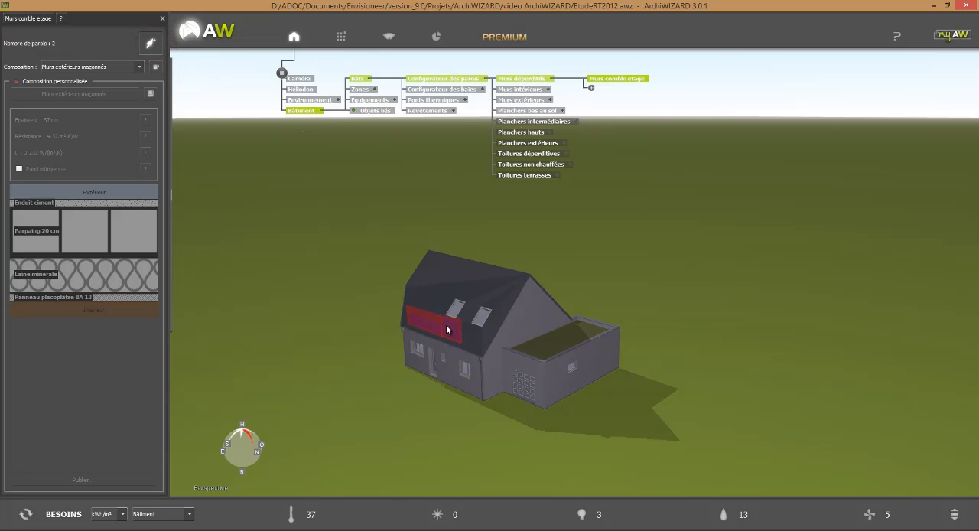
{"action": "left_click", "coordinate": [464, 334]}
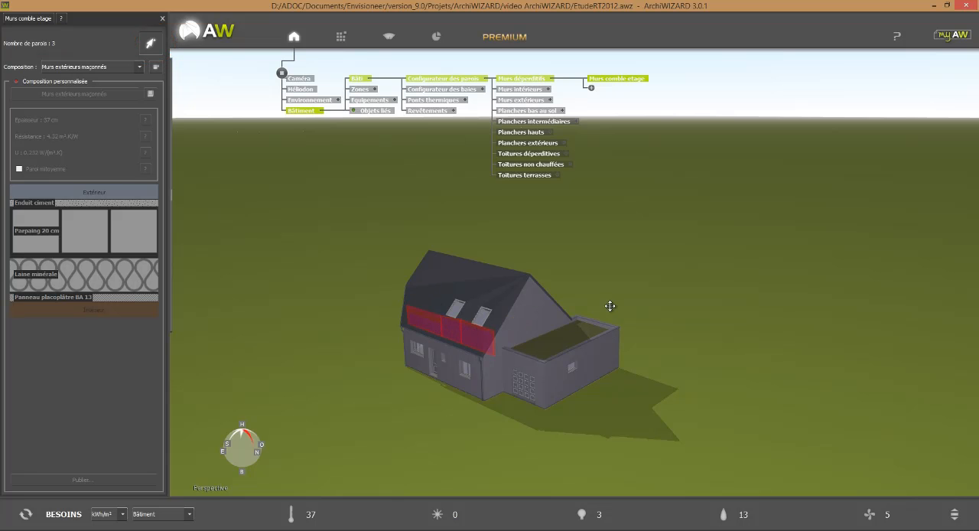
Add the three matching low attic walls behind the opposite roof slope to the Murs comble etage group.
{"action": "left_click_drag", "start_coordinate": [612, 312], "coordinate": [466, 341]}
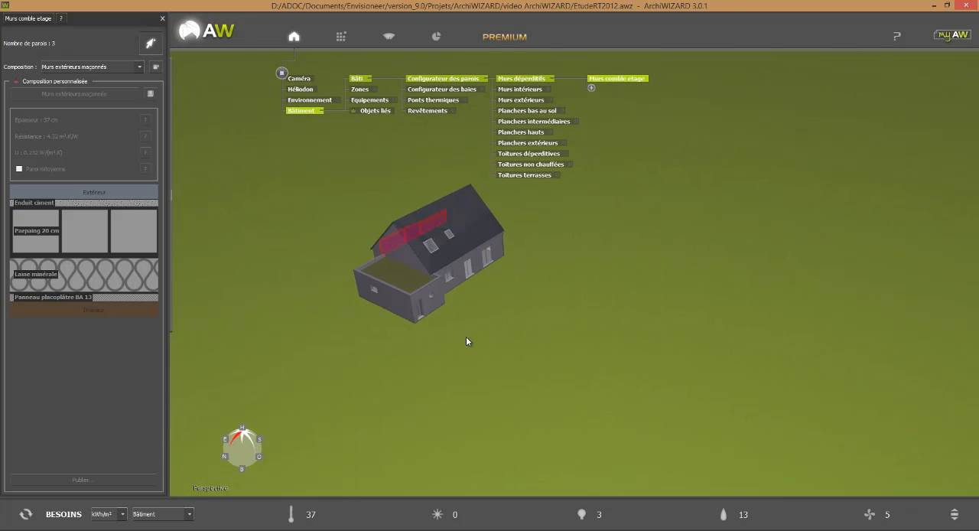
{"action": "left_click", "coordinate": [439, 256]}
{"action": "left_click", "coordinate": [461, 250]}
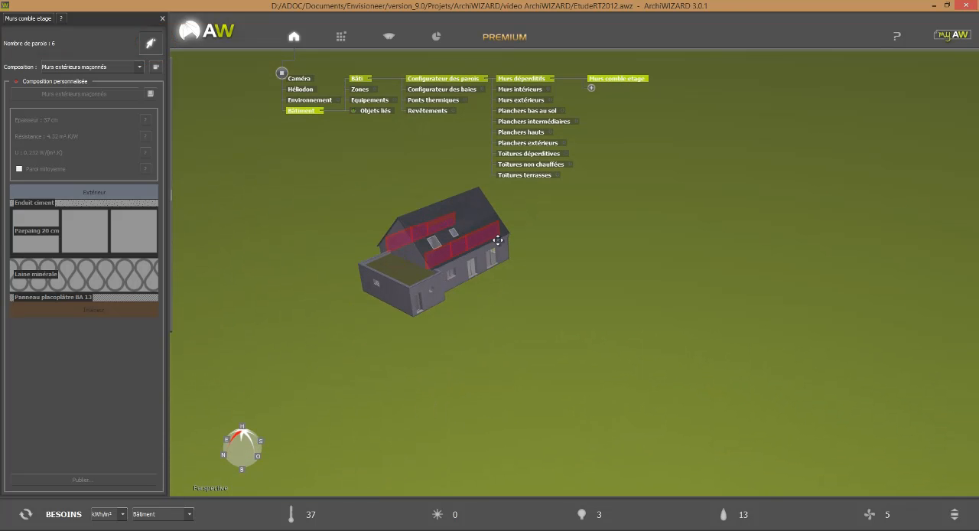
{"action": "left_click", "coordinate": [498, 240]}
{"action": "left_click_drag", "start_coordinate": [490, 312], "coordinate": [566, 376]}
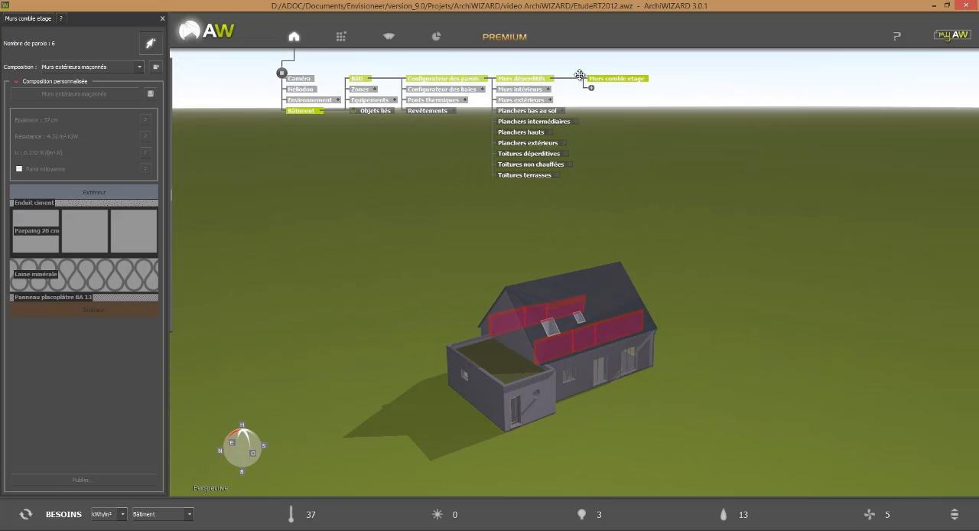
Apply the Cloison plâtre alvéolé composition from the basic library's uninsulated plaster walls (Murs non isolés, Plâtre) to the attic wall group.
{"action": "mouse_move", "coordinate": [200, 152]}
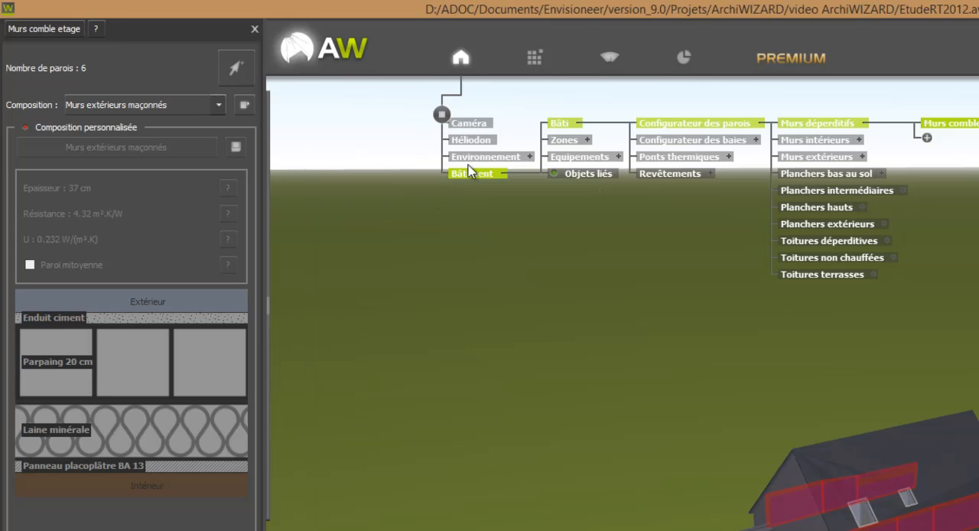
{"action": "left_click", "coordinate": [533, 69]}
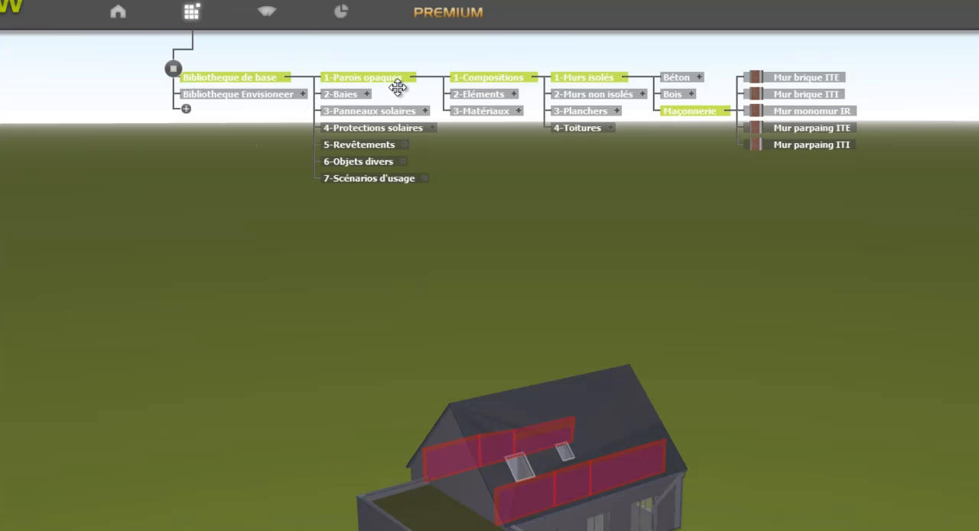
{"action": "left_click", "coordinate": [642, 94]}
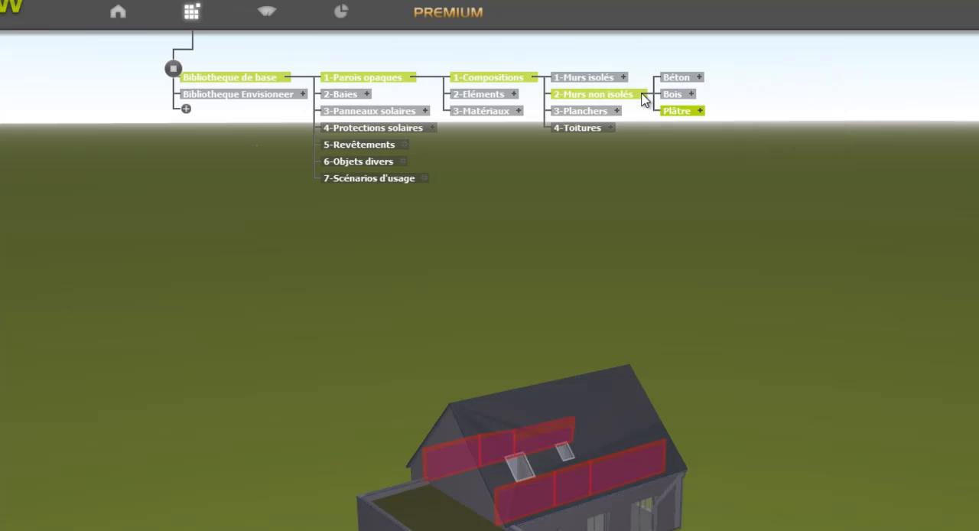
{"action": "left_click", "coordinate": [700, 112]}
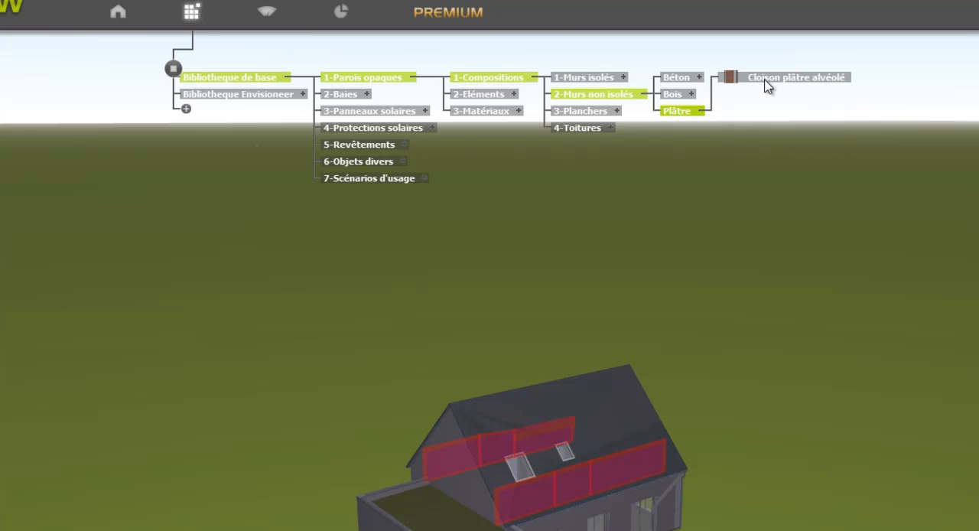
{"action": "left_click_drag", "start_coordinate": [767, 86], "coordinate": [629, 326]}
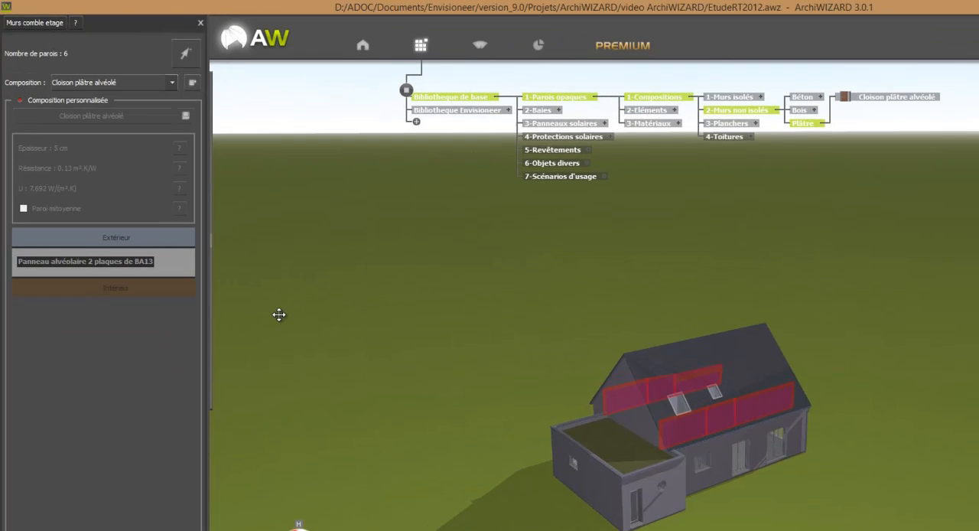
Enable a custom composition for the group and insert a Laine minérale layer from the library's Isolants materials on the exterior side.
{"action": "mouse_move", "coordinate": [182, 240]}
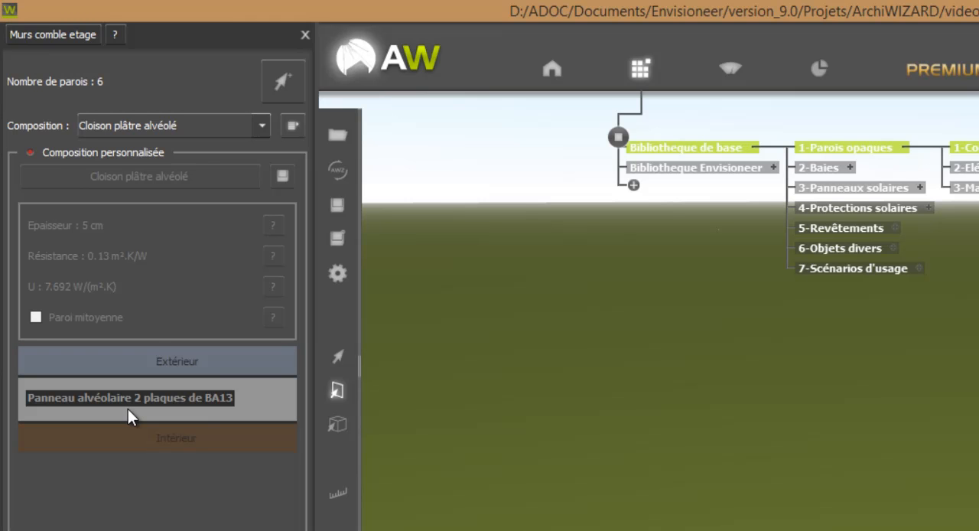
{"action": "left_click", "coordinate": [133, 151]}
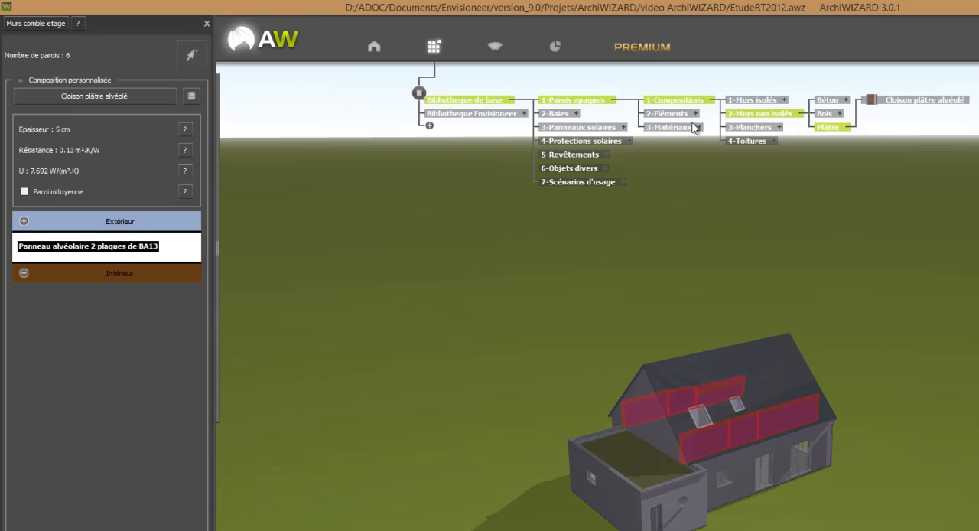
{"action": "left_click", "coordinate": [699, 127]}
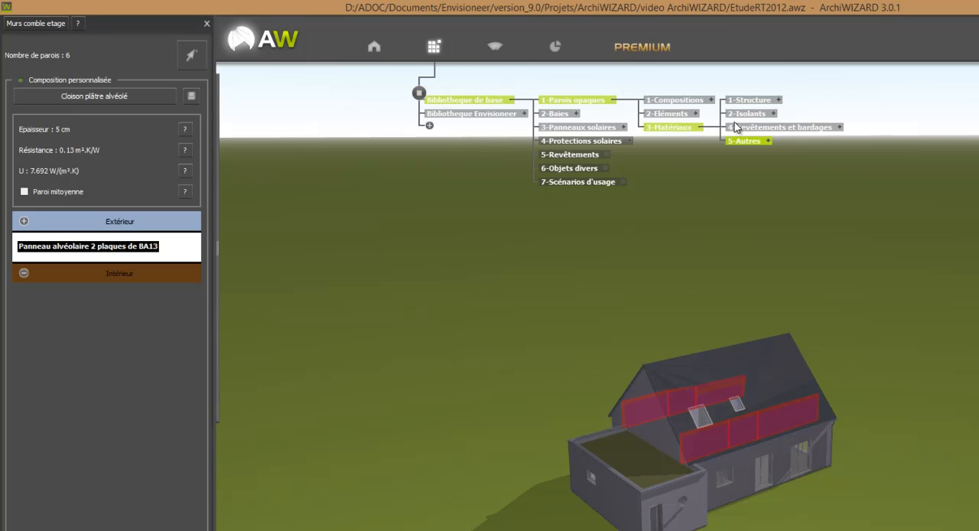
{"action": "left_click", "coordinate": [774, 113]}
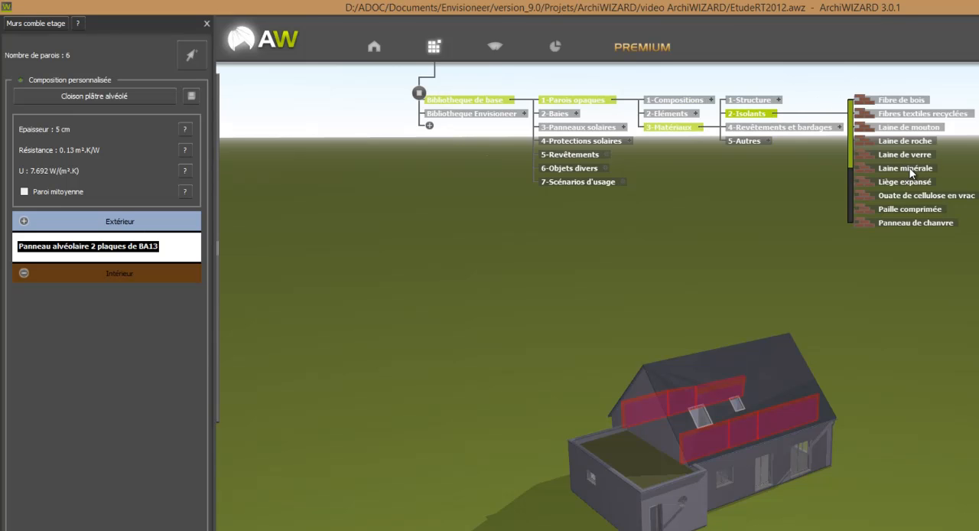
{"action": "left_click_drag", "start_coordinate": [910, 173], "coordinate": [497, 212]}
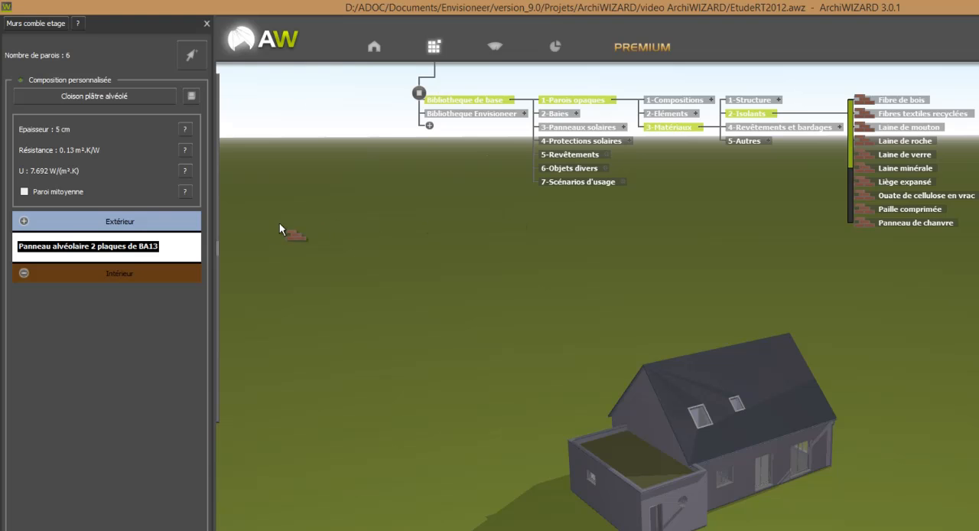
{"action": "left_click_drag", "start_coordinate": [279, 222], "coordinate": [177, 242]}
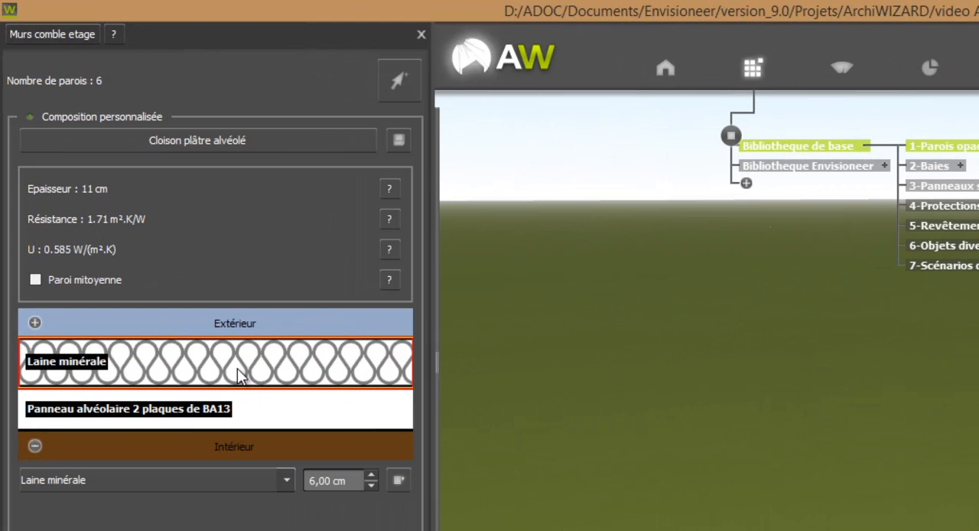
Increase the thickness of the group's Laine minérale layer to at least 11 cm.
{"action": "left_click", "coordinate": [373, 475]}
{"action": "left_click", "coordinate": [373, 475]}
{"action": "left_click", "coordinate": [373, 476]}
{"action": "left_click", "coordinate": [373, 476]}
{"action": "left_click", "coordinate": [373, 475]}
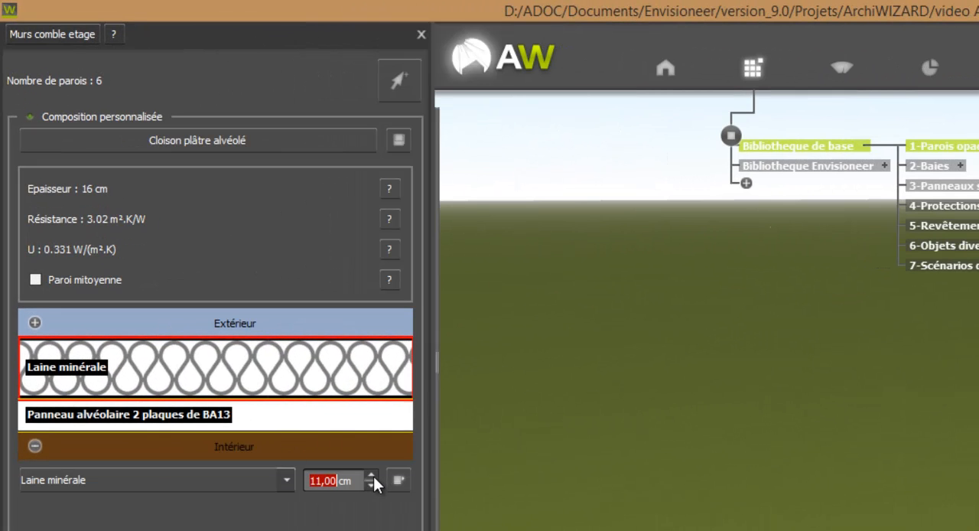
{"action": "left_click", "coordinate": [373, 475]}
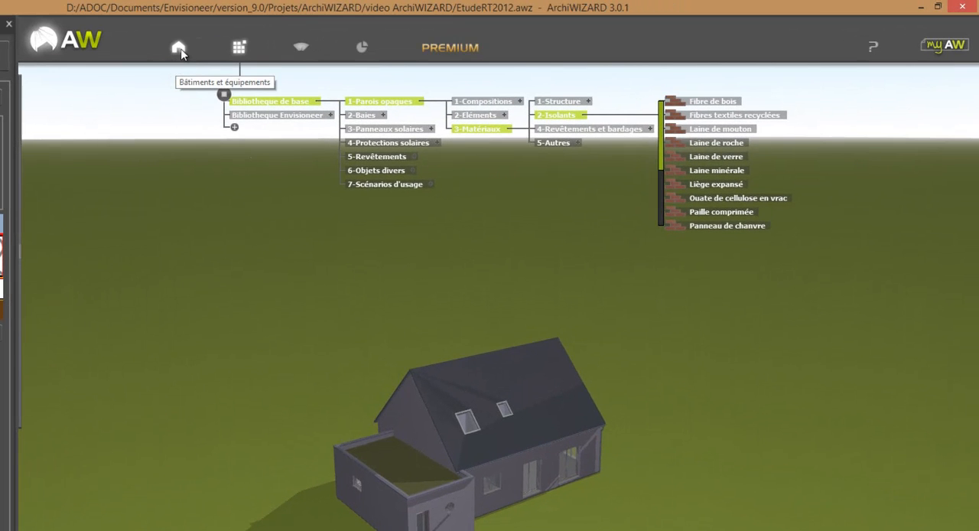
Review the elements and compositions of Murs intérieurs, Murs extérieurs, Planchers bas au sol and Planchers intermédiaires in the wall configurator.
{"action": "left_click", "coordinate": [179, 49]}
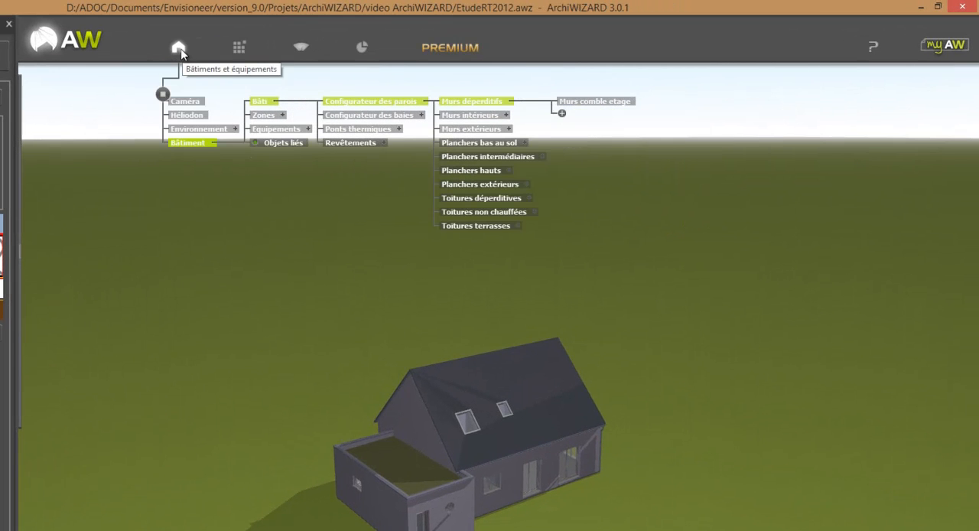
{"action": "left_click", "coordinate": [482, 115]}
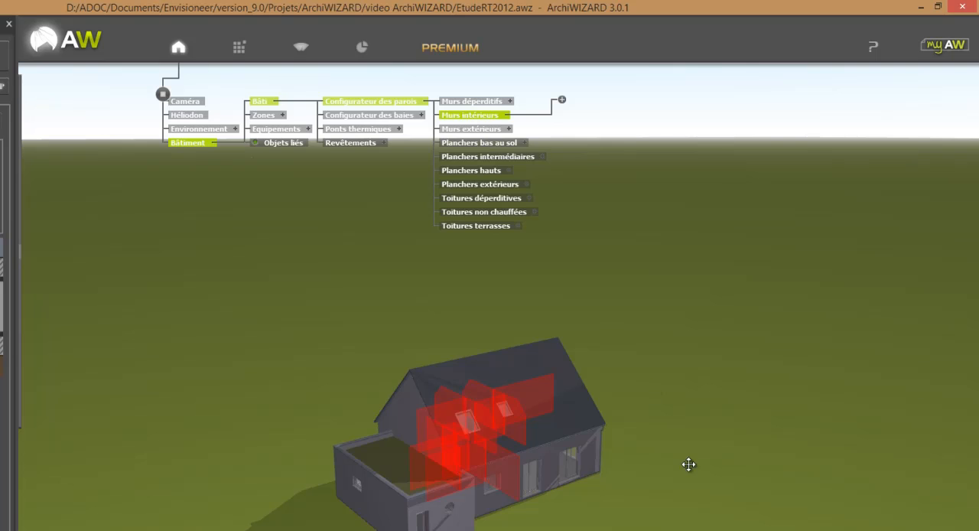
{"action": "left_click_drag", "start_coordinate": [689, 463], "coordinate": [528, 457]}
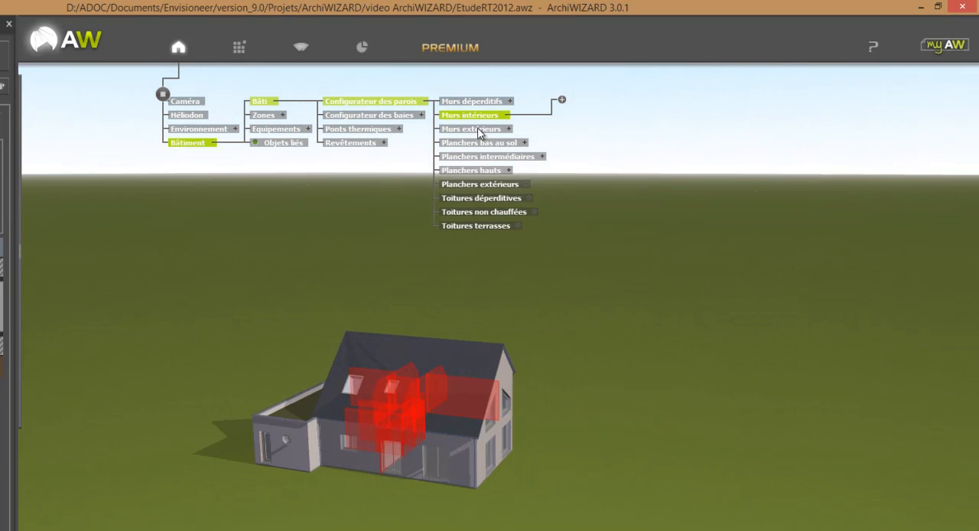
{"action": "left_click", "coordinate": [479, 130]}
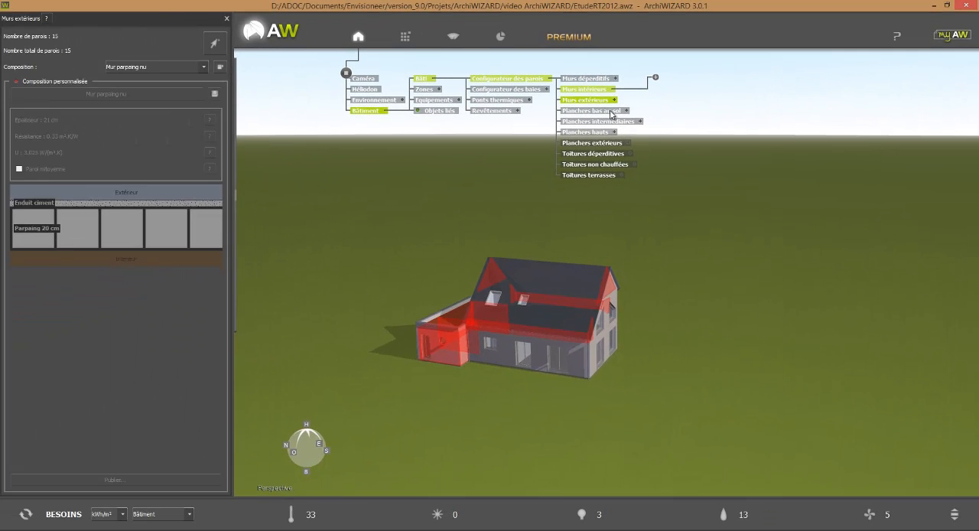
{"action": "left_click", "coordinate": [610, 112]}
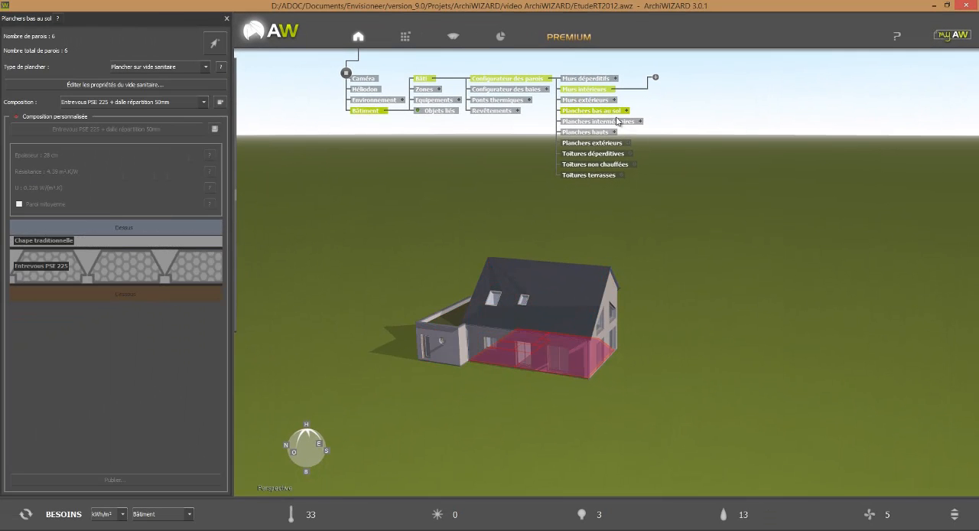
{"action": "left_click", "coordinate": [616, 121]}
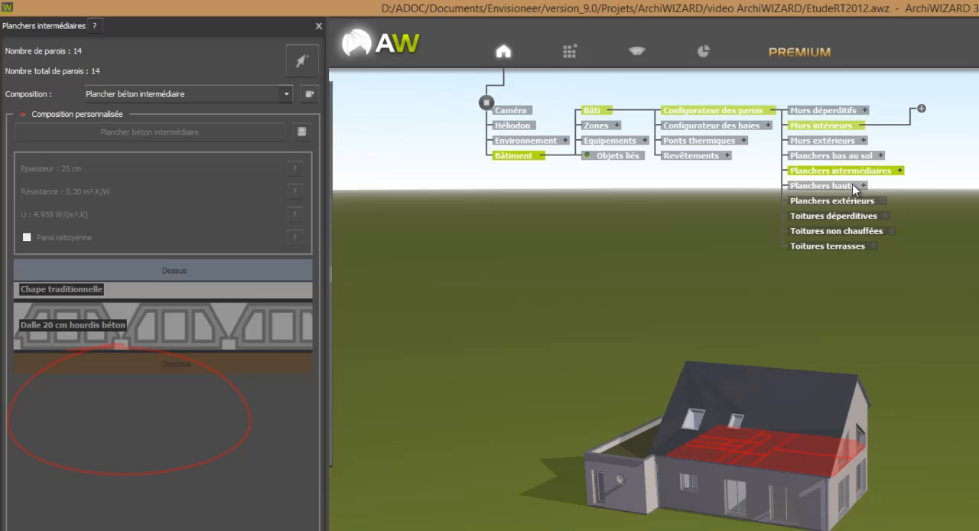
Inspect the Planchers hauts on the model and add a new group under them named "Planchers comble etage".
{"action": "left_click", "coordinate": [801, 177]}
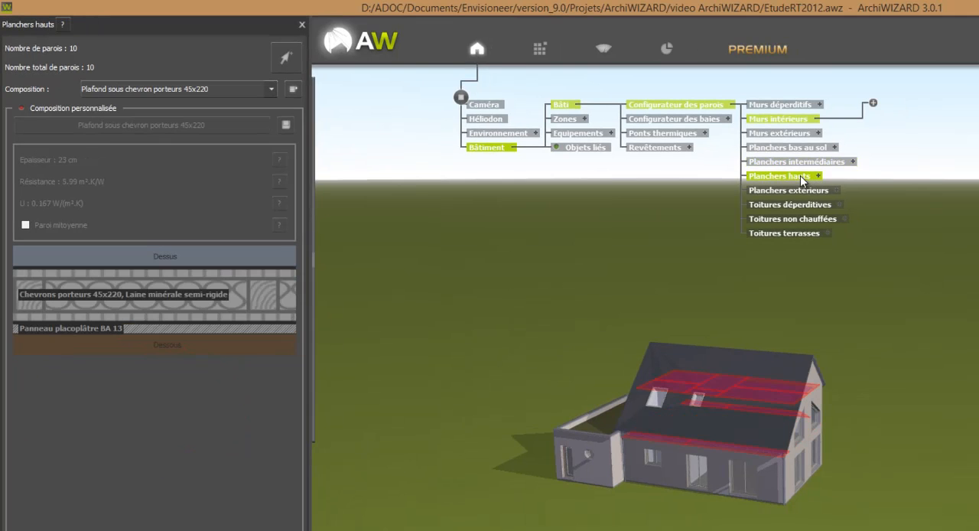
{"action": "left_click_drag", "start_coordinate": [928, 454], "coordinate": [791, 457]}
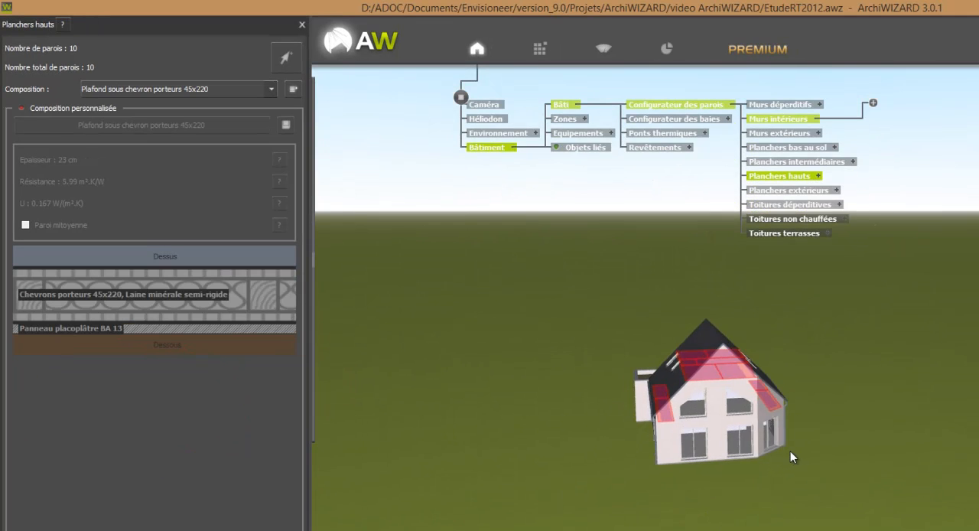
{"action": "left_click", "coordinate": [818, 178]}
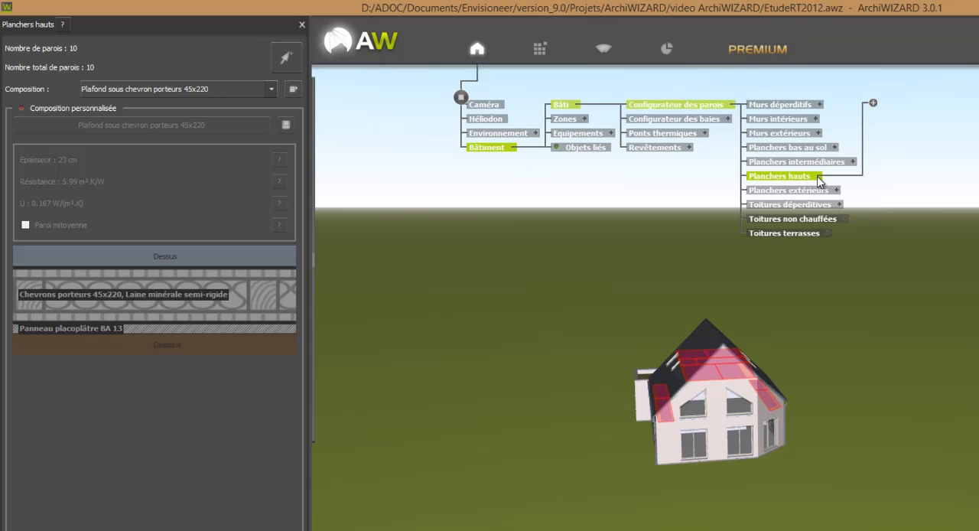
{"action": "left_click", "coordinate": [873, 104]}
{"action": "left_click_drag", "start_coordinate": [671, 329], "coordinate": [627, 328]}
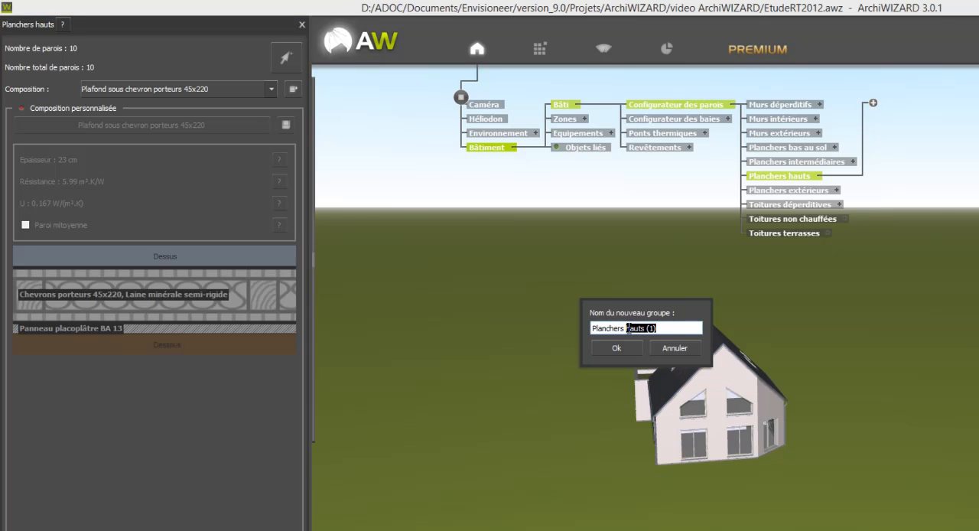
{"action": "type", "text": "comble etage"}
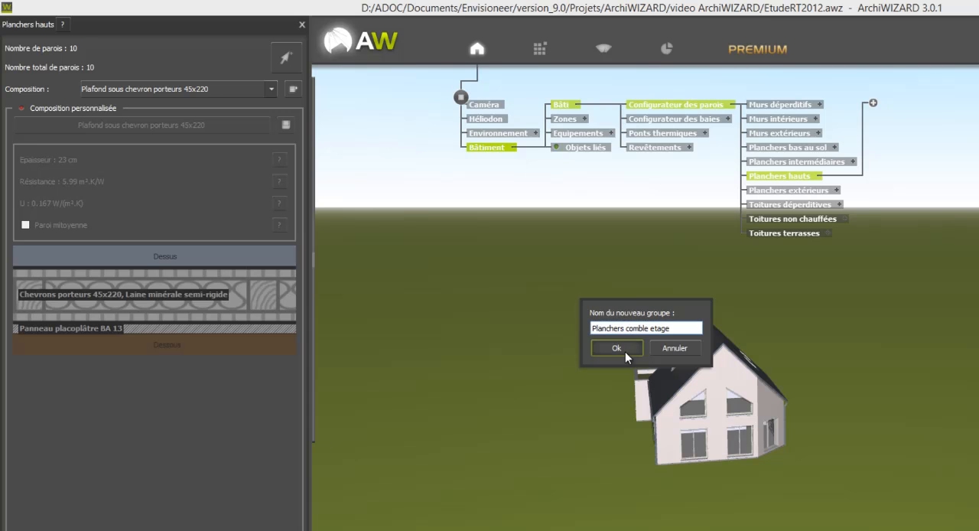
{"action": "left_click", "coordinate": [625, 350]}
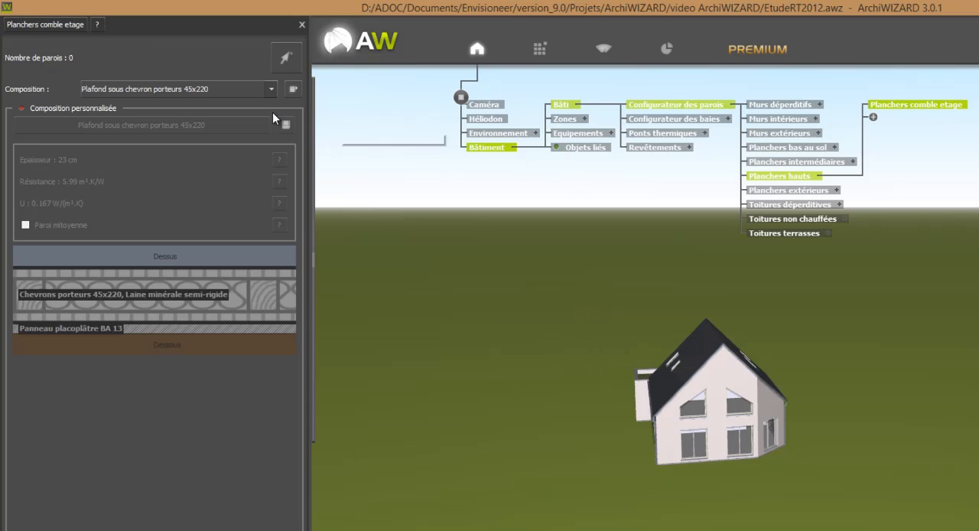
Assign the four low ceiling strips along both eaves of the house to the "Planchers comble etage" group.
{"action": "left_click", "coordinate": [286, 62]}
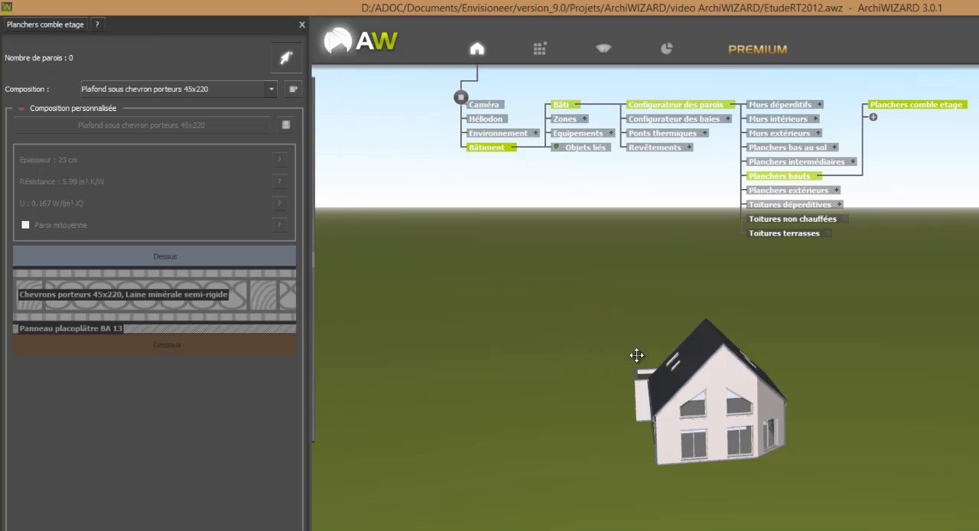
{"action": "left_click", "coordinate": [659, 401]}
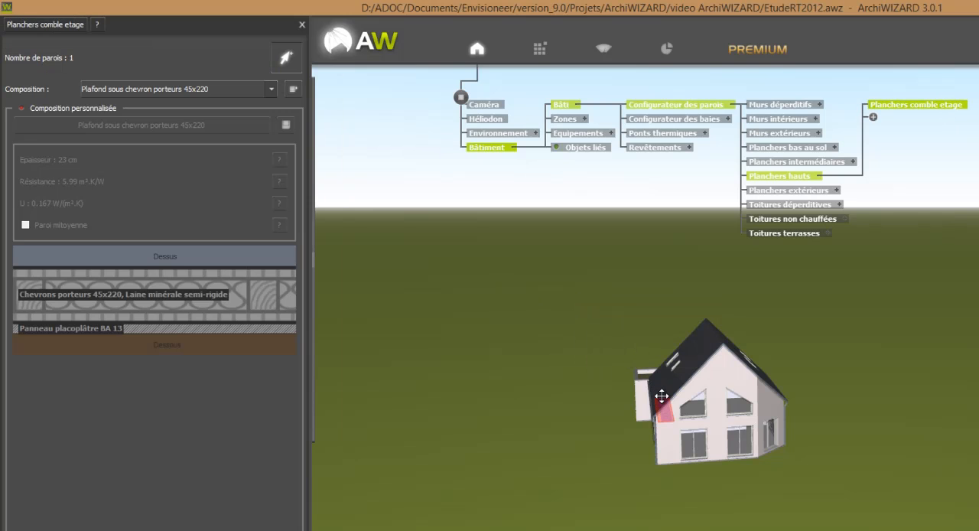
{"action": "left_click_drag", "start_coordinate": [656, 395], "coordinate": [809, 456]}
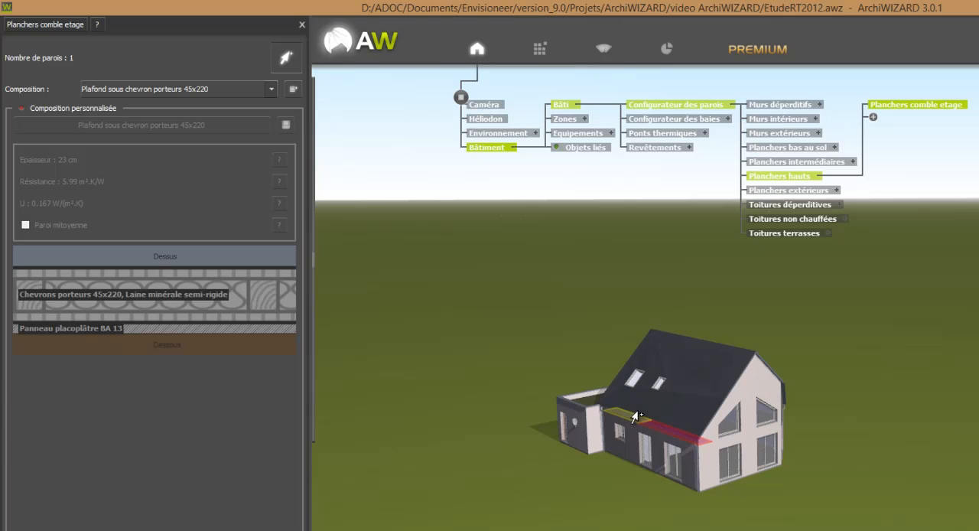
{"action": "left_click", "coordinate": [634, 415]}
{"action": "left_click_drag", "start_coordinate": [666, 415], "coordinate": [738, 448]}
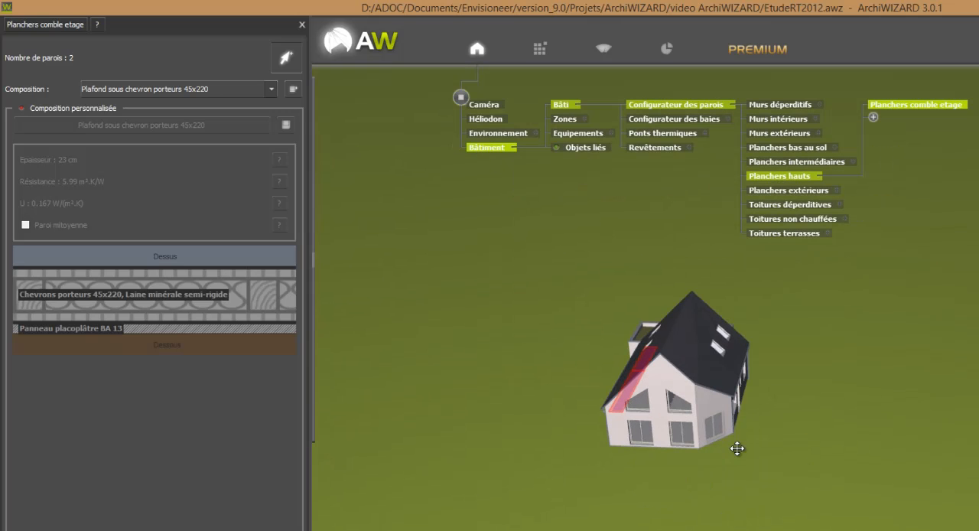
{"action": "left_click", "coordinate": [731, 392]}
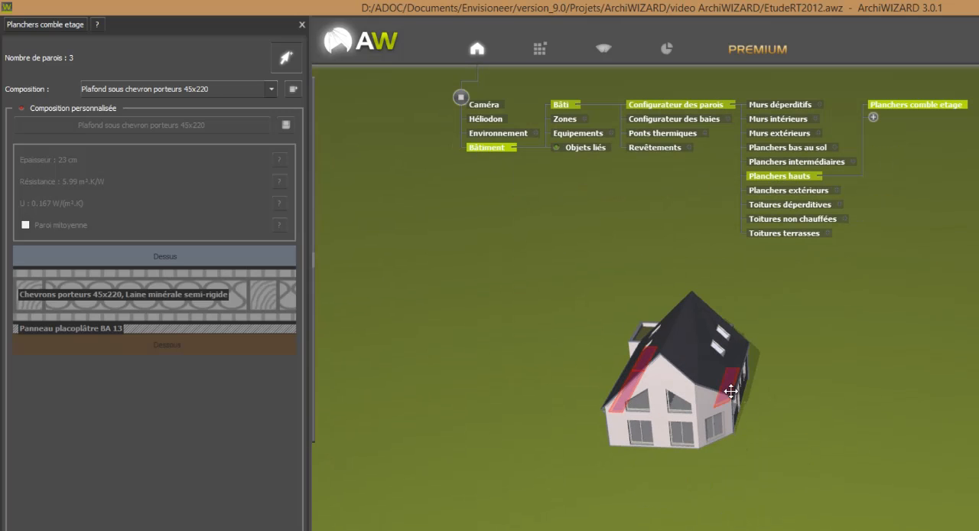
{"action": "left_click", "coordinate": [741, 357]}
{"action": "left_click_drag", "start_coordinate": [816, 474], "coordinate": [758, 463]}
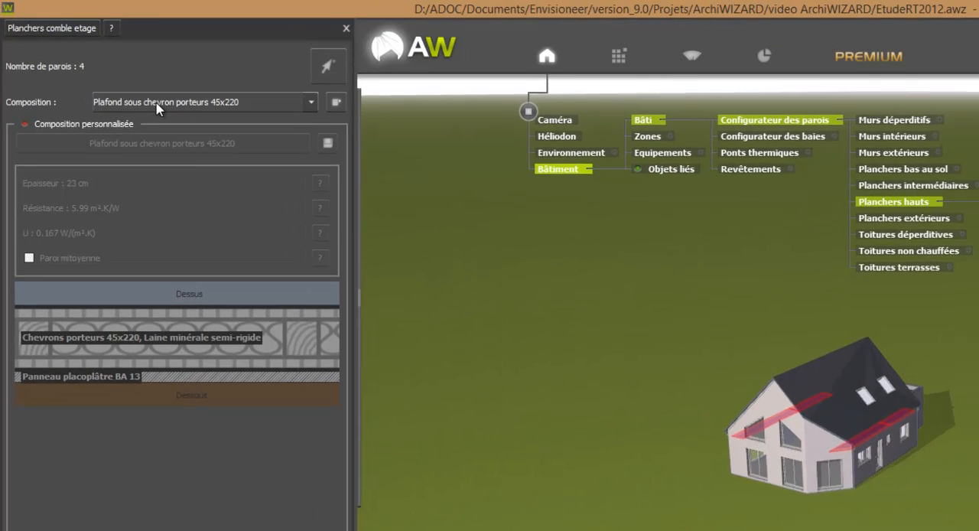
Set the group's composition to Plancher béton intermédiaire and enable a custom composition for it.
{"action": "left_click", "coordinate": [135, 88]}
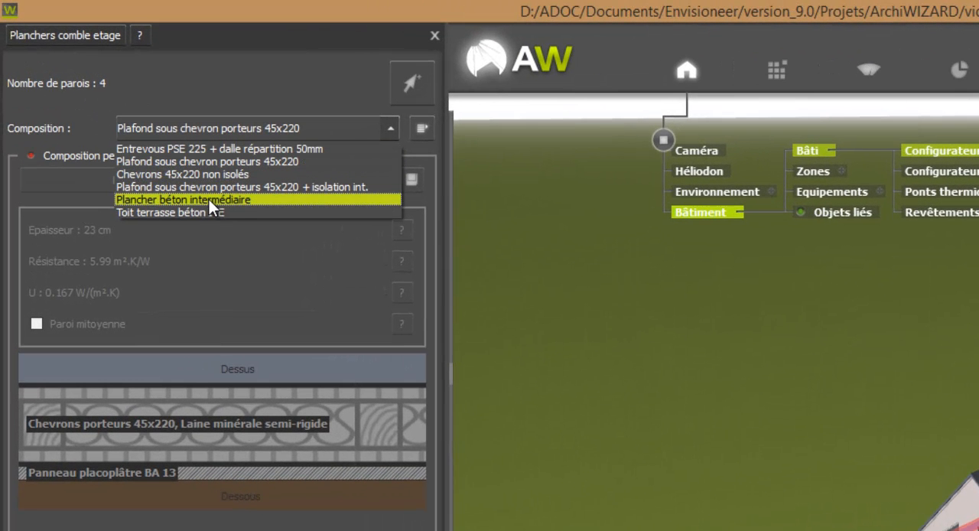
{"action": "left_click", "coordinate": [208, 199]}
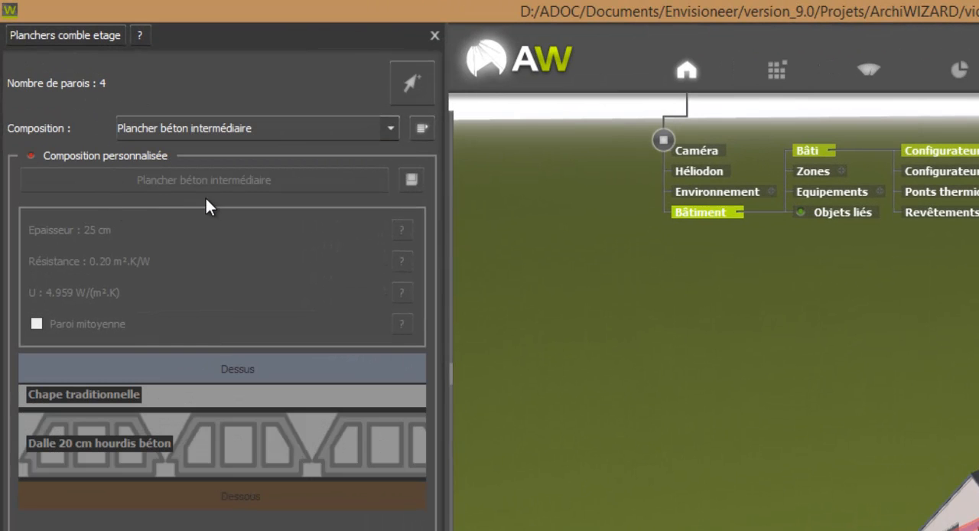
{"action": "left_click", "coordinate": [111, 156]}
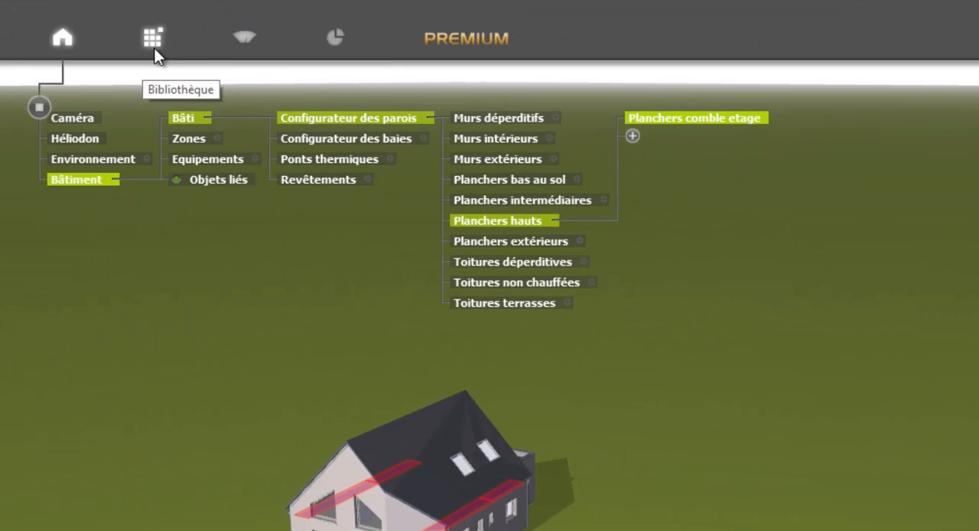
Add SAINT GOBAIN ISOVER's GR 32 NU insulation from the Envisioneer library's Isolants ACERMI as the layer above the Chape traditionnelle.
{"action": "left_click", "coordinate": [154, 48]}
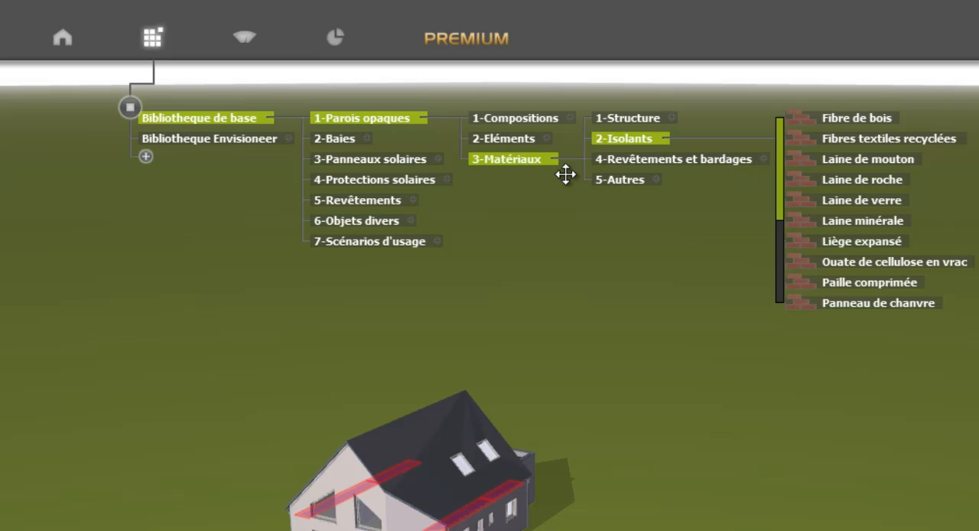
{"action": "left_click", "coordinate": [289, 138]}
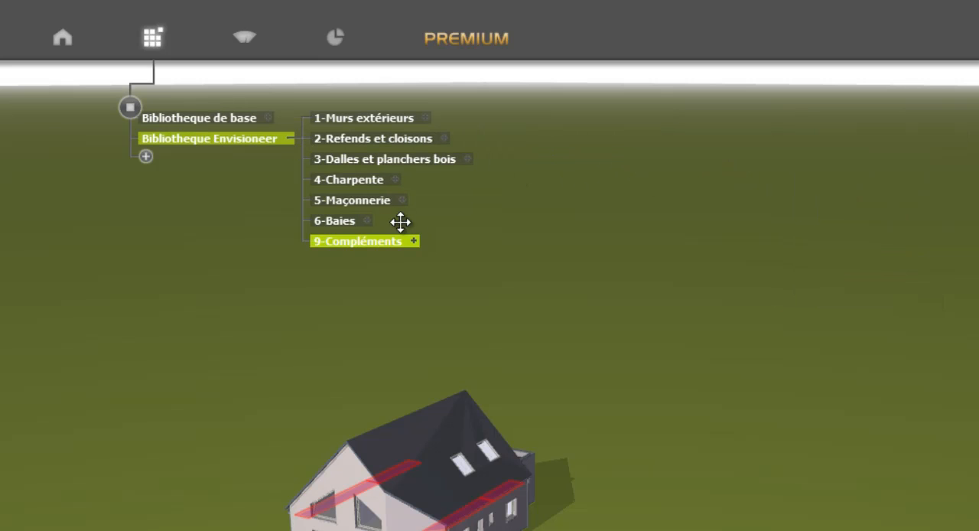
{"action": "left_click", "coordinate": [415, 241]}
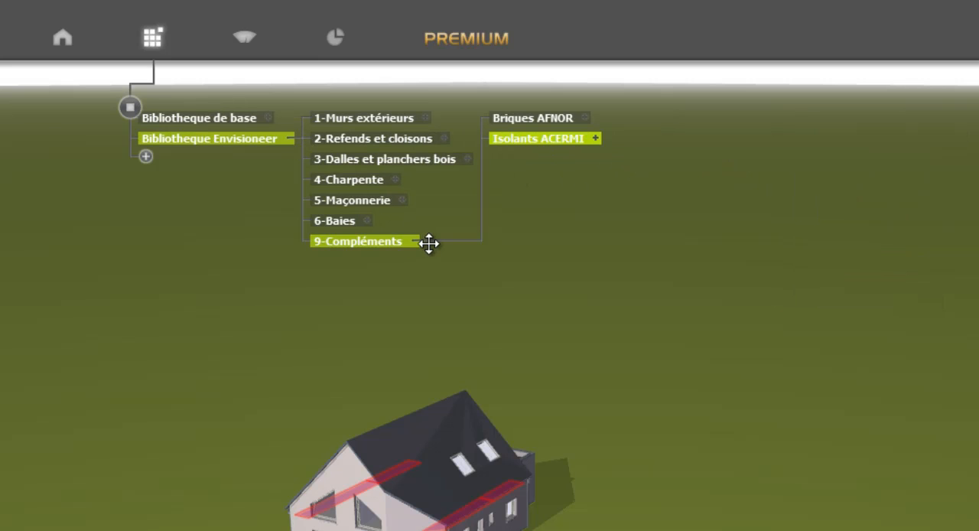
{"action": "left_click", "coordinate": [597, 138]}
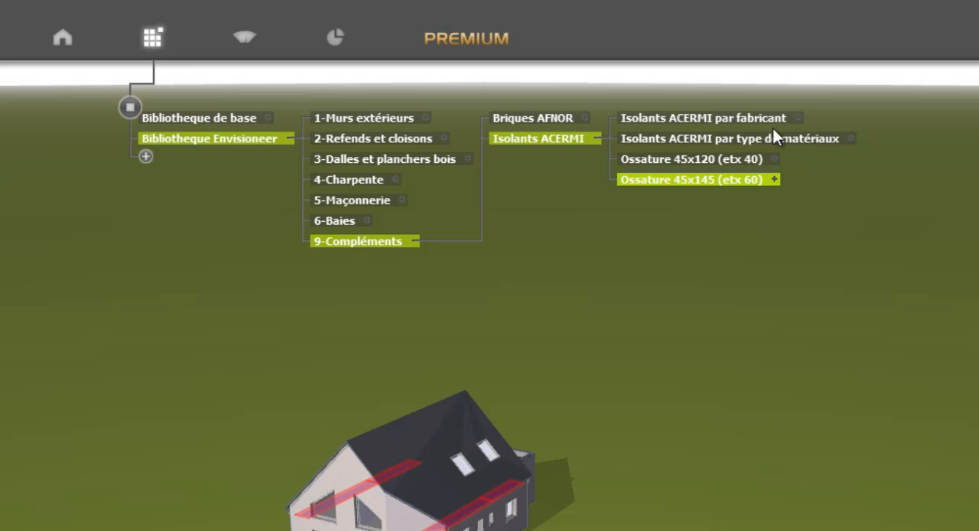
{"action": "left_click", "coordinate": [664, 98]}
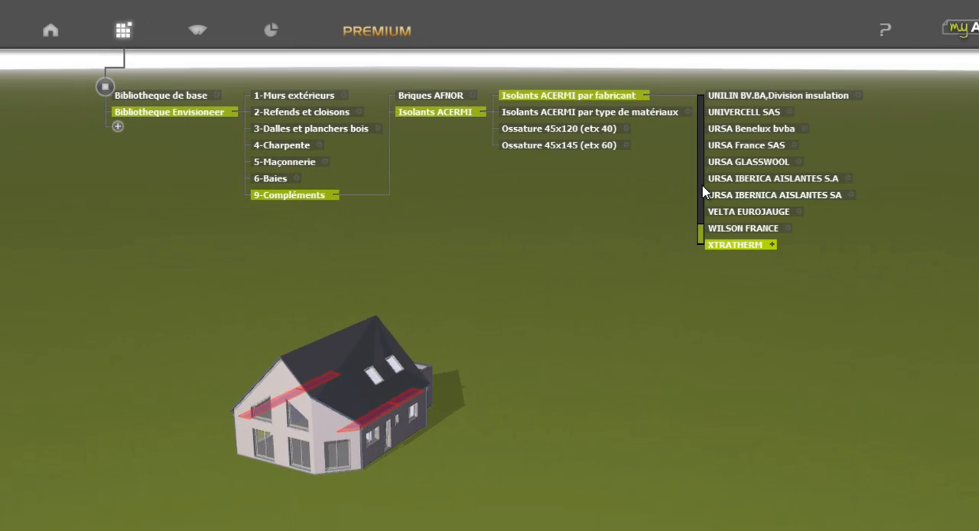
{"action": "left_click_drag", "start_coordinate": [702, 233], "coordinate": [704, 195]}
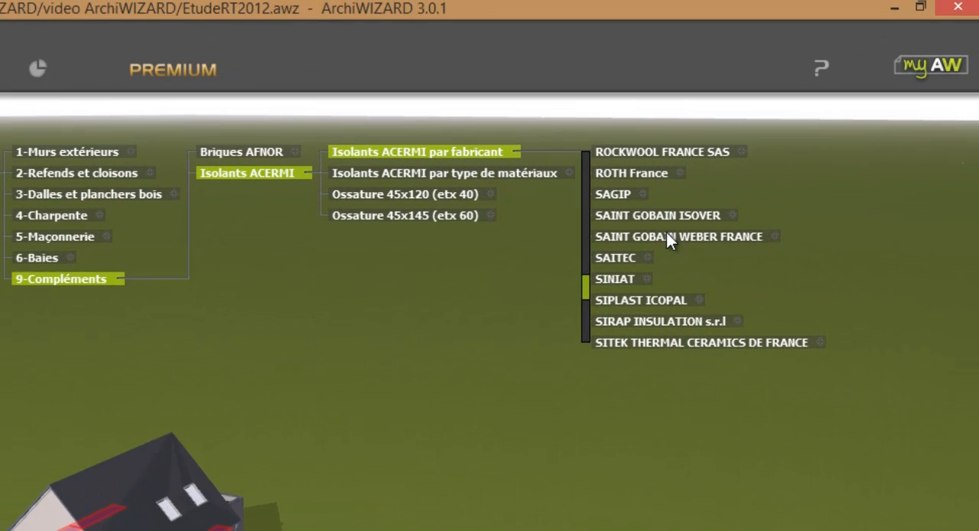
{"action": "left_click", "coordinate": [720, 226]}
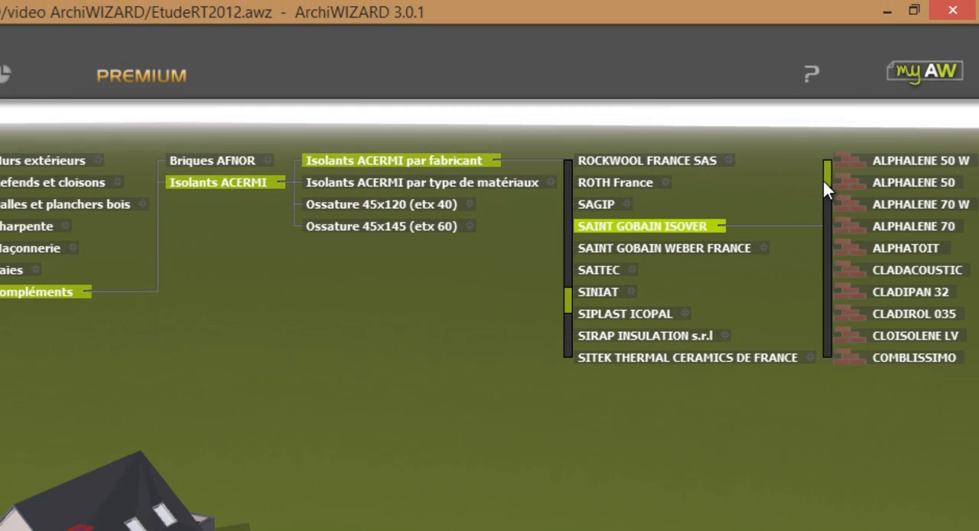
{"action": "scroll", "coordinate": [827, 180], "scroll_direction": "down", "scroll_amount": 5}
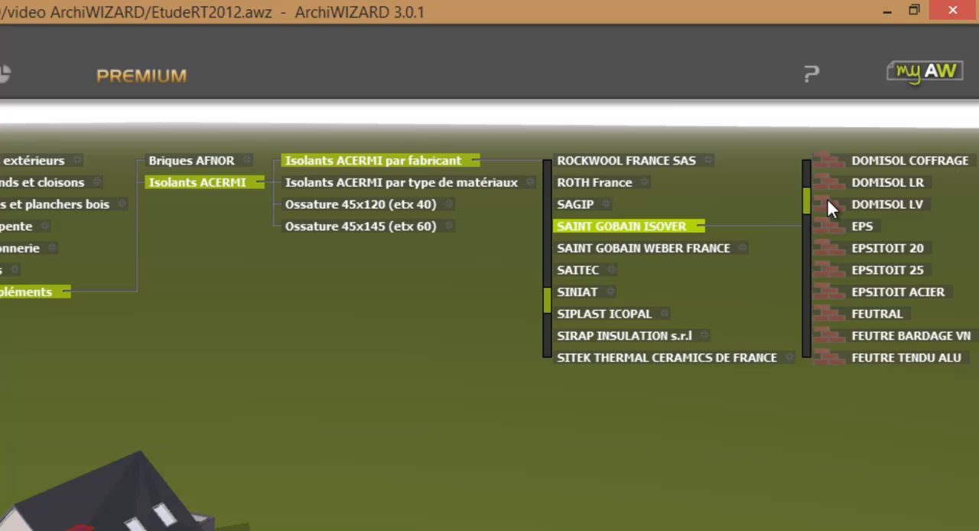
{"action": "scroll", "coordinate": [827, 200], "scroll_direction": "down", "scroll_amount": 5}
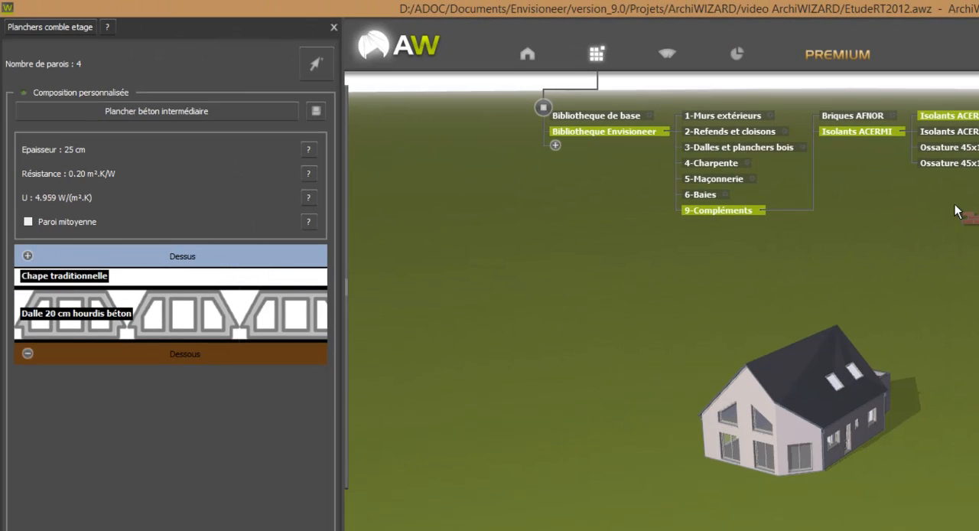
{"action": "left_click_drag", "start_coordinate": [956, 211], "coordinate": [205, 290]}
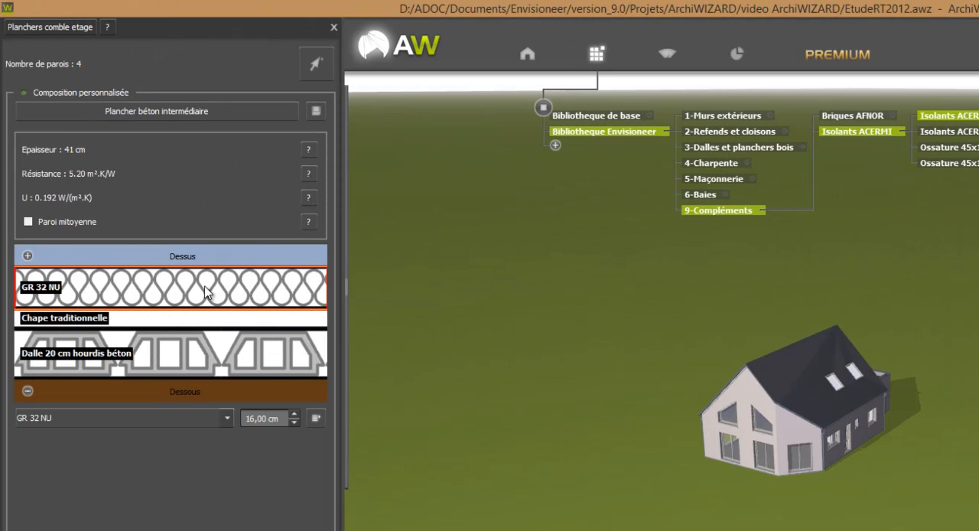
Increase the GR 32 NU layer's thickness to 30 cm.
{"action": "left_click", "coordinate": [294, 415]}
{"action": "left_click", "coordinate": [294, 416]}
{"action": "left_click", "coordinate": [295, 415]}
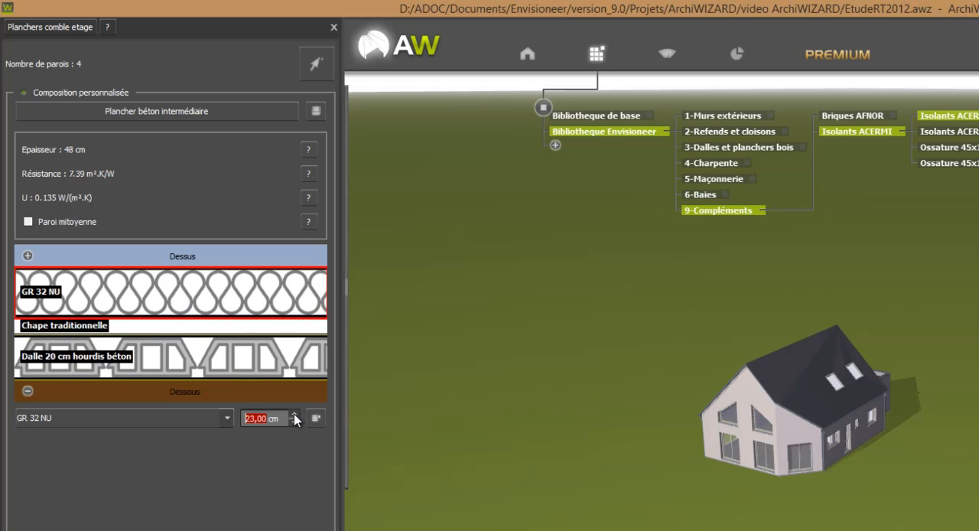
{"action": "left_click", "coordinate": [295, 415]}
{"action": "left_click", "coordinate": [294, 415]}
{"action": "left_click", "coordinate": [294, 416]}
{"action": "left_click", "coordinate": [295, 415]}
{"action": "left_click", "coordinate": [294, 415]}
{"action": "left_click", "coordinate": [294, 415]}
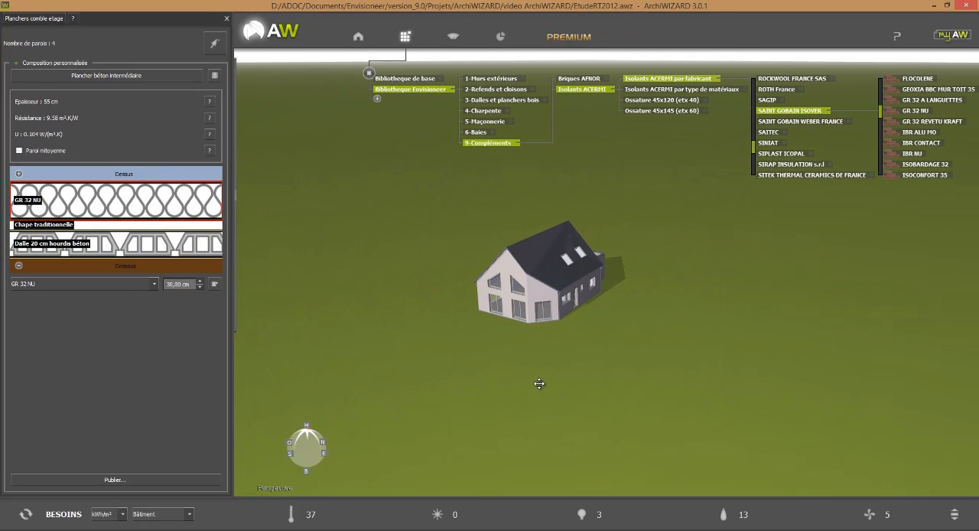
Review the elements and compositions of Planchers hauts, Planchers extérieurs, Toitures déperditives, Toitures non chauffées and Toitures terrasses in the wall configurator.
{"action": "middle_click_drag", "start_coordinate": [523, 386], "coordinate": [509, 368]}
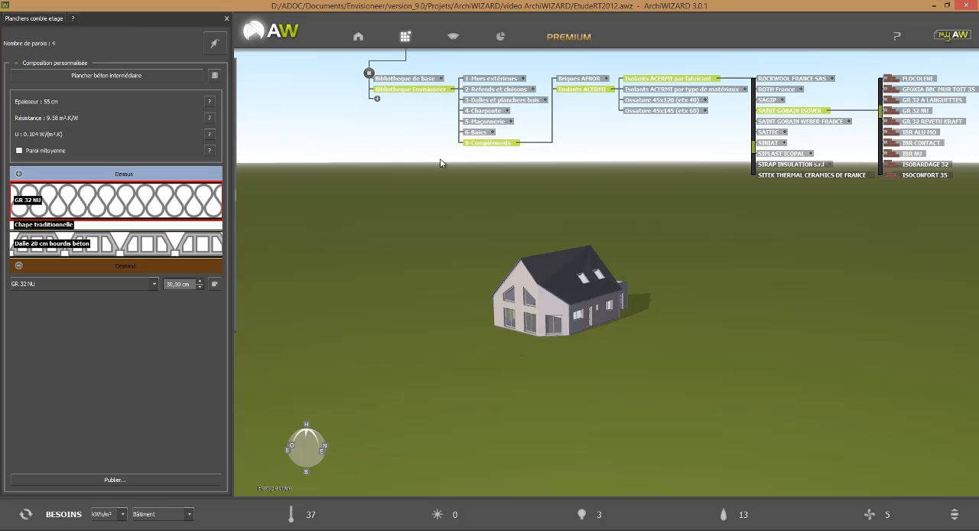
{"action": "left_click", "coordinate": [359, 43]}
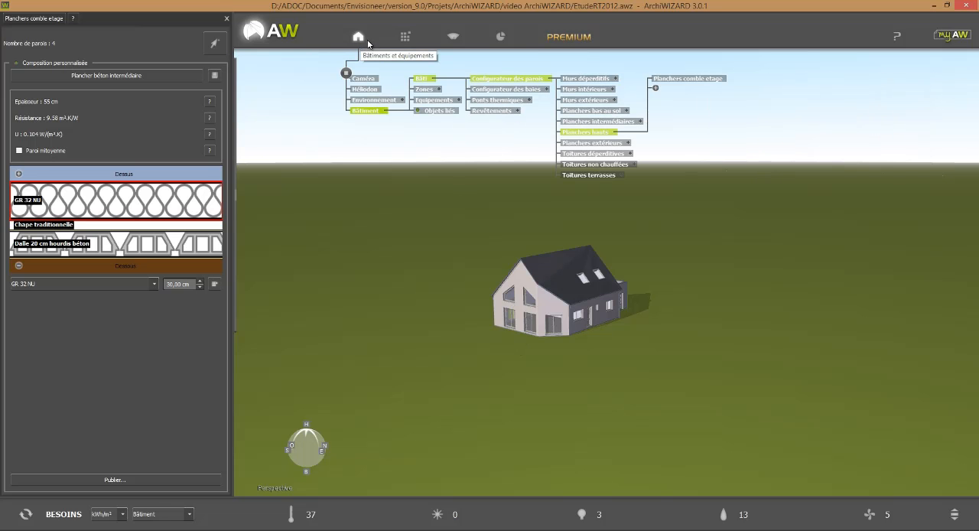
{"action": "left_click", "coordinate": [604, 134]}
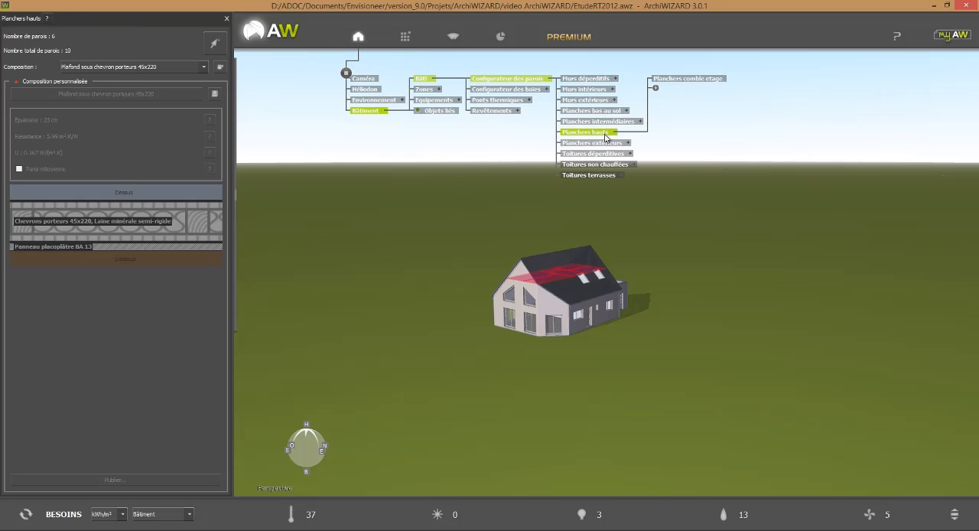
{"action": "left_click", "coordinate": [618, 144]}
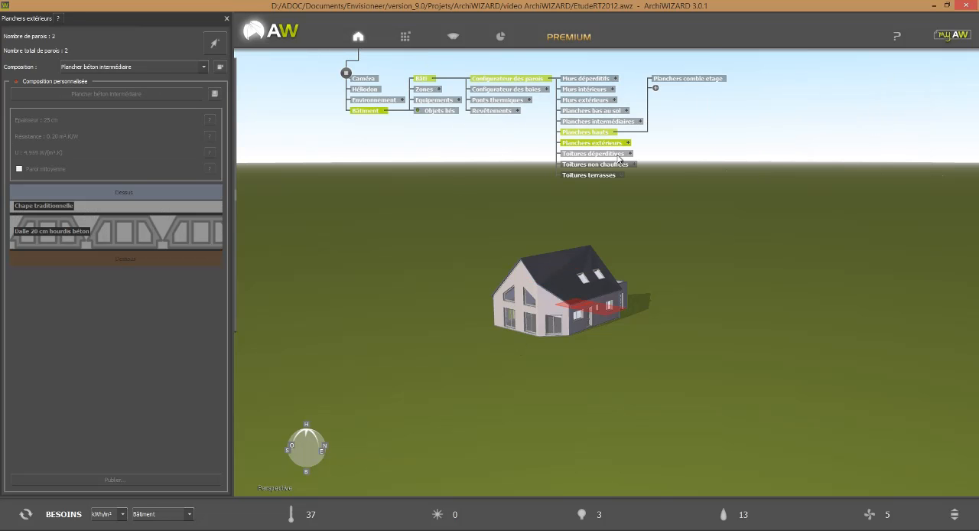
{"action": "left_click", "coordinate": [618, 156]}
{"action": "left_click", "coordinate": [613, 165]}
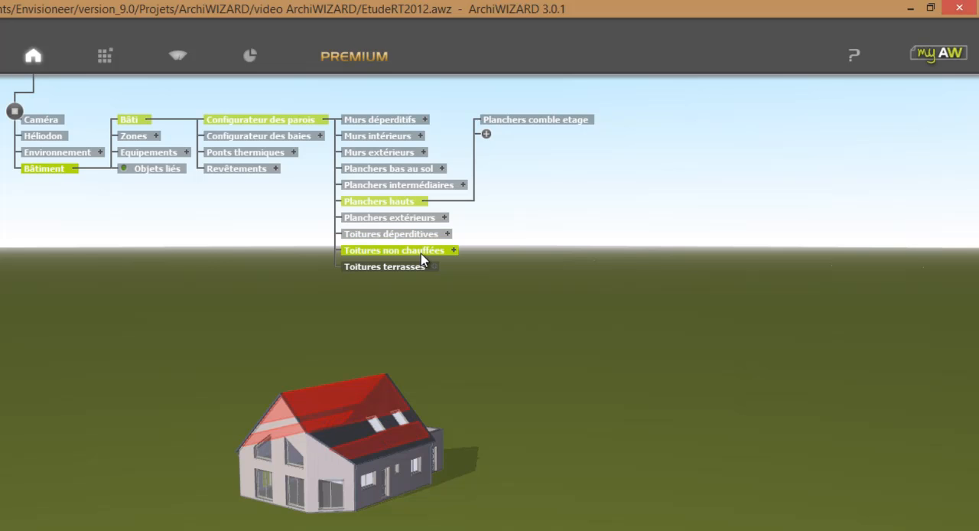
{"action": "left_click", "coordinate": [415, 267]}
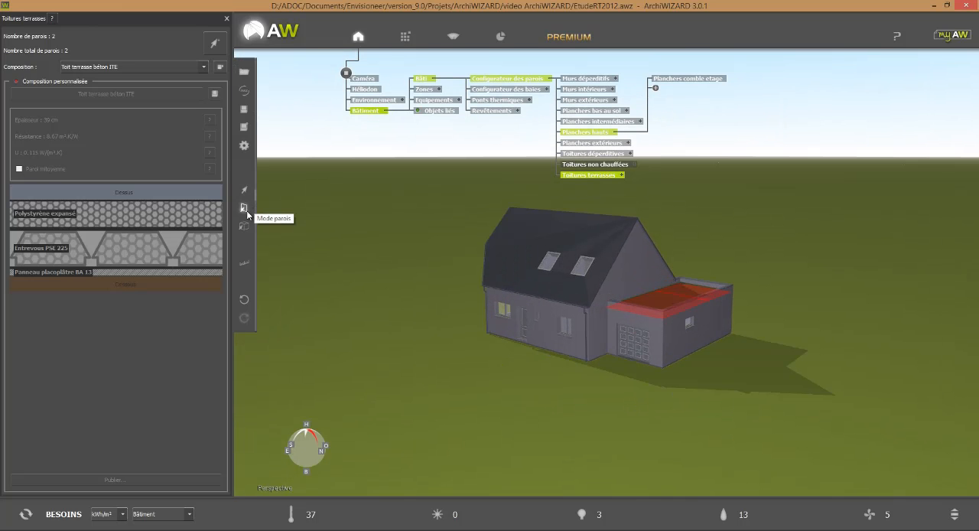
Activate object selection and open the bay configuration of the facade window nearest the garage.
{"action": "left_click", "coordinate": [245, 190]}
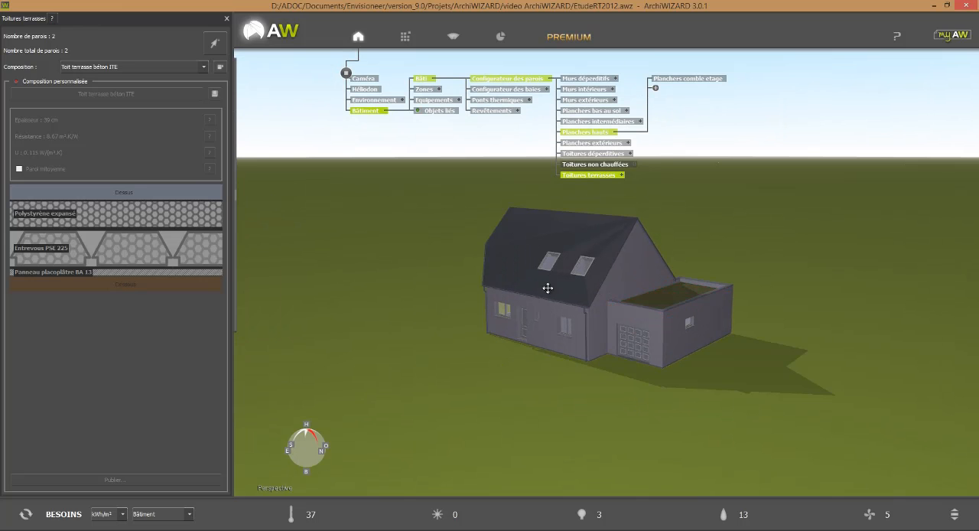
{"action": "double_click", "coordinate": [565, 334]}
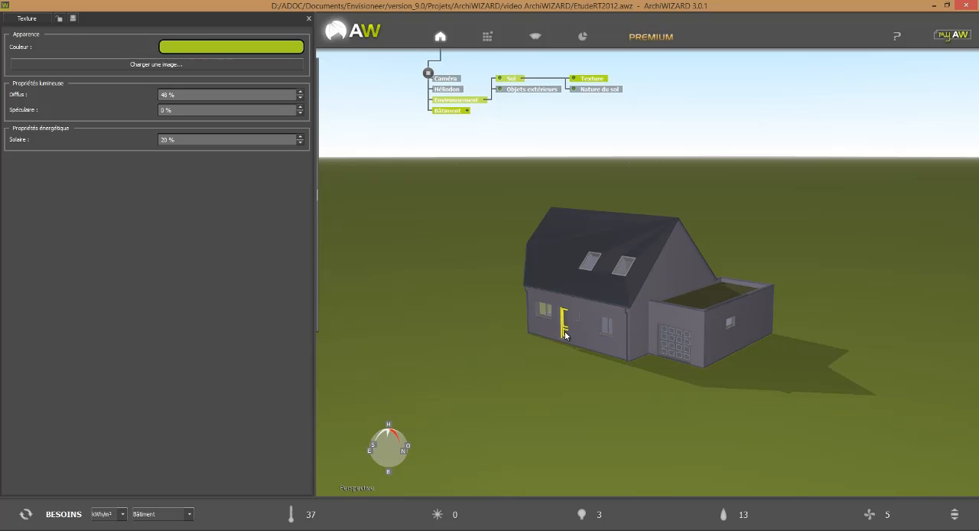
{"action": "left_click", "coordinate": [608, 329]}
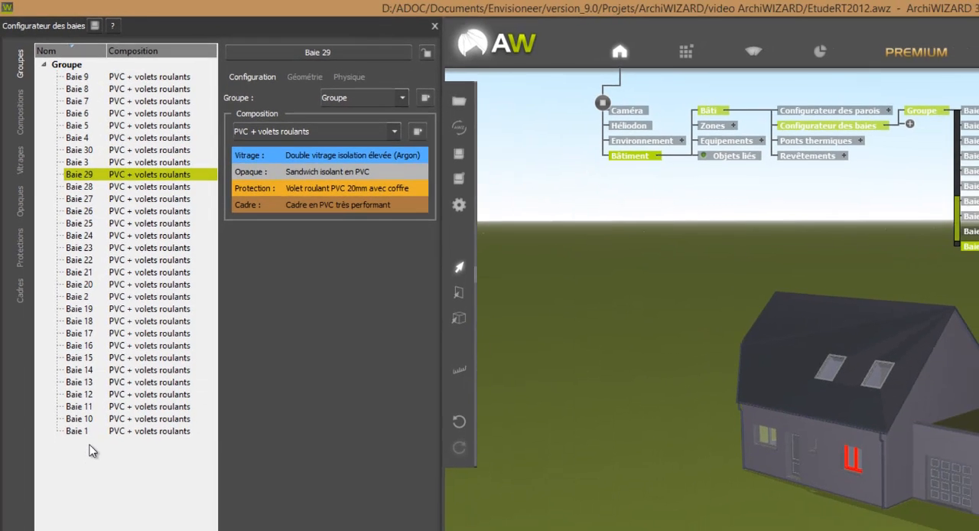
Create a new bay group named "Portes isolés" in the bay configurator.
{"action": "right_click", "coordinate": [90, 446]}
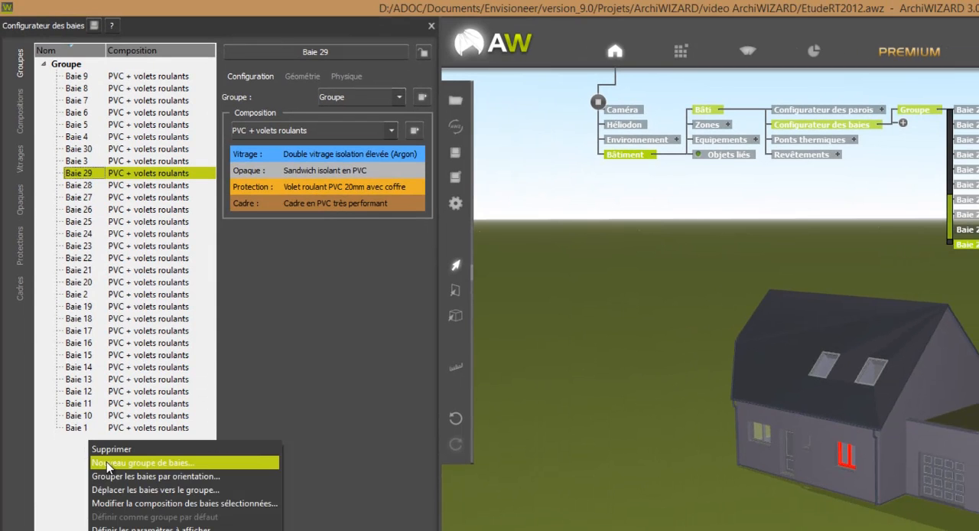
{"action": "left_click", "coordinate": [106, 461]}
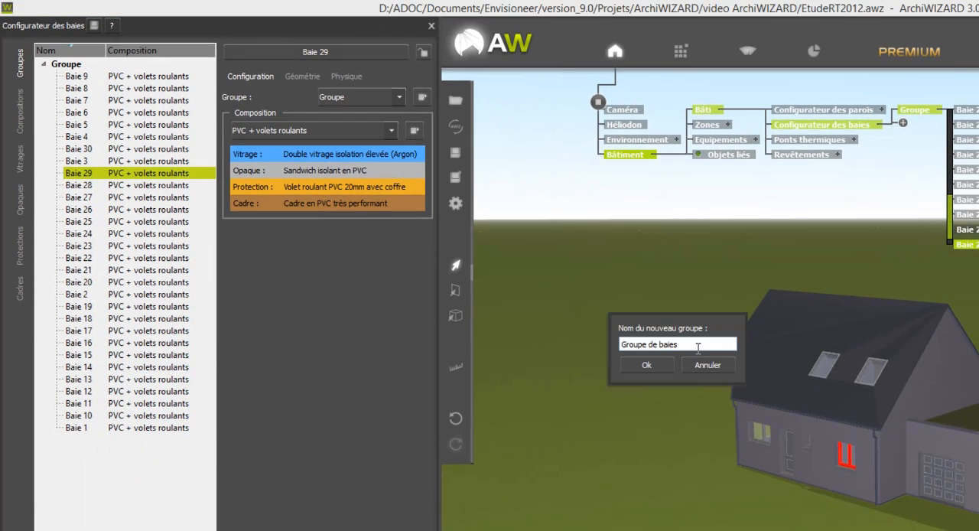
{"action": "left_click_drag", "start_coordinate": [719, 344], "coordinate": [508, 332]}
{"action": "type", "text": "P"}
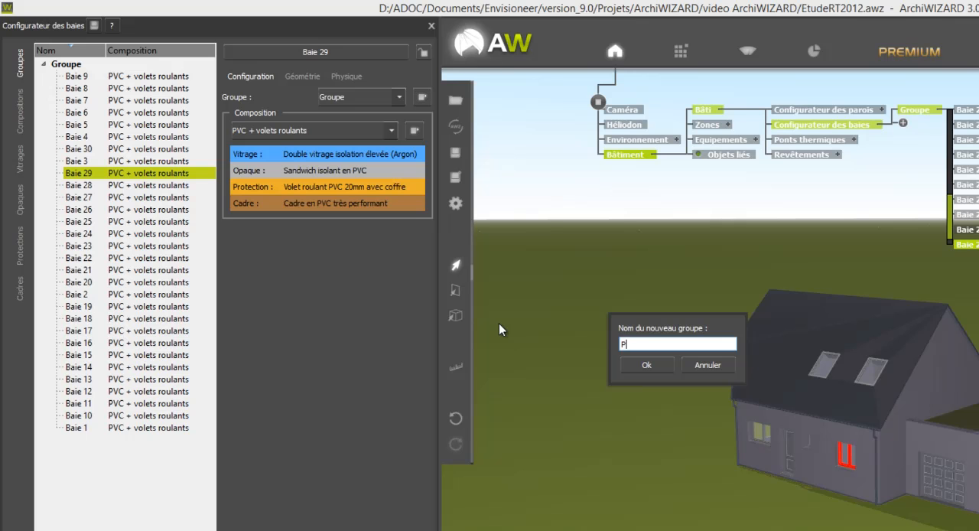
{"action": "type", "text": "ortes isolés"}
{"action": "left_click", "coordinate": [646, 365]}
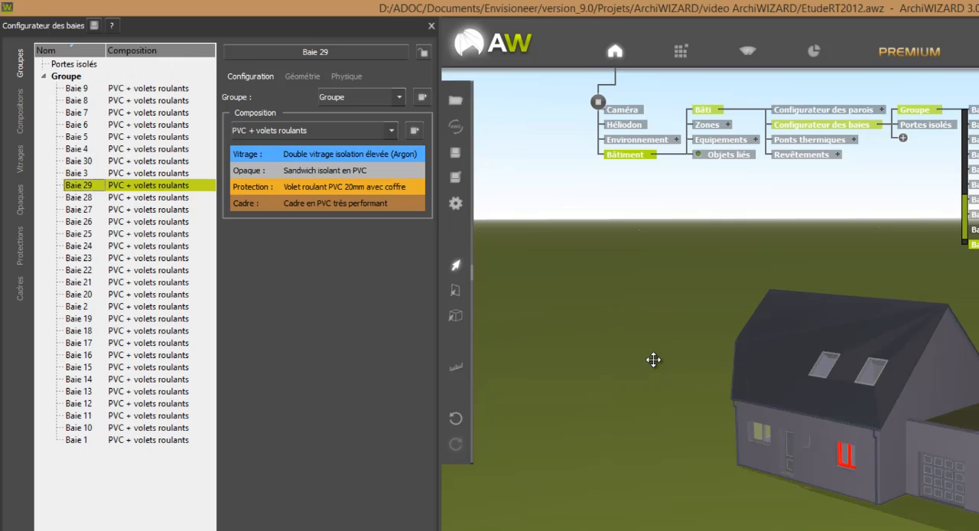
Add two more bay groups named "Portes intérieures" and "Velux", and select the Velux group.
{"action": "right_click", "coordinate": [162, 487]}
{"action": "left_click", "coordinate": [194, 507]}
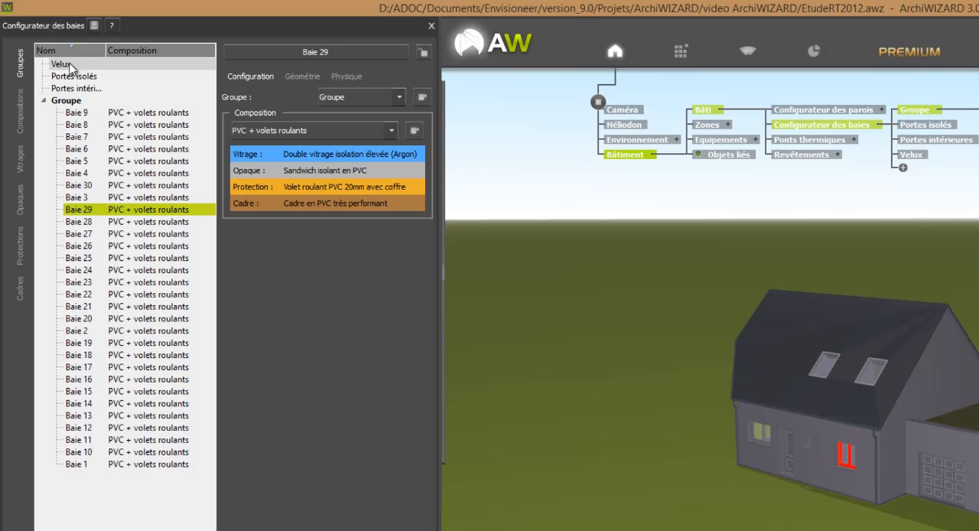
{"action": "left_click", "coordinate": [69, 65]}
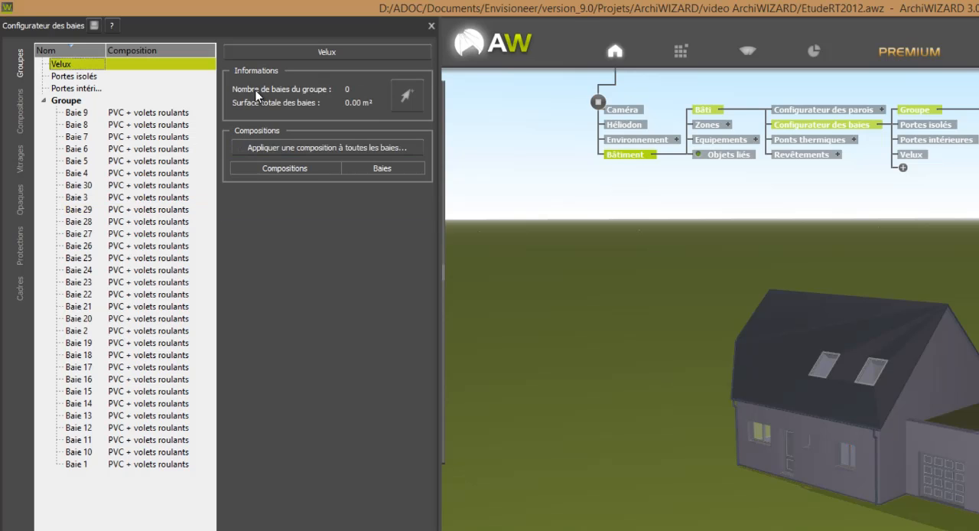
Assign the four roof windows on both slopes of the roof to the Velux group by picking them in the model.
{"action": "left_click", "coordinate": [403, 100]}
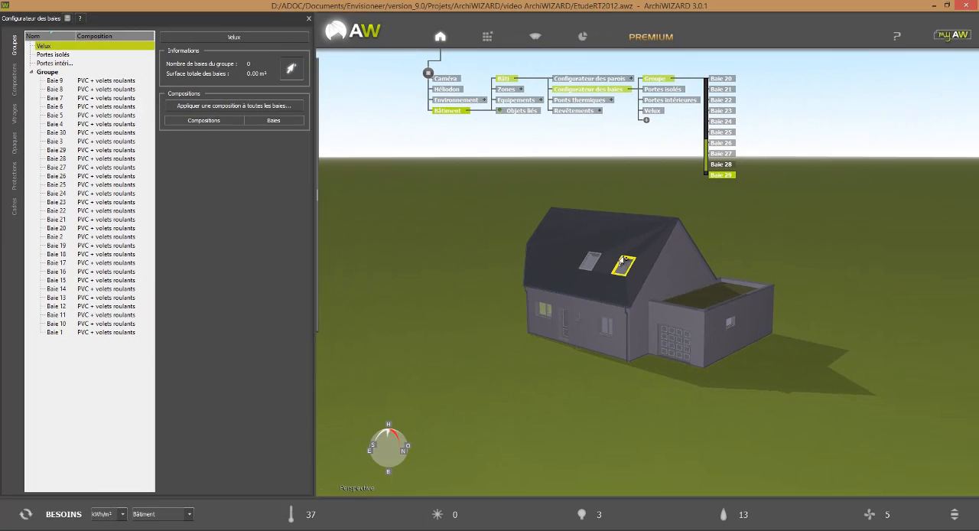
{"action": "left_click", "coordinate": [622, 263]}
{"action": "left_click", "coordinate": [590, 260]}
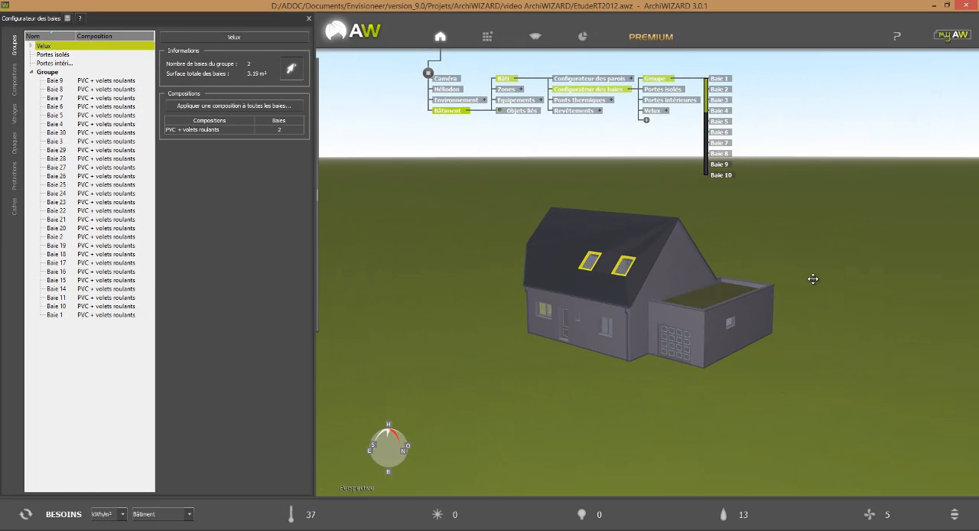
{"action": "left_click_drag", "start_coordinate": [813, 278], "coordinate": [677, 324]}
{"action": "left_click", "coordinate": [466, 312]}
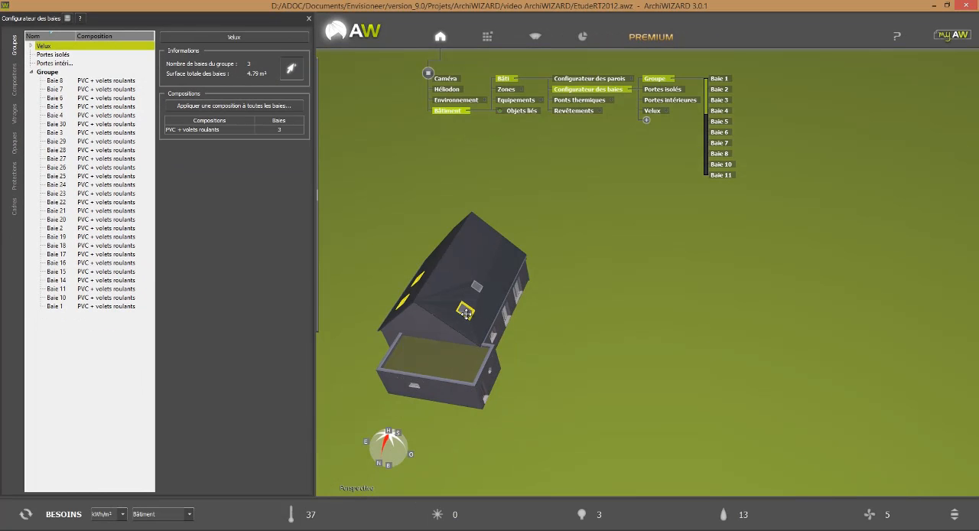
{"action": "left_click", "coordinate": [475, 286]}
{"action": "left_click_drag", "start_coordinate": [564, 278], "coordinate": [677, 405]}
{"action": "left_click", "coordinate": [290, 69]}
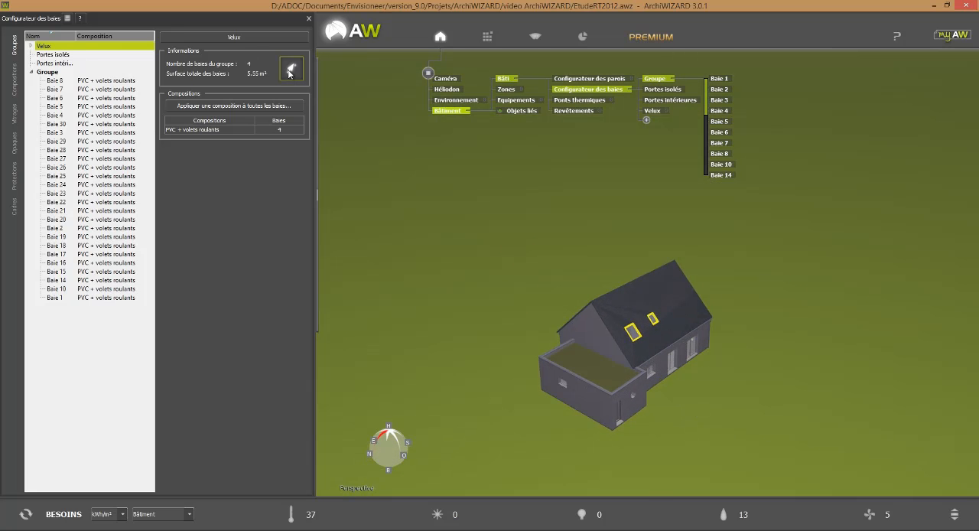
Assign the garage's rear door, the front entrance door and the large garage door to the Portes isolés group.
{"action": "left_click", "coordinate": [50, 55]}
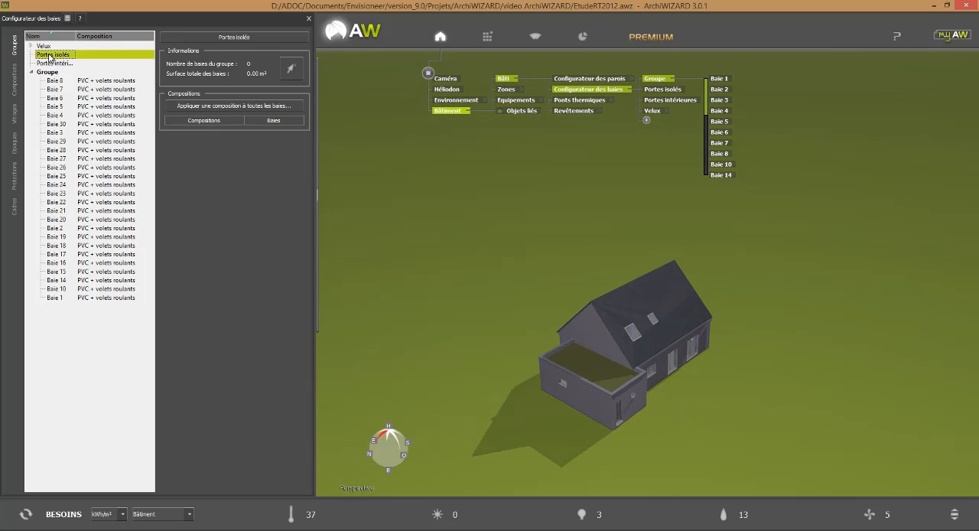
{"action": "left_click", "coordinate": [297, 73]}
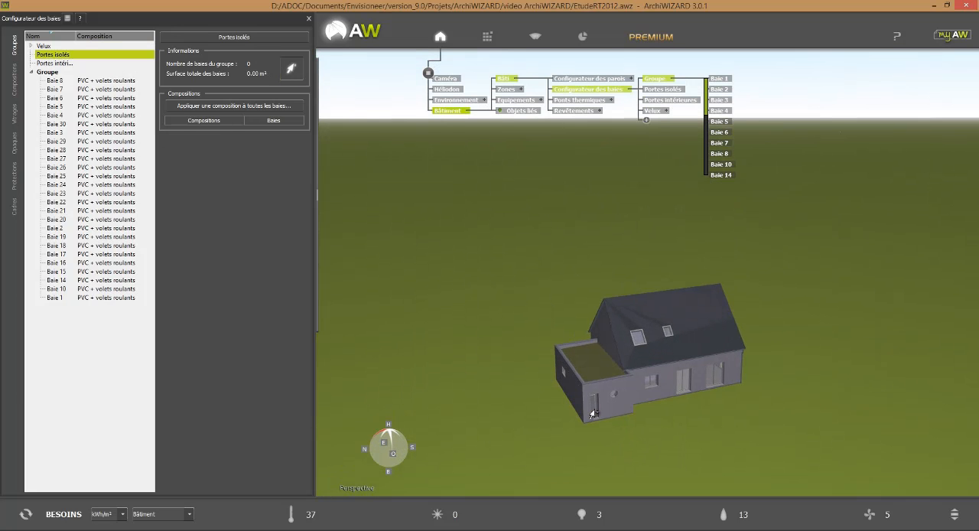
{"action": "left_click", "coordinate": [592, 411]}
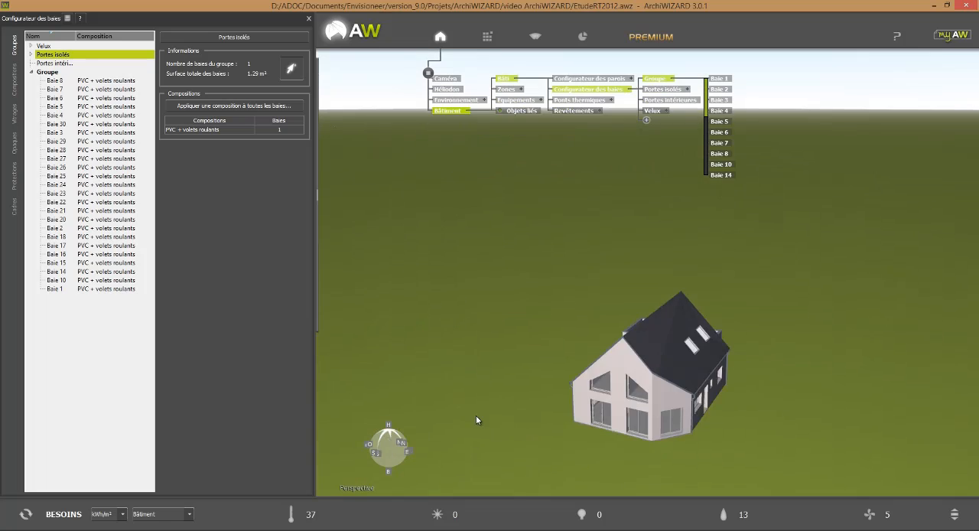
{"action": "middle_click_drag", "start_coordinate": [475, 416], "coordinate": [464, 404]}
{"action": "left_click", "coordinate": [635, 410]}
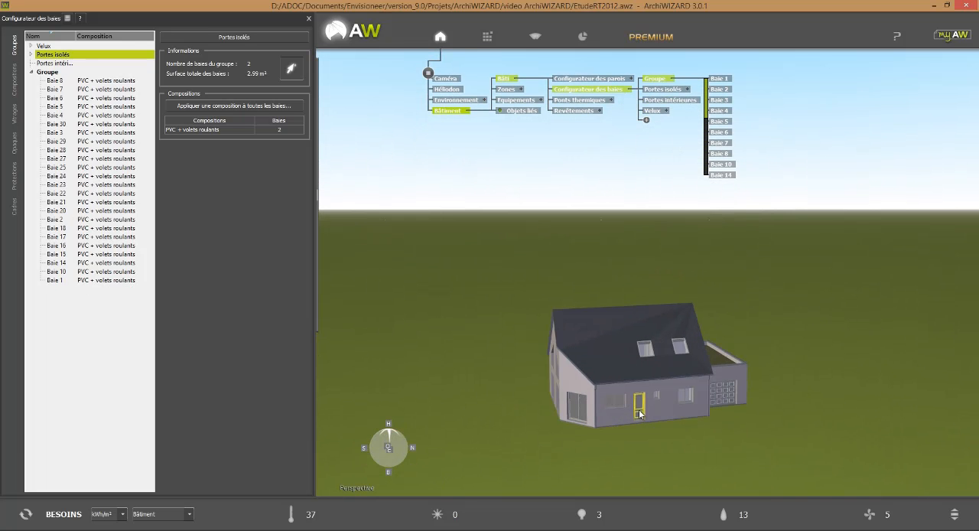
{"action": "left_click", "coordinate": [723, 394]}
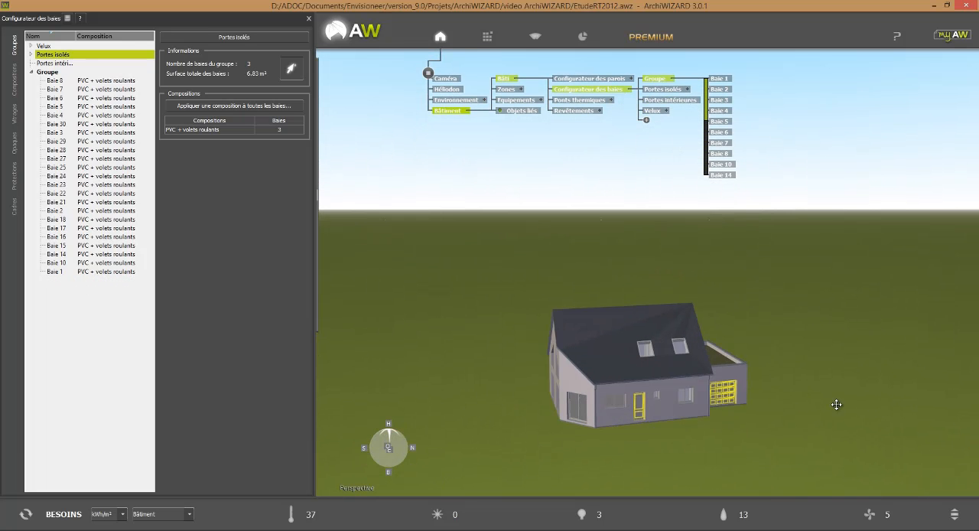
{"action": "left_click", "coordinate": [291, 70]}
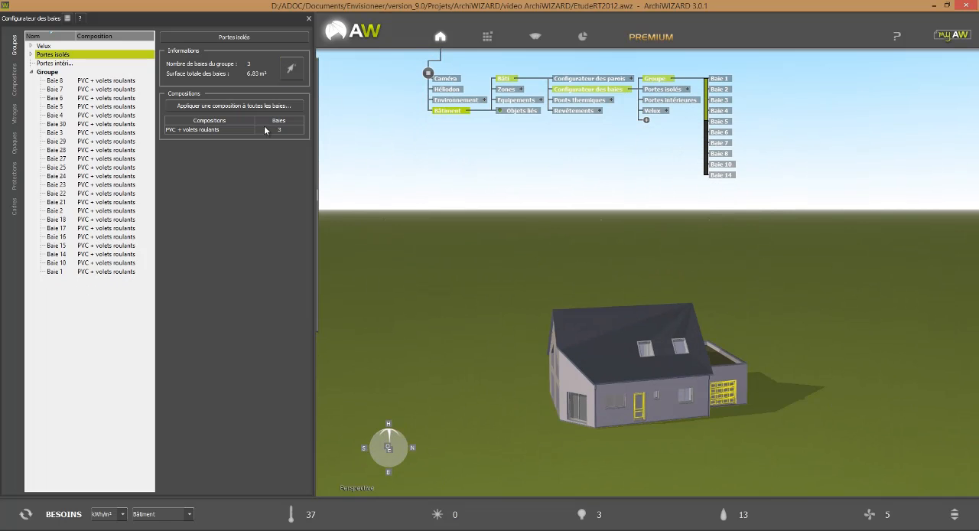
Cut the model open at the upper floor and assign its five interior doors to the Portes intérieures group.
{"action": "left_click", "coordinate": [62, 63]}
{"action": "left_click", "coordinate": [291, 70]}
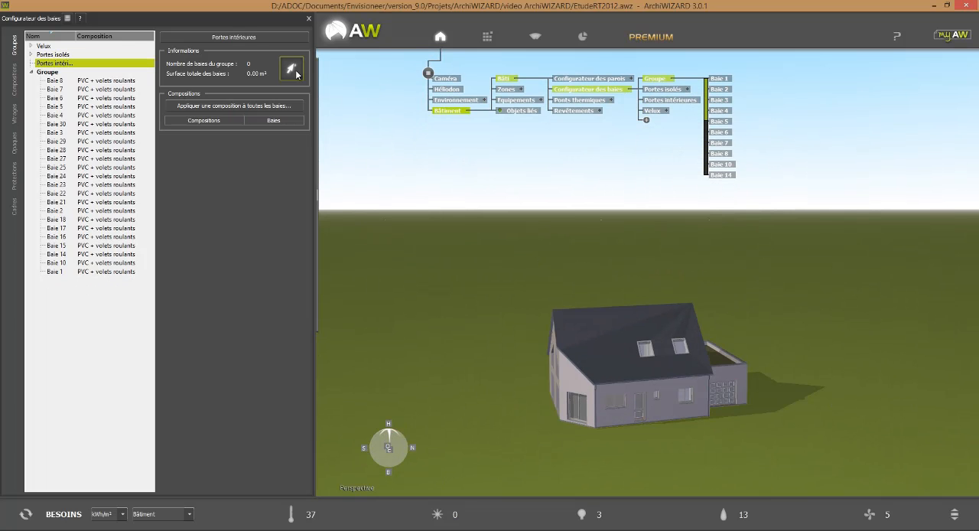
{"action": "left_click_drag", "start_coordinate": [483, 408], "coordinate": [623, 472]}
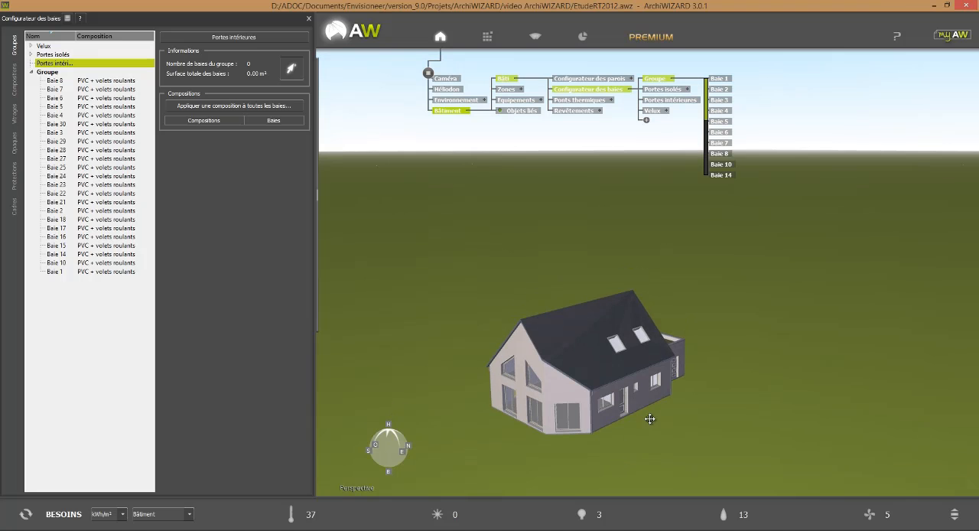
{"action": "scroll", "coordinate": [664, 282], "scroll_direction": "down", "scroll_amount": 4, "text": "ctrl"}
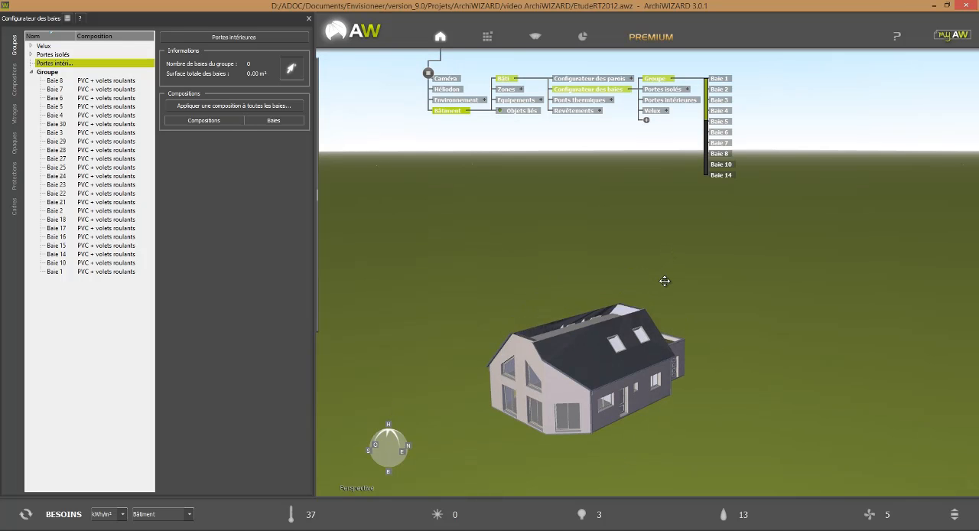
{"action": "left_click_drag", "start_coordinate": [768, 341], "coordinate": [705, 358]}
{"action": "scroll", "coordinate": [704, 358], "scroll_direction": "up", "scroll_amount": 4}
{"action": "left_click_drag", "start_coordinate": [867, 455], "coordinate": [925, 453]}
{"action": "left_click", "coordinate": [673, 356]}
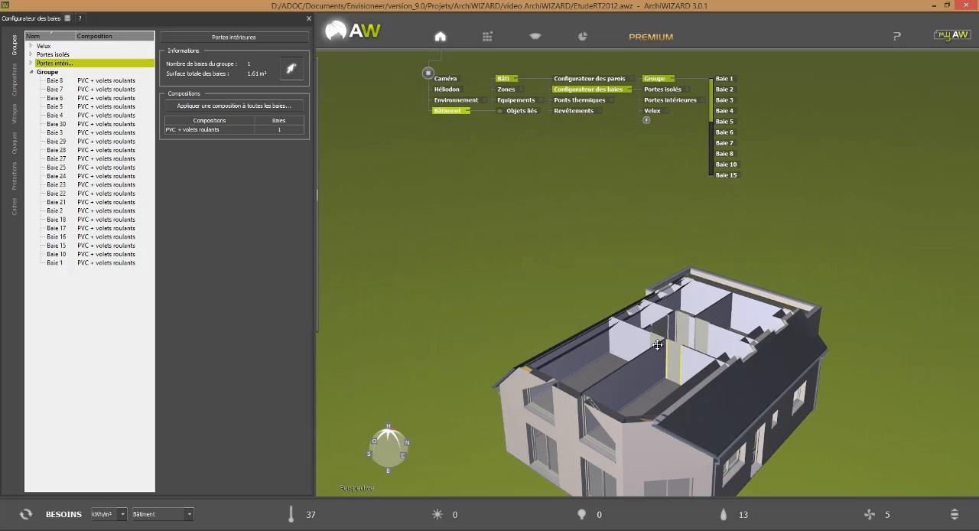
{"action": "left_click", "coordinate": [655, 331]}
{"action": "left_click", "coordinate": [679, 329]}
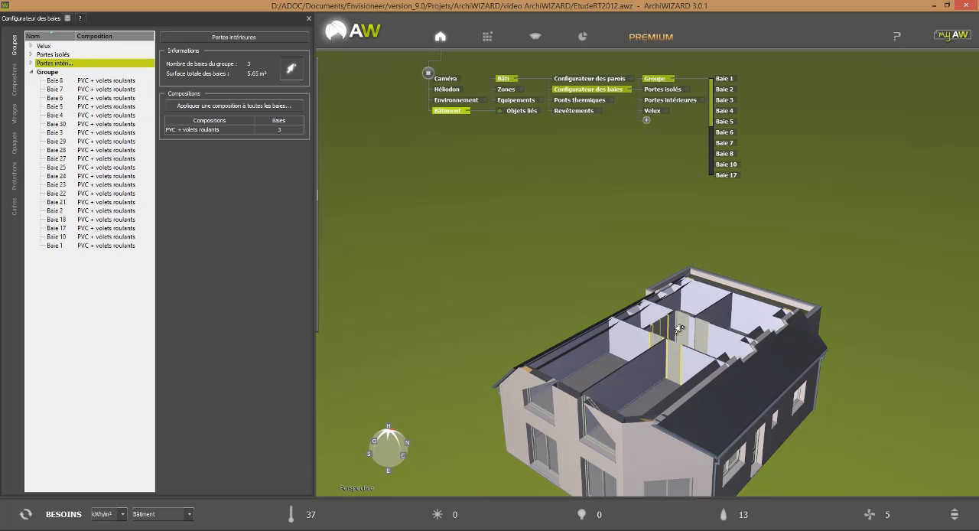
{"action": "left_click", "coordinate": [680, 329]}
{"action": "left_click", "coordinate": [702, 332]}
Add the ground-floor interior doors, including the one between the garage and the room behind it, to the Portes intérieures group.
{"action": "scroll", "coordinate": [765, 301], "scroll_direction": "down", "scroll_amount": 5}
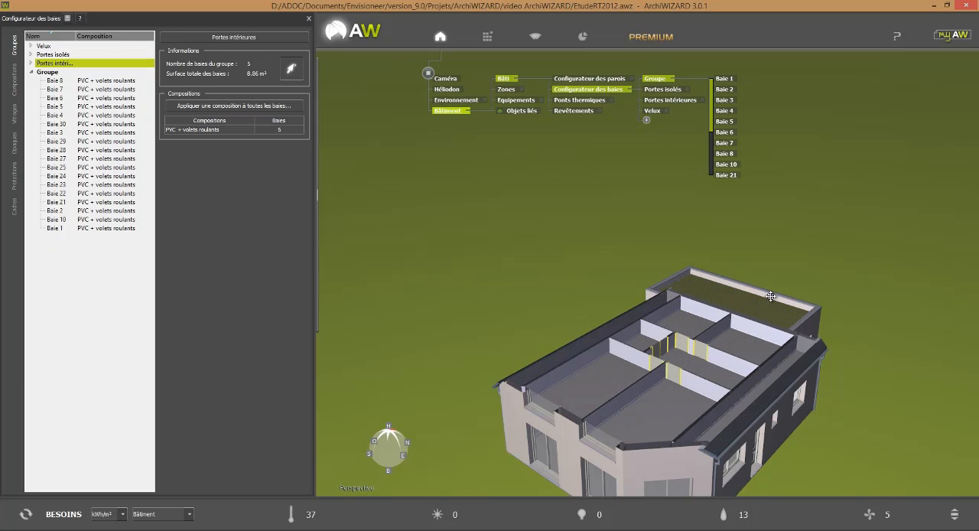
{"action": "scroll", "coordinate": [770, 296], "scroll_direction": "down", "scroll_amount": 4}
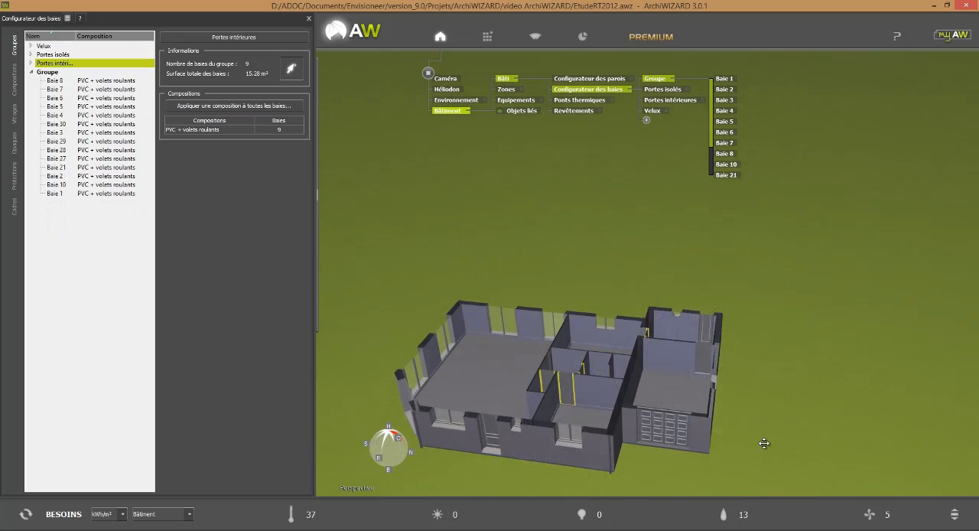
{"action": "left_click_drag", "start_coordinate": [763, 443], "coordinate": [555, 309]}
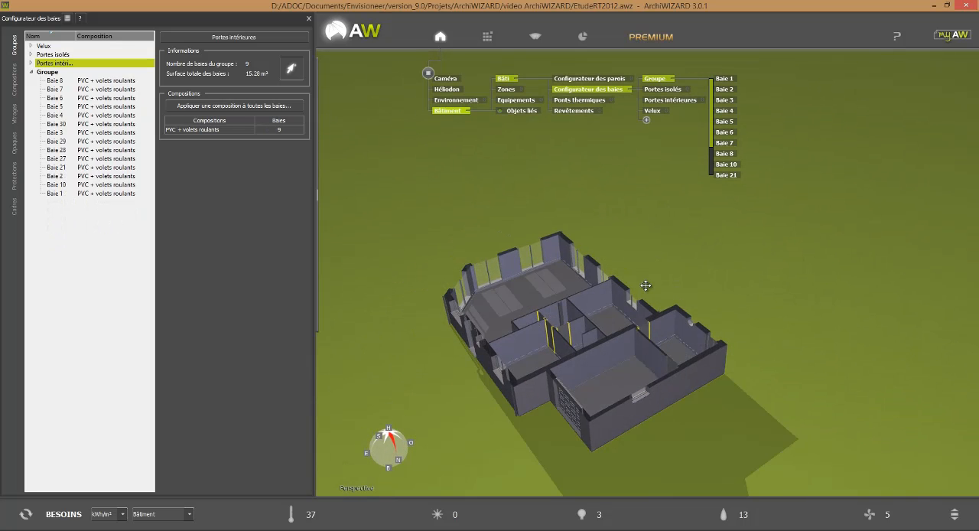
{"action": "left_click", "coordinate": [666, 368]}
{"action": "scroll", "coordinate": [736, 387], "scroll_direction": "up", "scroll_amount": 5, "text": "ctrl"}
{"action": "middle_click_drag", "start_coordinate": [746, 425], "coordinate": [777, 381]}
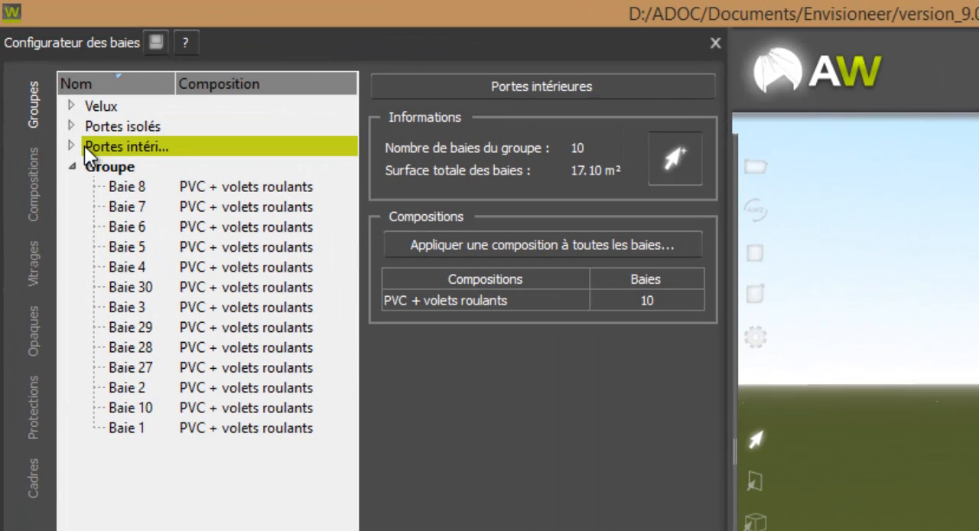
Apply the "Porte en bois" composition to all bays of the Portes intérieures group.
{"action": "left_click", "coordinate": [126, 149]}
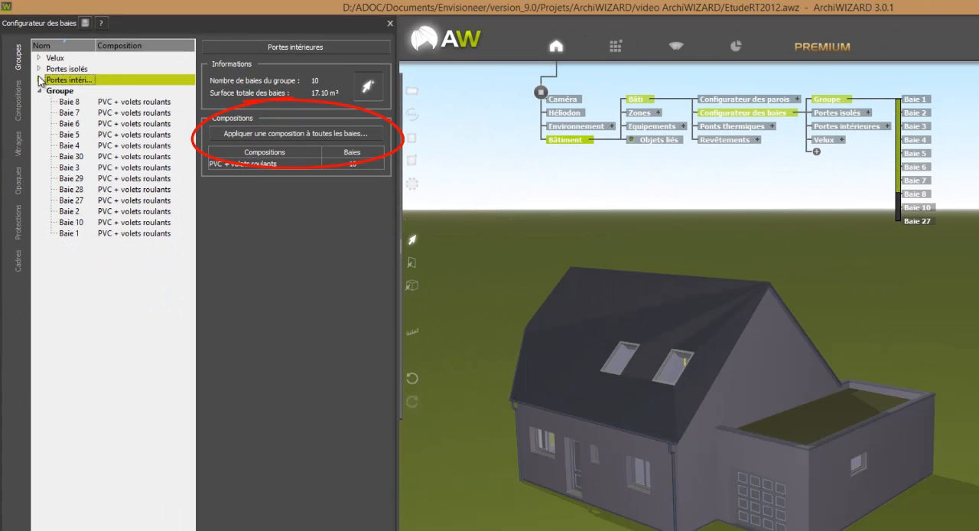
{"action": "left_click", "coordinate": [39, 79]}
{"action": "left_click", "coordinate": [280, 133]}
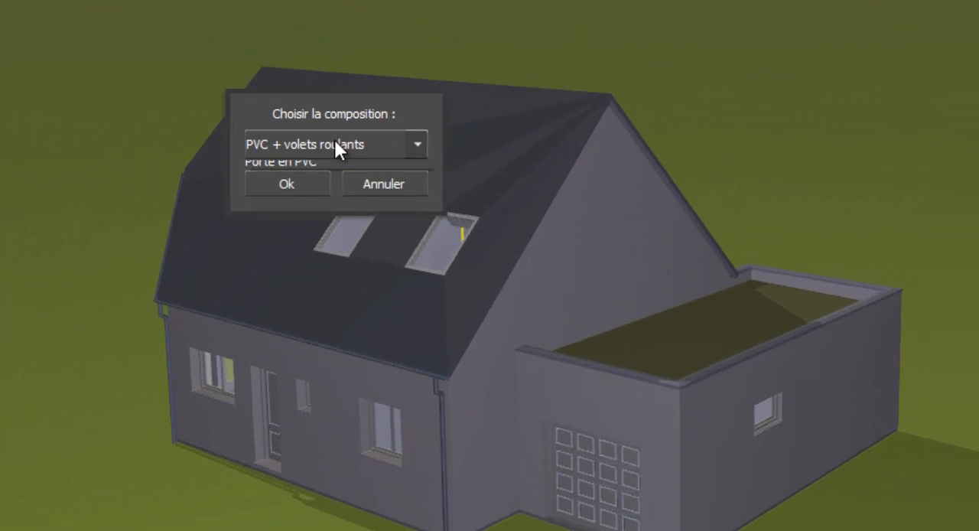
{"action": "left_click", "coordinate": [612, 311]}
{"action": "left_click", "coordinate": [318, 181]}
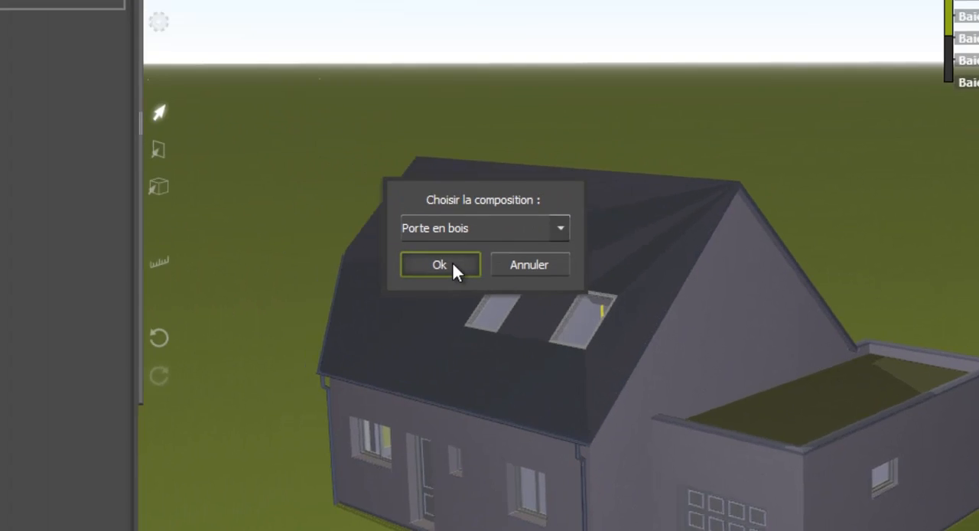
{"action": "left_click", "coordinate": [289, 180]}
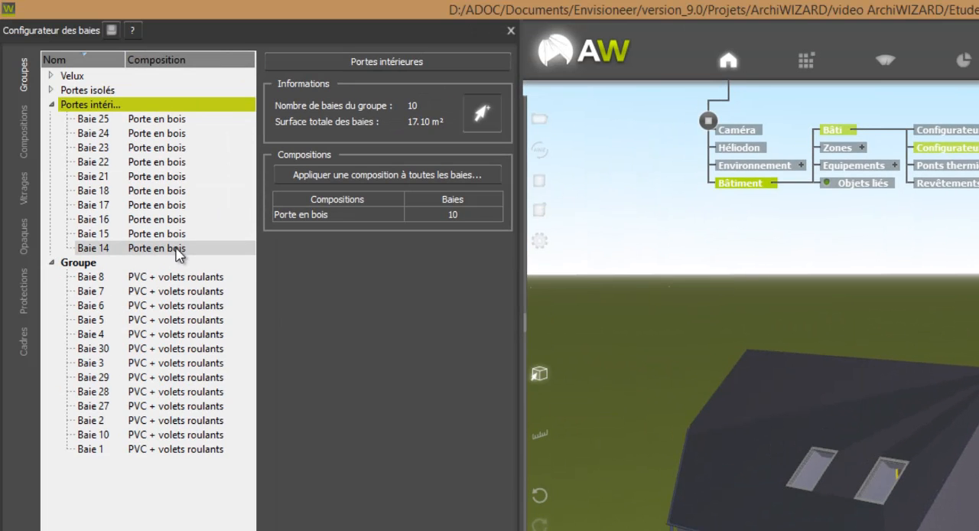
Apply the "Porte en PVC" composition to all bays of the Portes isolés group.
{"action": "left_click", "coordinate": [51, 90]}
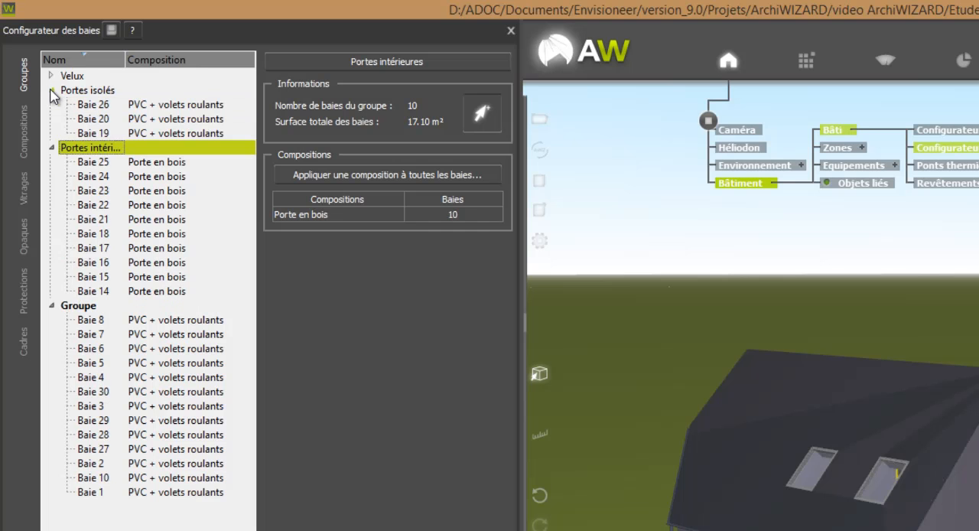
{"action": "left_click", "coordinate": [89, 92]}
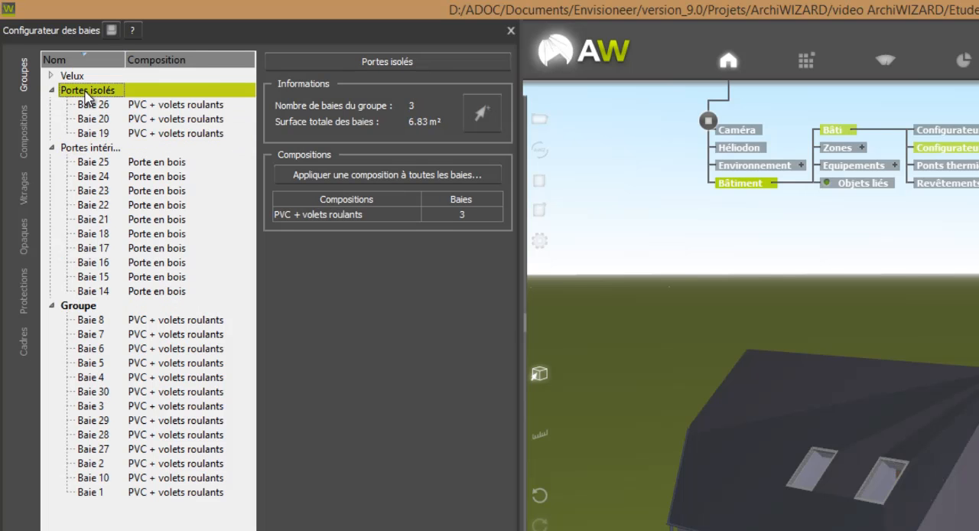
{"action": "left_click", "coordinate": [381, 177]}
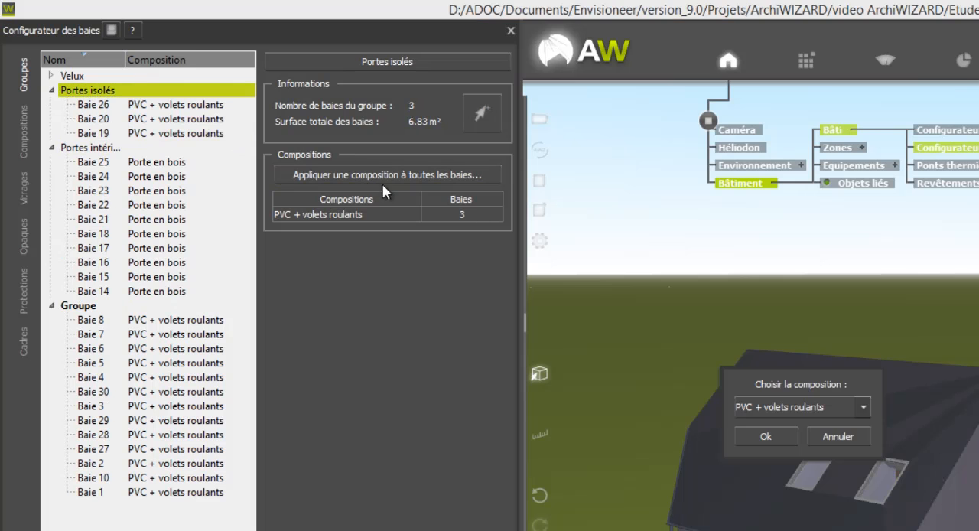
{"action": "left_click", "coordinate": [797, 400]}
{"action": "left_click", "coordinate": [789, 449]}
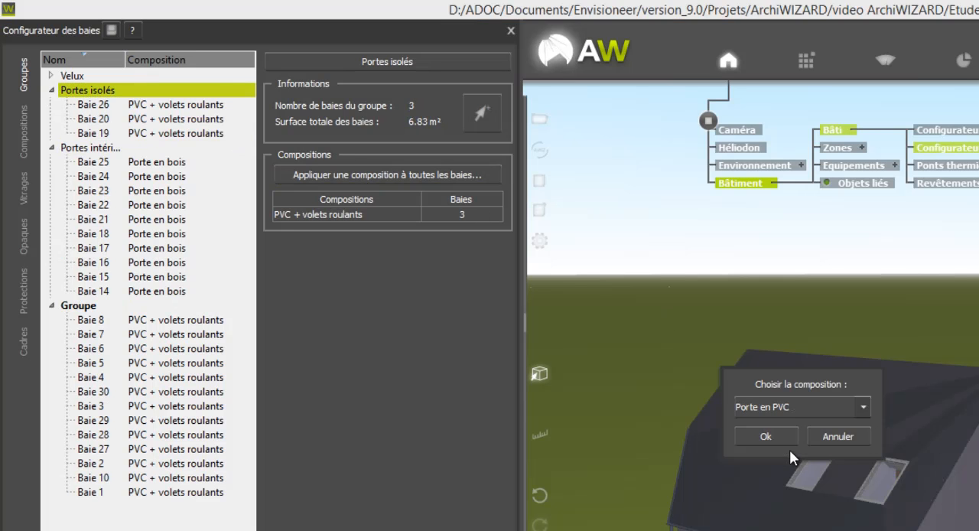
{"action": "left_click", "coordinate": [783, 437]}
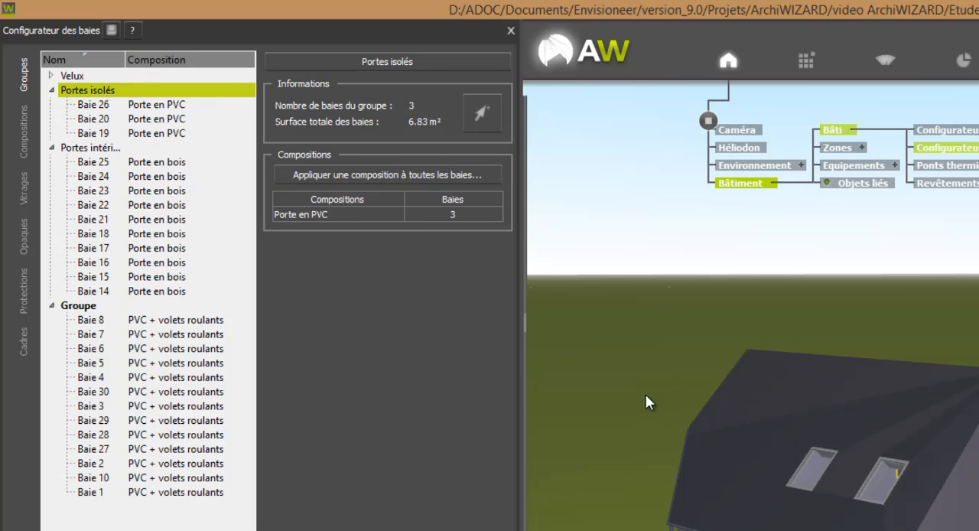
Apply the base library's bay composition "Fenêtre en bois double vitrage classique" to a roof window and all bays of the Velux group.
{"action": "left_click", "coordinate": [49, 75]}
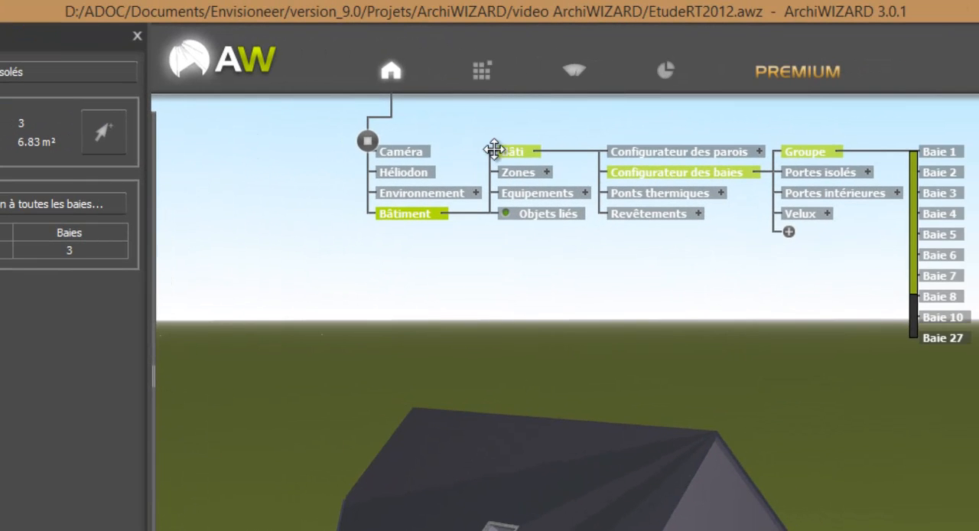
{"action": "left_click", "coordinate": [488, 78]}
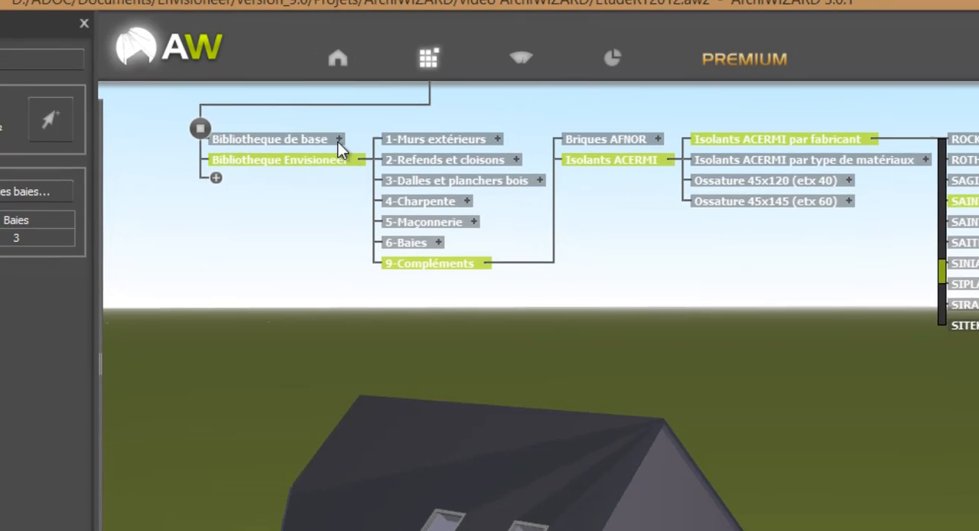
{"action": "left_click", "coordinate": [337, 142]}
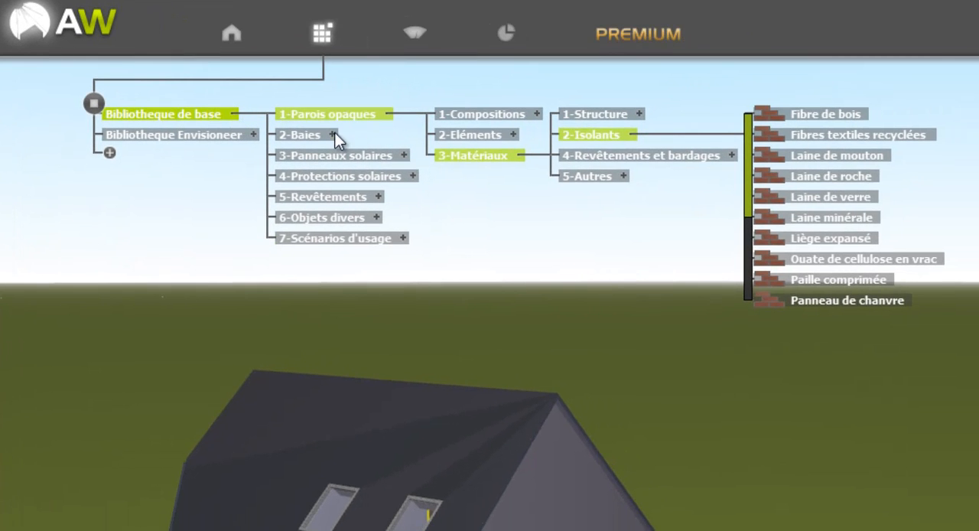
{"action": "left_click", "coordinate": [333, 135]}
{"action": "left_click", "coordinate": [543, 134]}
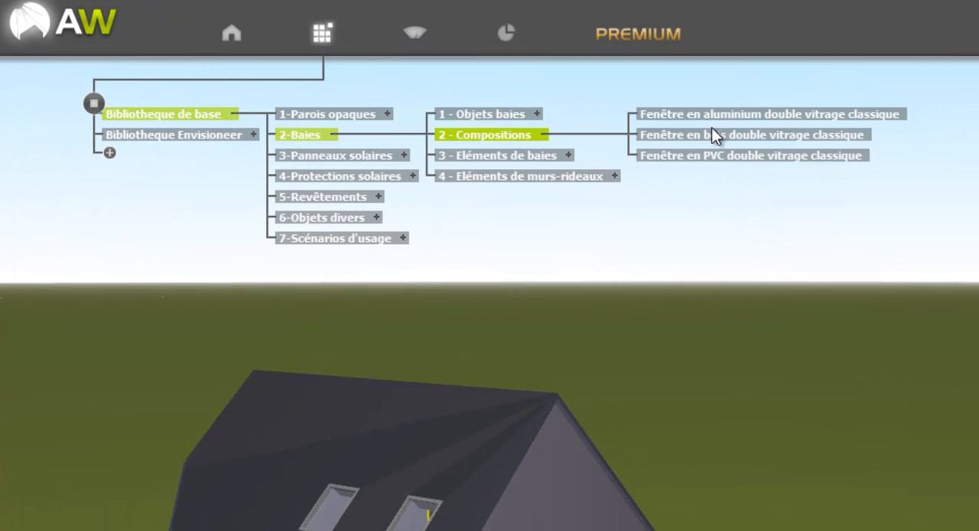
{"action": "left_click_drag", "start_coordinate": [712, 135], "coordinate": [426, 512]}
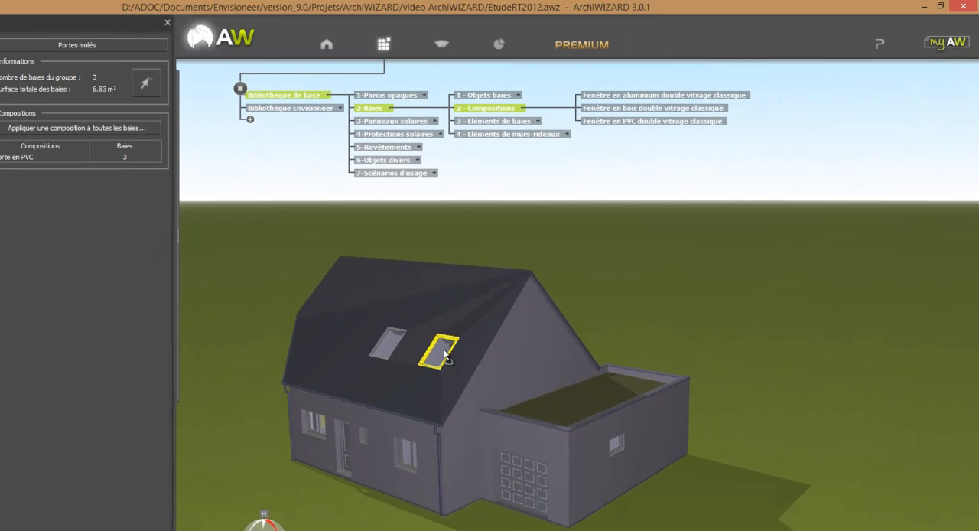
{"action": "left_click_drag", "start_coordinate": [445, 356], "coordinate": [445, 355]}
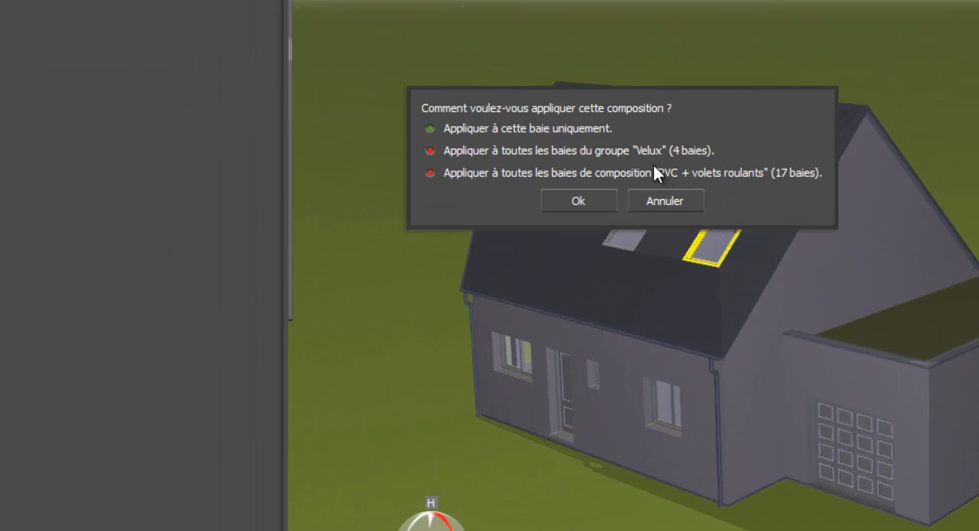
{"action": "left_click", "coordinate": [567, 149]}
{"action": "left_click", "coordinate": [603, 194]}
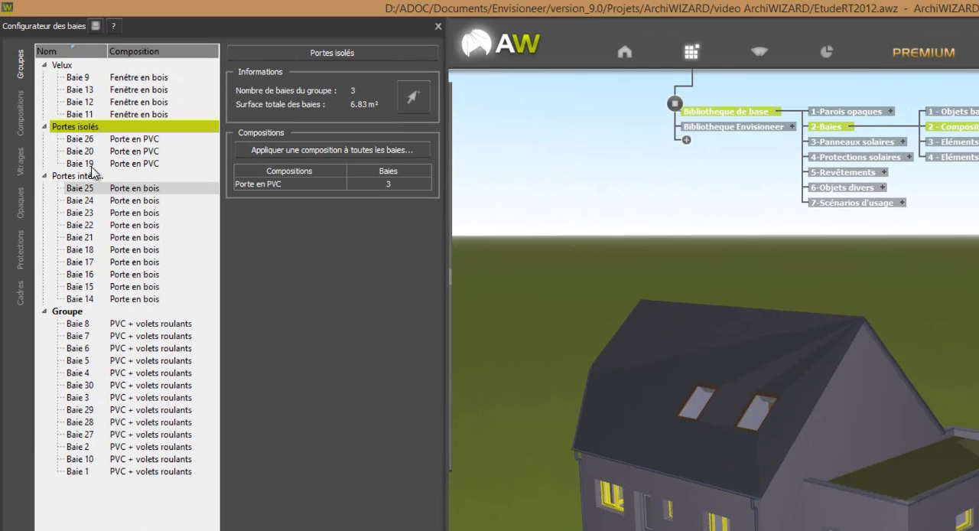
Inspect the Velux group, then Baie 8's composition and its physical thermal, solar and light transmission properties.
{"action": "left_click", "coordinate": [65, 67]}
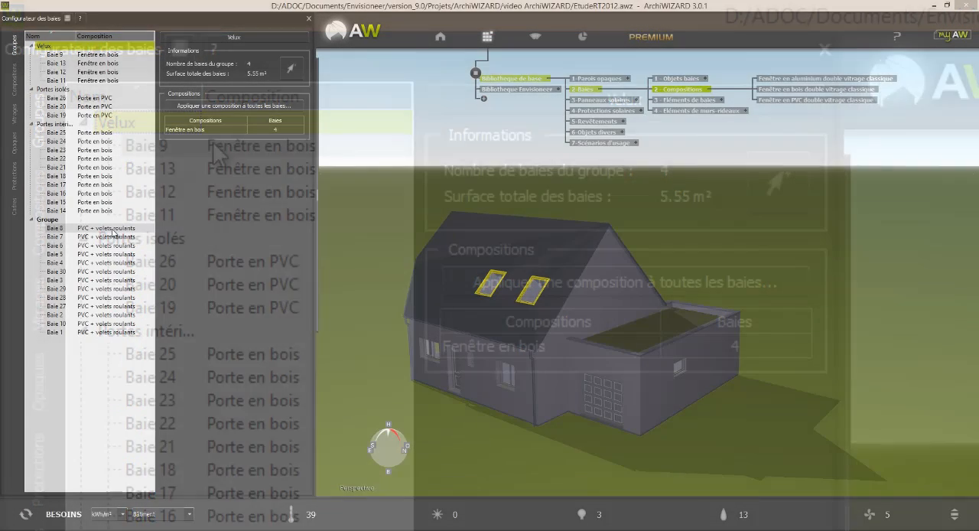
{"action": "left_click", "coordinate": [112, 230]}
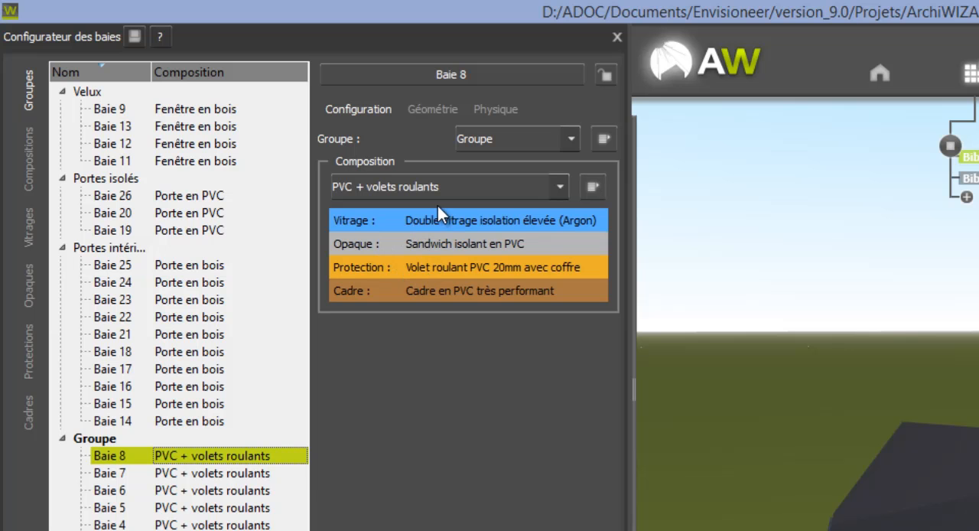
{"action": "left_click", "coordinate": [497, 110]}
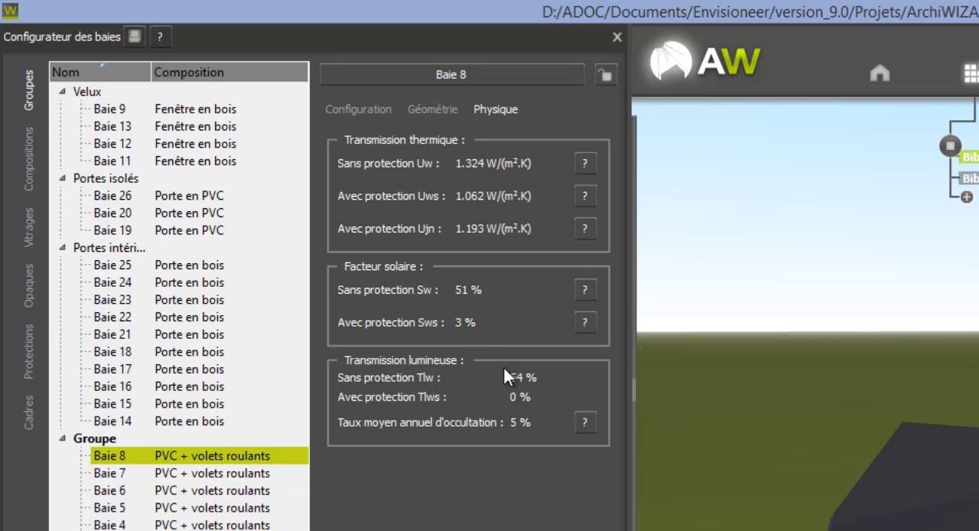
{"action": "left_click", "coordinate": [375, 110]}
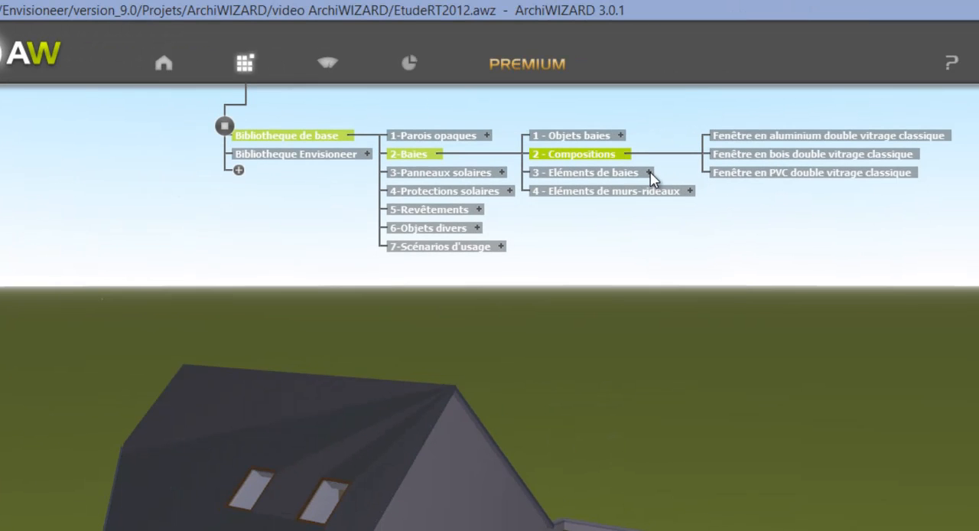
Try to apply the base library's glazing "DV 6FE-16-FE4 Air (1,4 - 41 - 42)" to the whole "PVC + volets roulants" composition.
{"action": "left_click", "coordinate": [650, 175]}
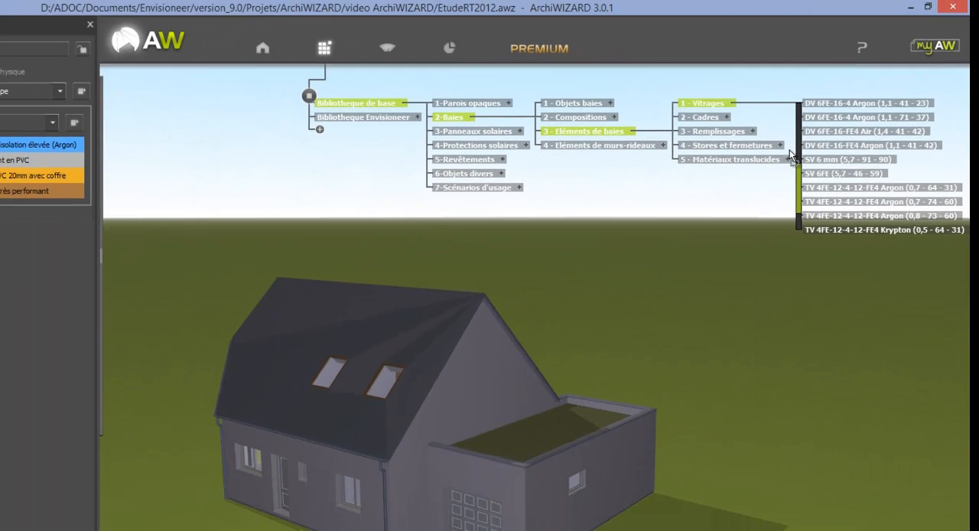
{"action": "left_click_drag", "start_coordinate": [791, 156], "coordinate": [352, 498]}
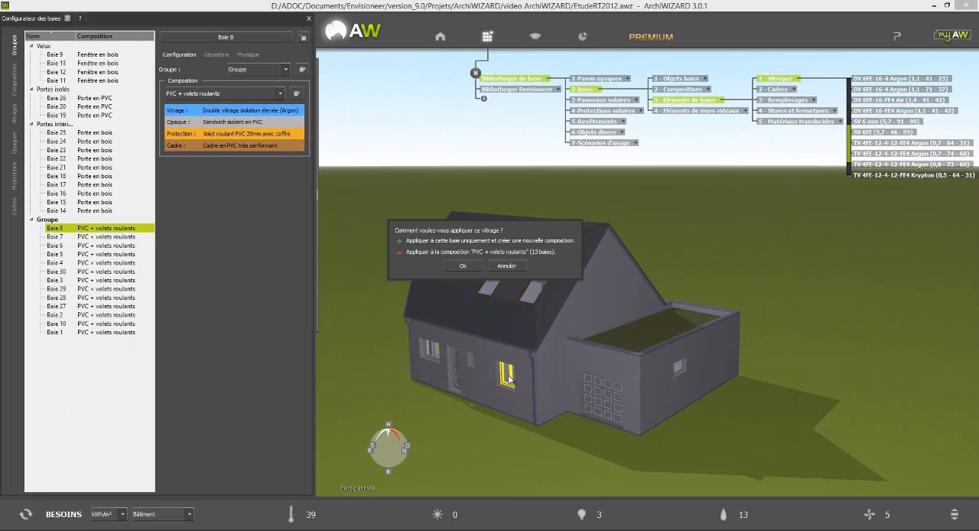
{"action": "left_click", "coordinate": [480, 253]}
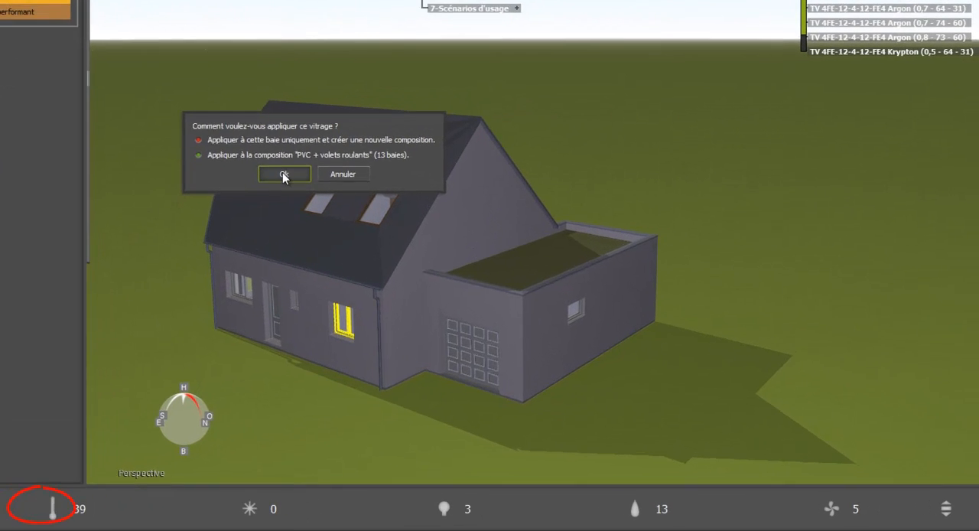
{"action": "left_click", "coordinate": [461, 266]}
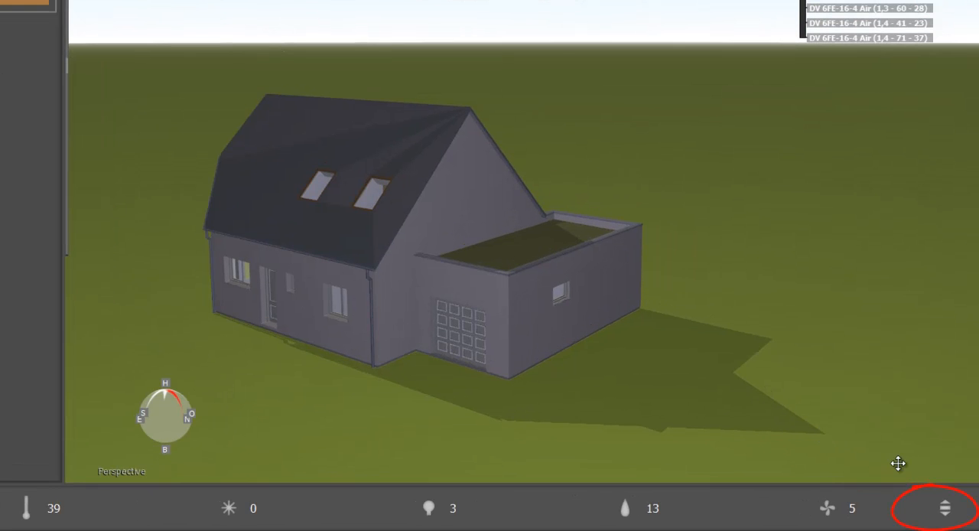
Display the RT2012 requirement indicators and read the explanations of the intermediate-floor thermal bridge value and the Ψ ratio.
{"action": "left_click", "coordinate": [945, 508]}
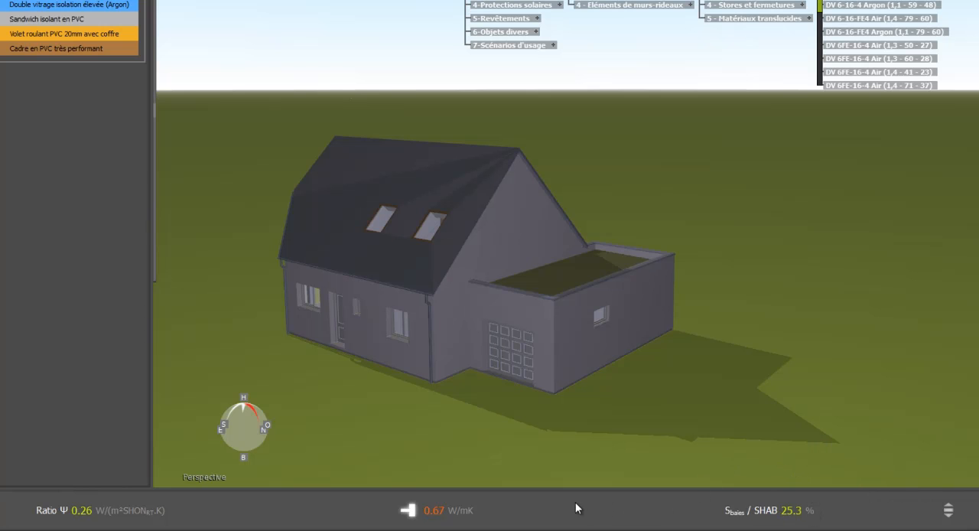
{"action": "mouse_move", "coordinate": [512, 507]}
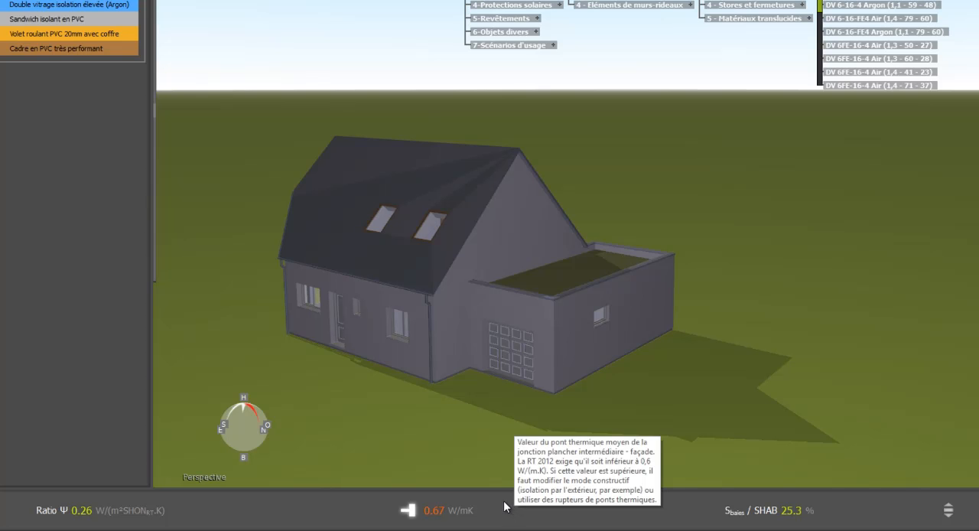
{"action": "mouse_move", "coordinate": [144, 510]}
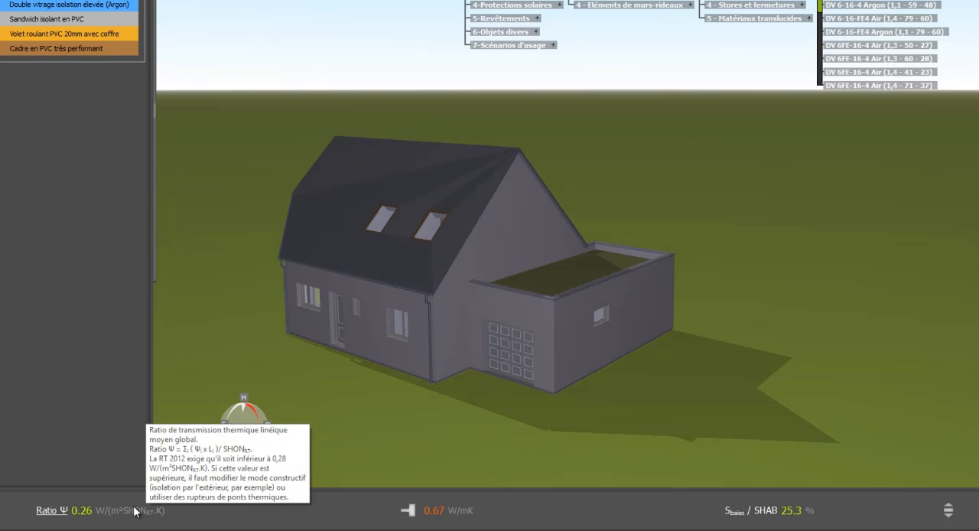
{"action": "mouse_move", "coordinate": [450, 514]}
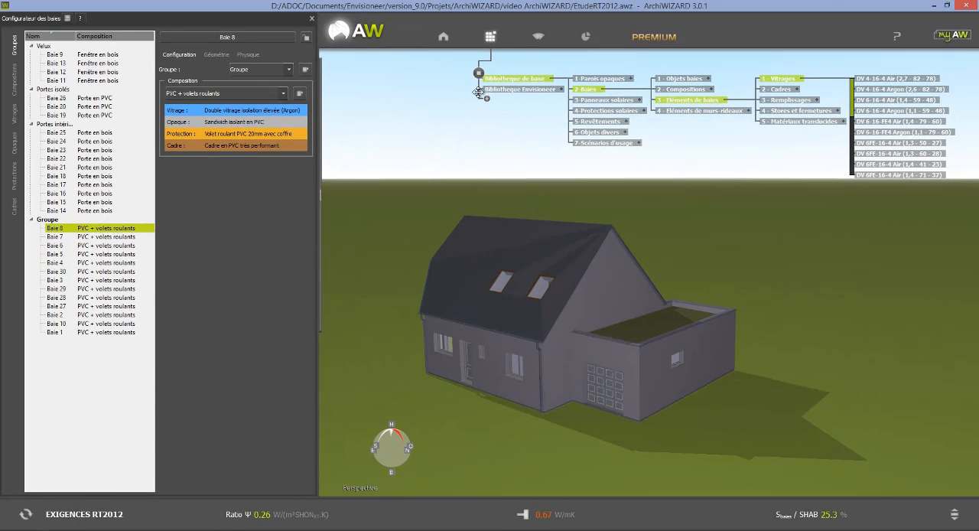
Force the Ψ value of the building's "Plancher haut / façade" thermal bridges to 0,20 W/(m.K).
{"action": "left_click", "coordinate": [443, 36]}
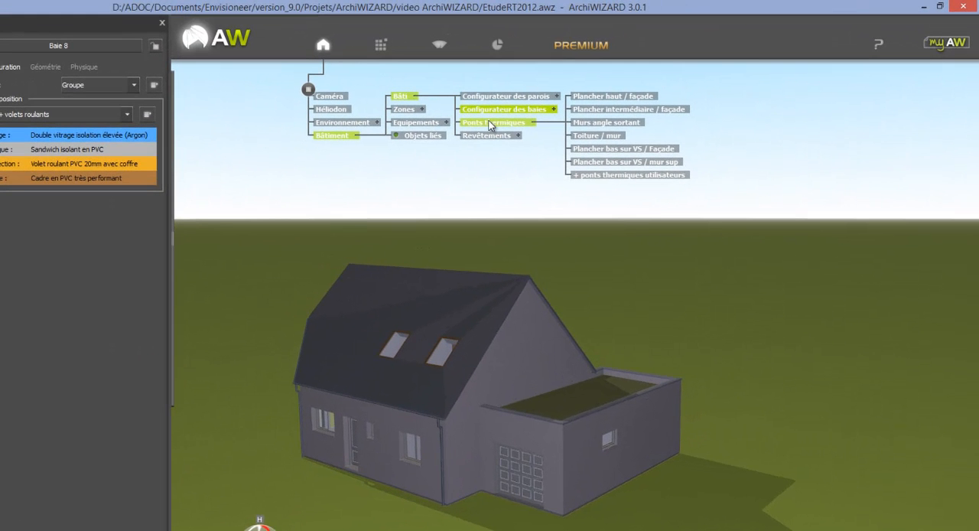
{"action": "left_click", "coordinate": [489, 123]}
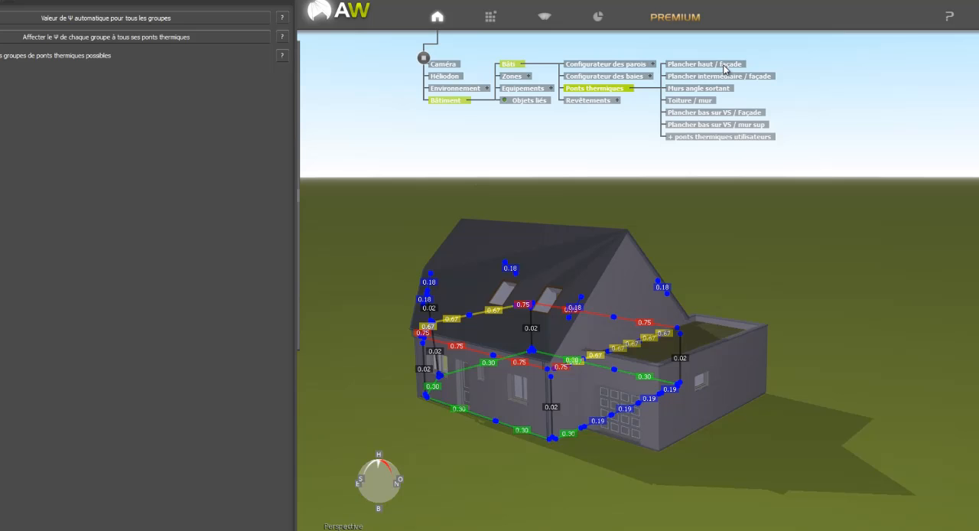
{"action": "left_click", "coordinate": [723, 65]}
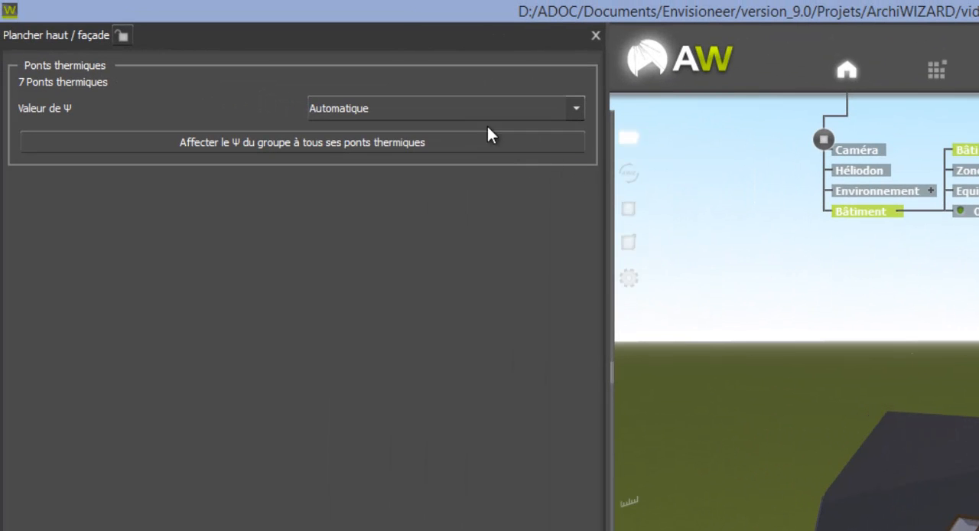
{"action": "left_click", "coordinate": [469, 114]}
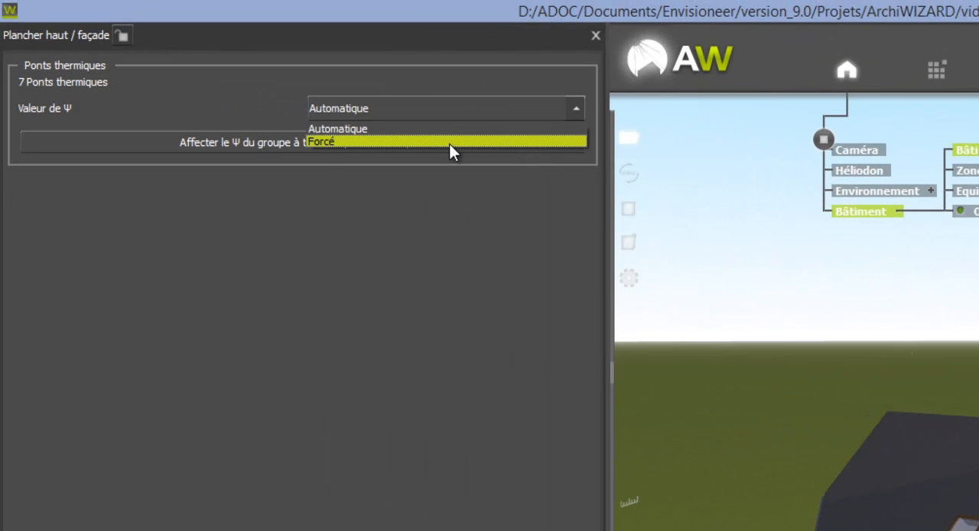
{"action": "left_click", "coordinate": [449, 144]}
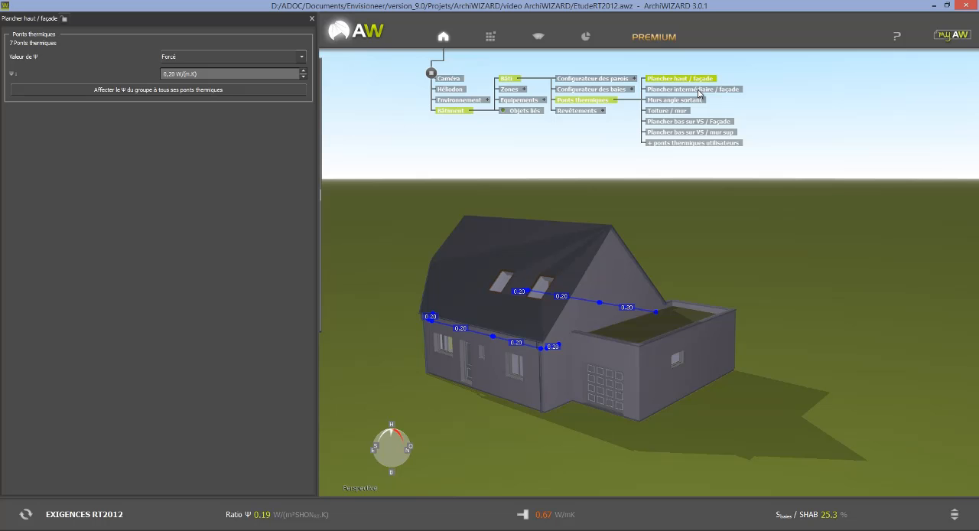
Force the Ψ value of the "Plancher intermédiaire / façade" and "Plancher bas sur VS / Façade" thermal bridges to 0,15 W/(m.K).
{"action": "left_click", "coordinate": [698, 94]}
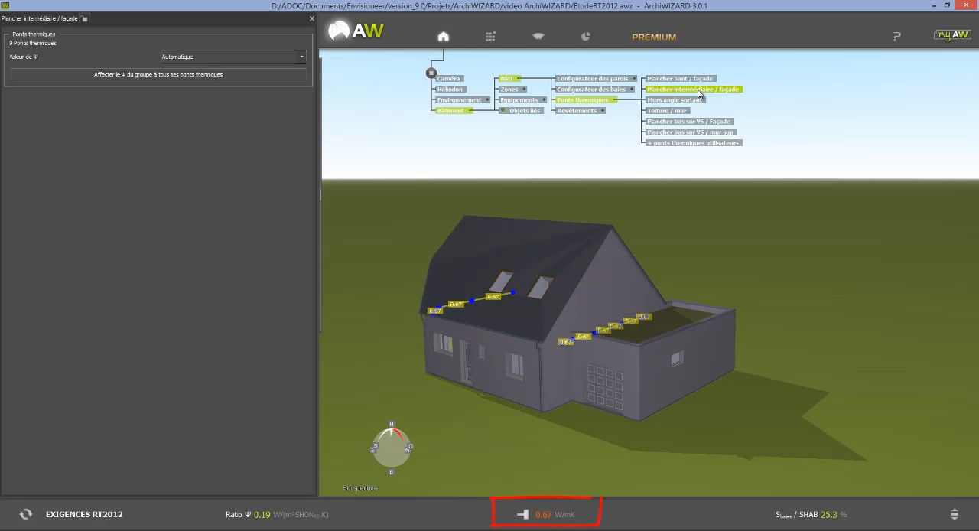
{"action": "left_click", "coordinate": [236, 56]}
{"action": "left_click", "coordinate": [191, 75]}
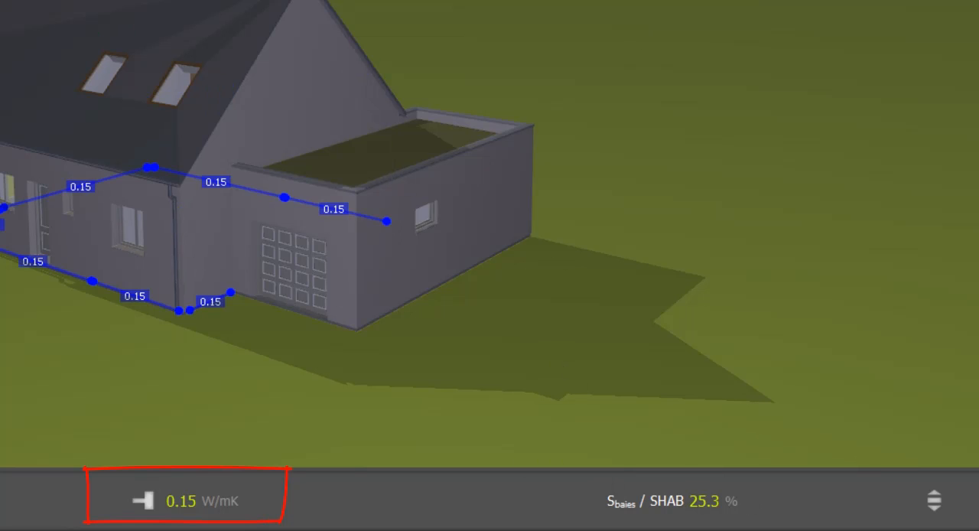
Check the intermediate-floor bridge indicator, the Bâti indicators and the Bbio estimation.
{"action": "mouse_move", "coordinate": [157, 509]}
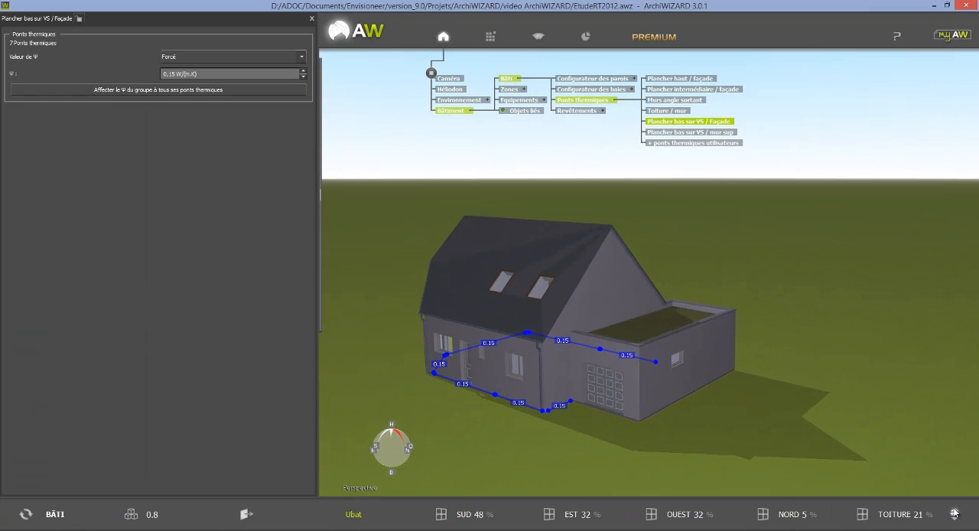
{"action": "left_click", "coordinate": [954, 513]}
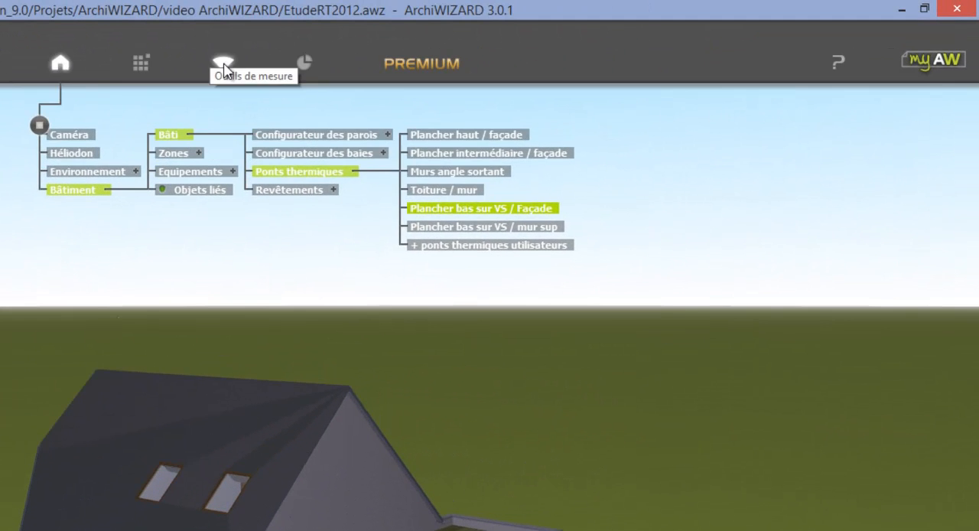
View the house in solar imagery and switch the solar imagery off again.
{"action": "left_click", "coordinate": [224, 64]}
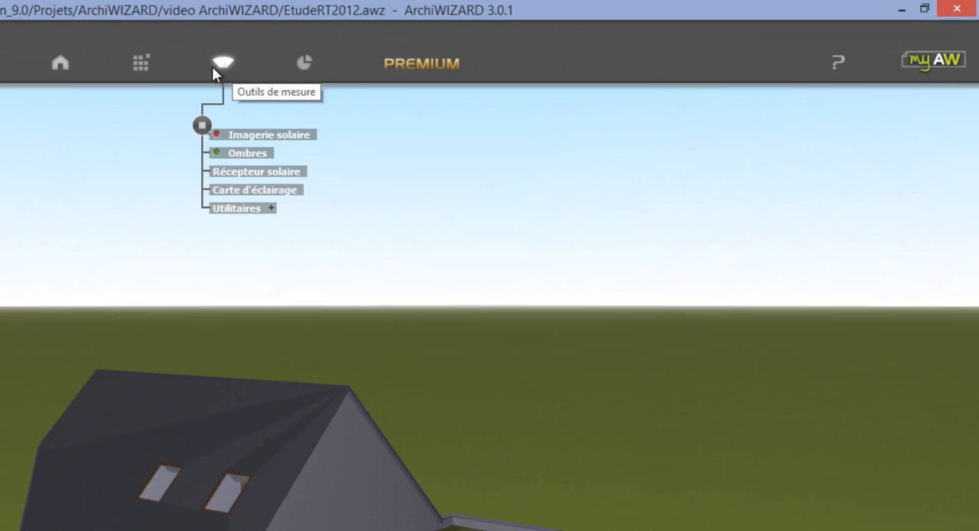
{"action": "left_click", "coordinate": [218, 135]}
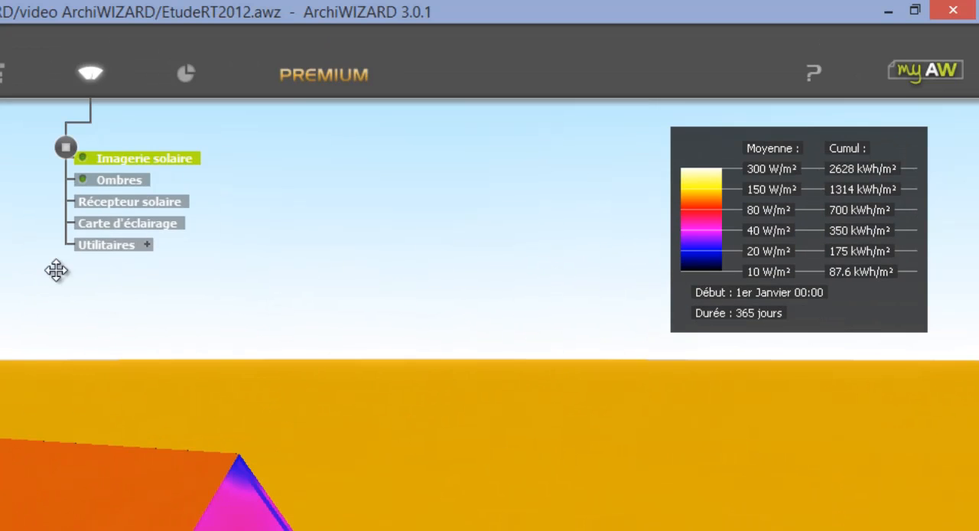
{"action": "left_click", "coordinate": [83, 156]}
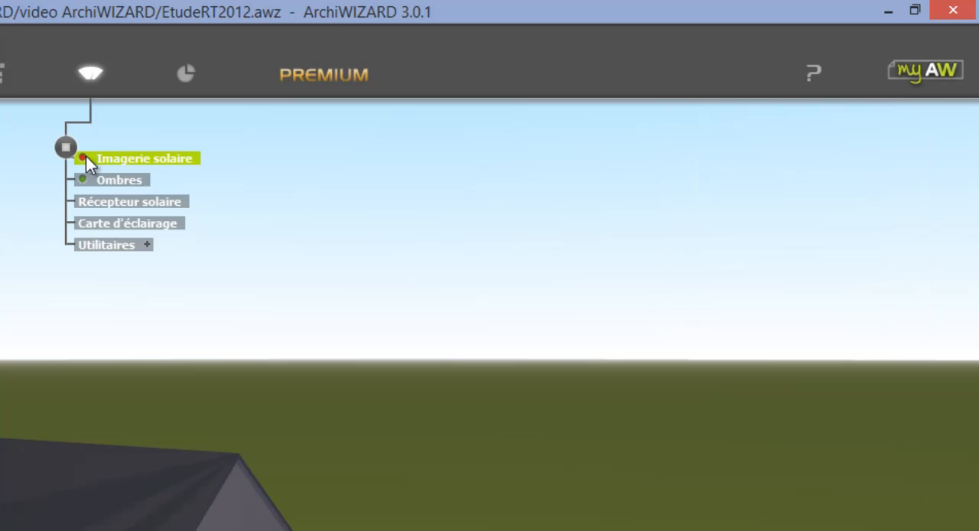
Add a lighting map across the house, section the model through the ground floor, and render the map smoothed as "Pseudo-couleurs + Courbes".
{"action": "left_click", "coordinate": [139, 223]}
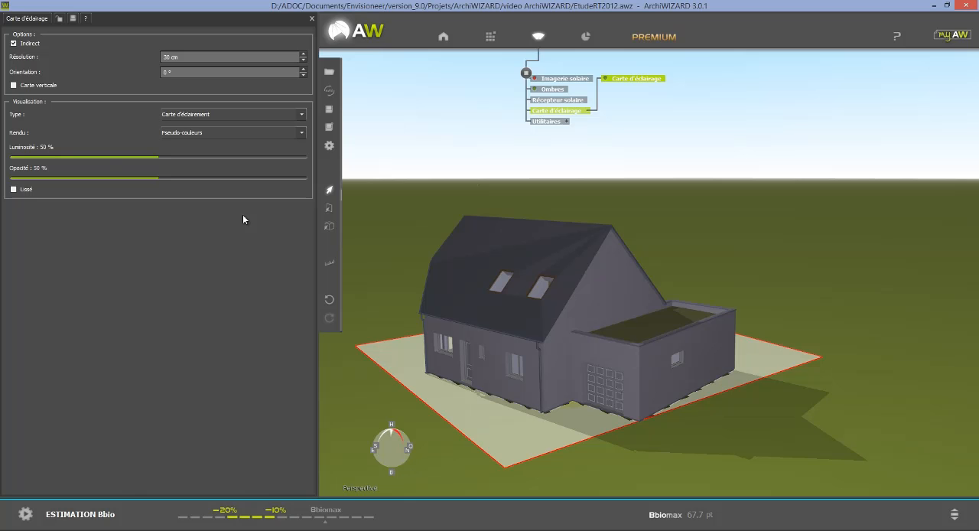
{"action": "scroll", "coordinate": [807, 308], "scroll_direction": "down", "scroll_amount": 6, "text": "ctrl"}
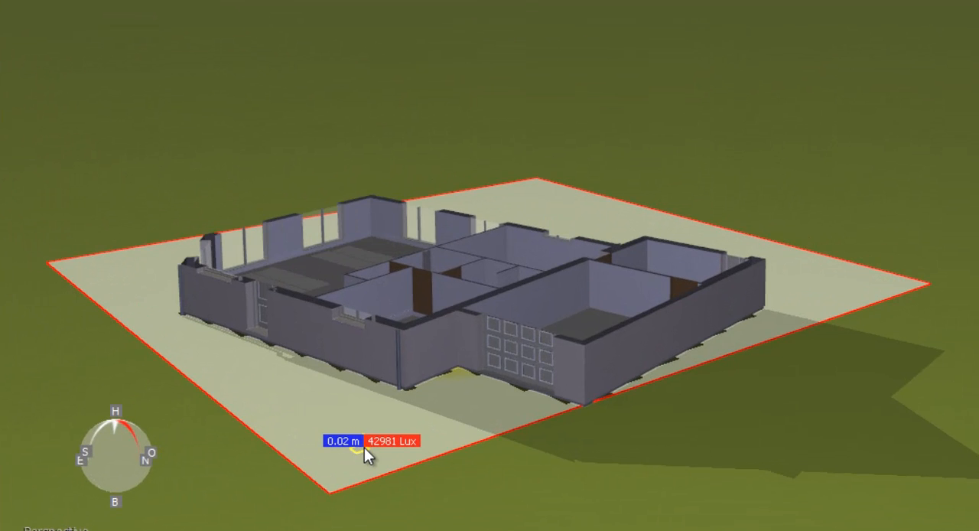
{"action": "left_click_drag", "start_coordinate": [364, 447], "coordinate": [380, 411]}
{"action": "right_click_drag", "start_coordinate": [898, 378], "coordinate": [925, 494]}
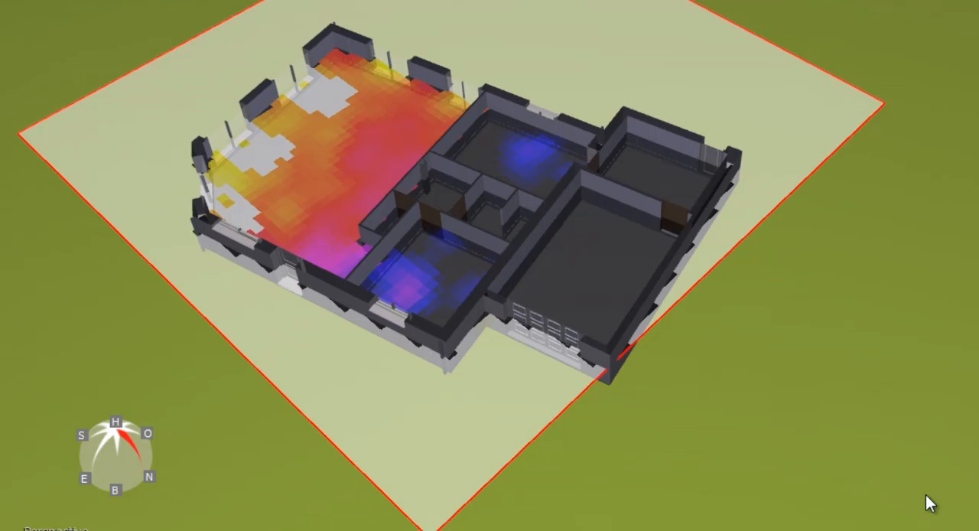
{"action": "right_click_drag", "start_coordinate": [826, 438], "coordinate": [861, 459]}
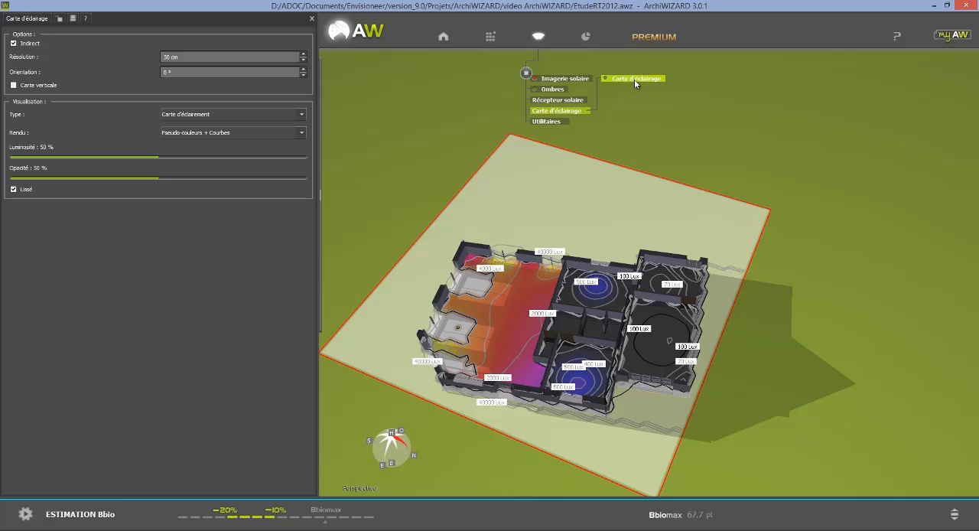
Review the building's results: key figures, the energy balance table and chart, and the monthly energy needs table.
{"action": "left_click", "coordinate": [587, 38]}
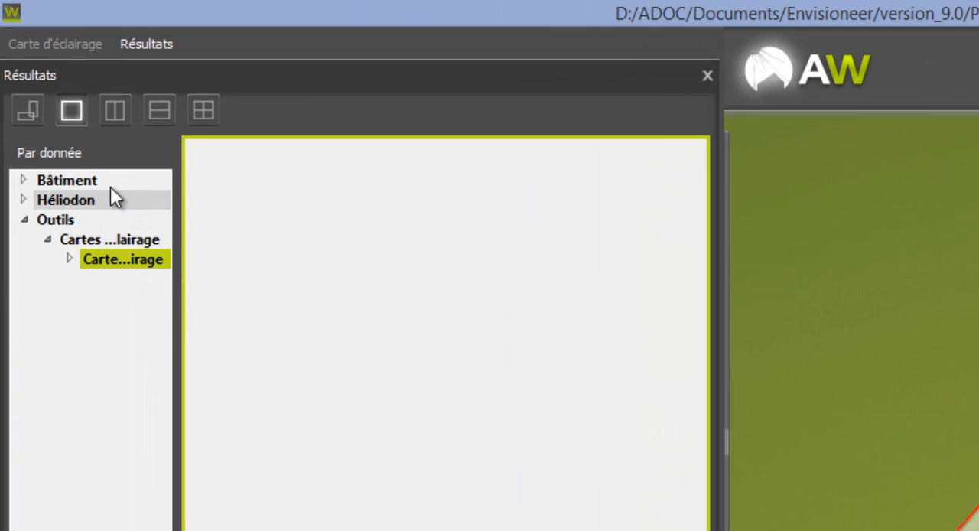
{"action": "left_click", "coordinate": [66, 182]}
{"action": "left_click", "coordinate": [24, 180]}
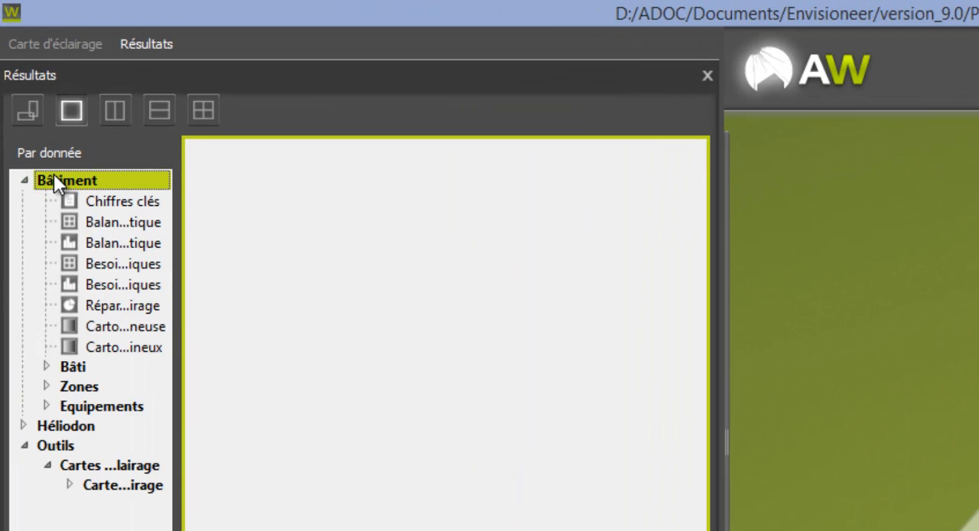
{"action": "left_click", "coordinate": [125, 203]}
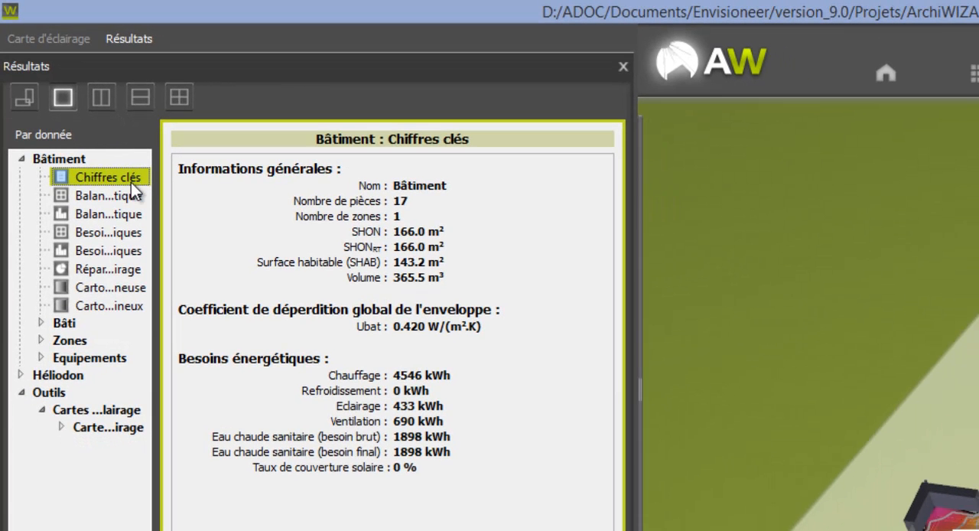
{"action": "left_click", "coordinate": [122, 195]}
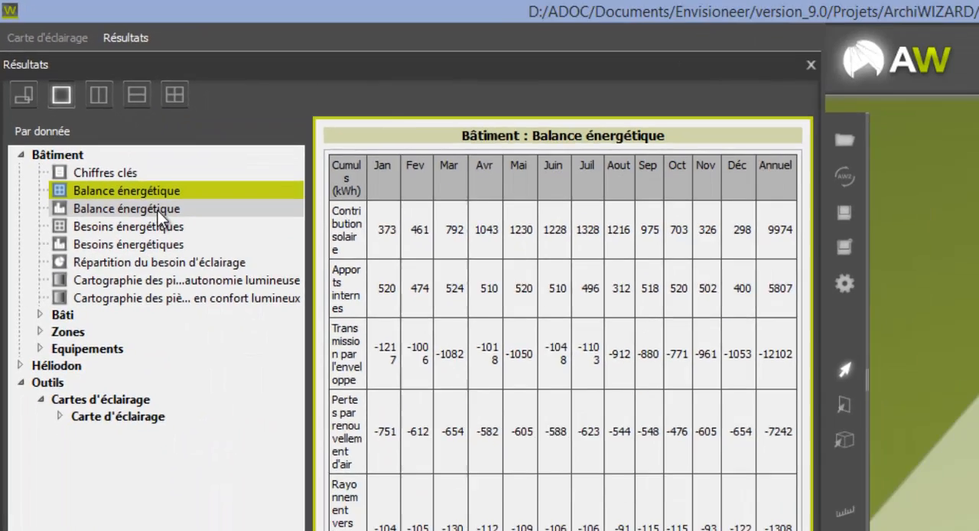
{"action": "left_click", "coordinate": [159, 211]}
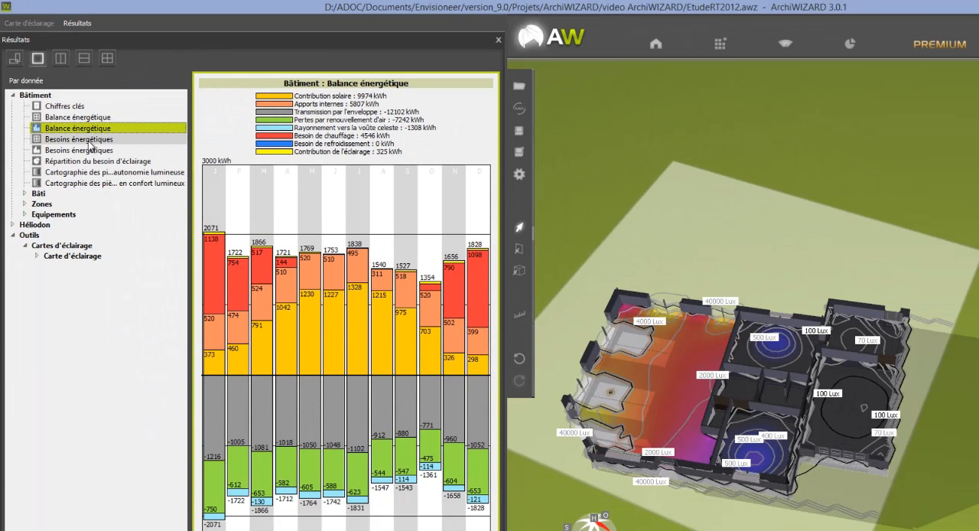
{"action": "left_click", "coordinate": [89, 140]}
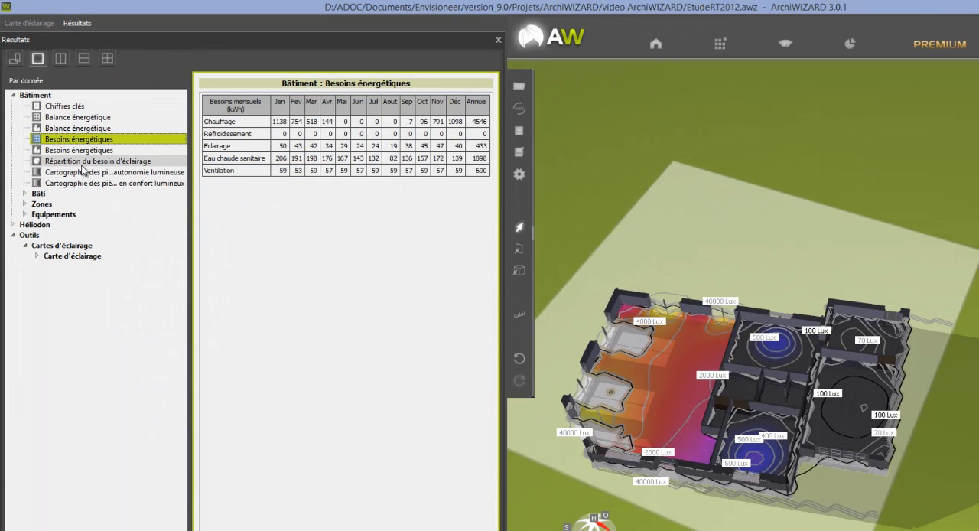
Review the Bâti results: envelope heat-loss breakdown, thermal bridge description, wall composition catalogue and bay composition catalogue.
{"action": "left_click", "coordinate": [28, 195]}
{"action": "left_click", "coordinate": [84, 216]}
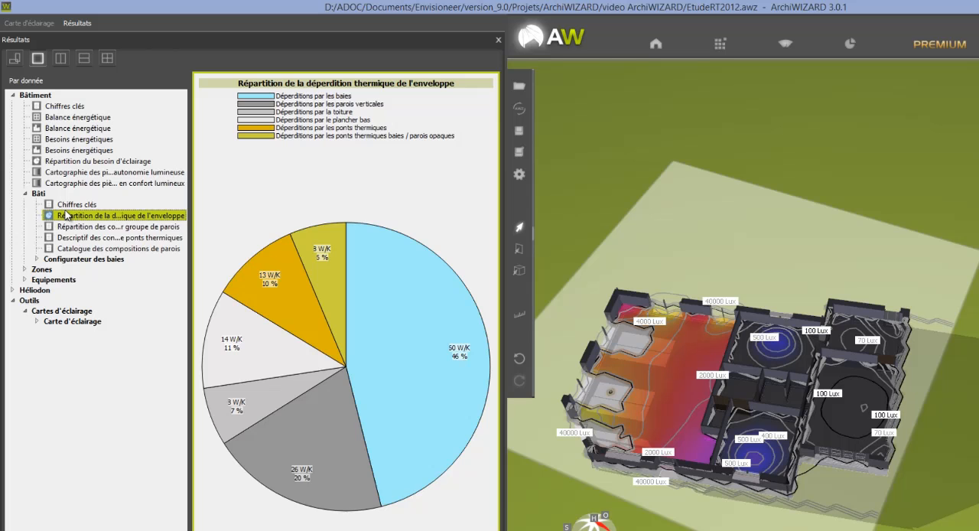
{"action": "left_click", "coordinate": [72, 238]}
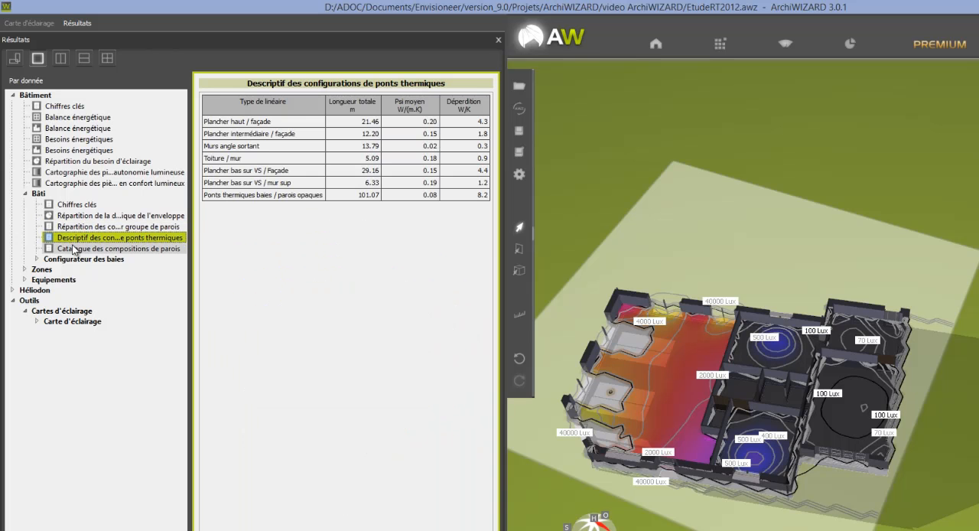
{"action": "left_click", "coordinate": [77, 249]}
{"action": "left_click", "coordinate": [34, 260]}
{"action": "left_click", "coordinate": [90, 272]}
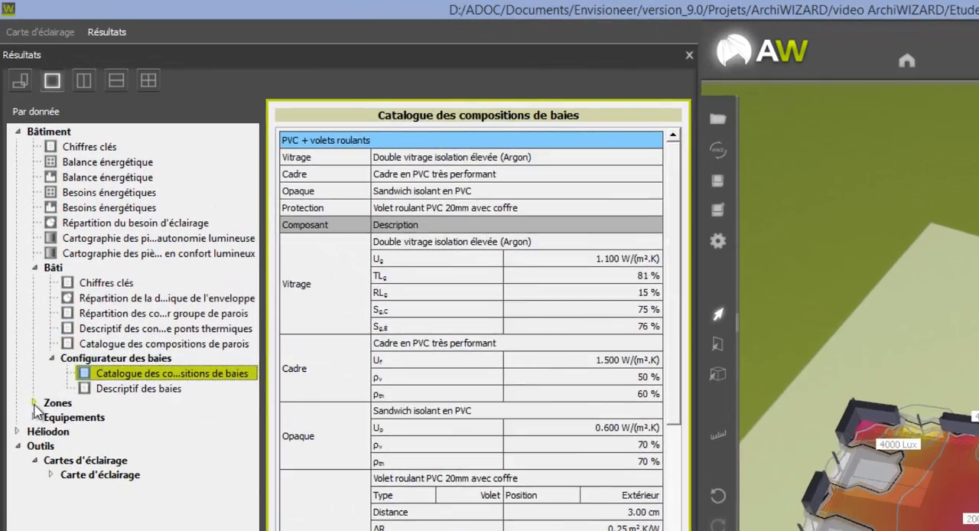
View the energy balance chart of the Maison individuelle zone.
{"action": "left_click", "coordinate": [27, 316]}
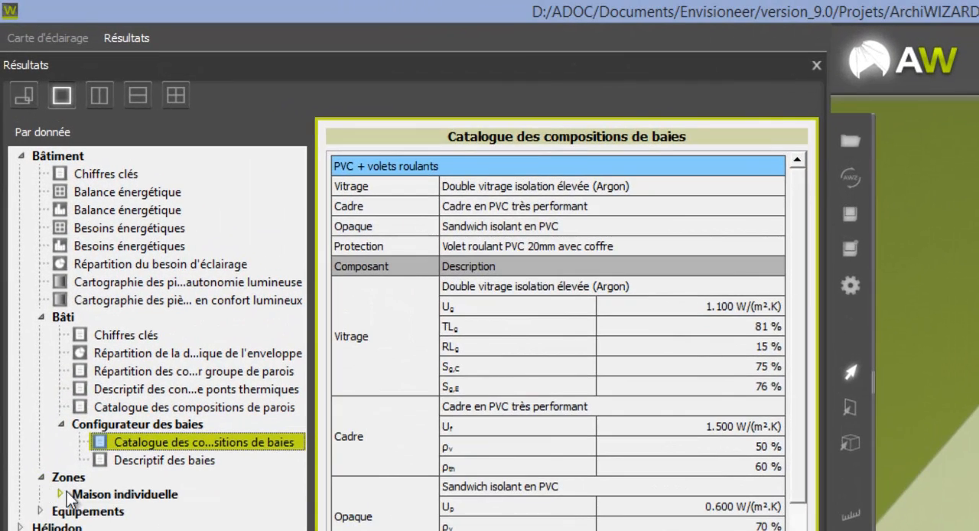
{"action": "left_click", "coordinate": [39, 327]}
{"action": "left_click", "coordinate": [145, 511]}
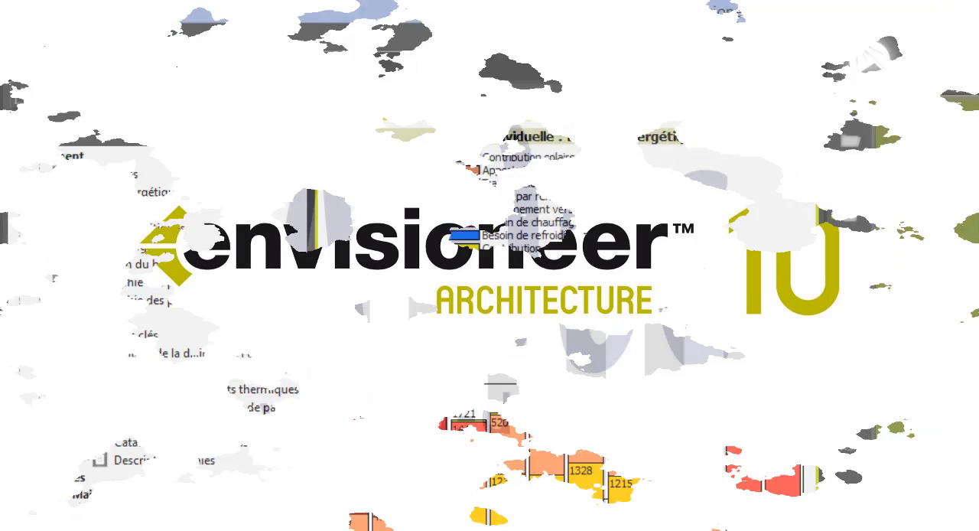